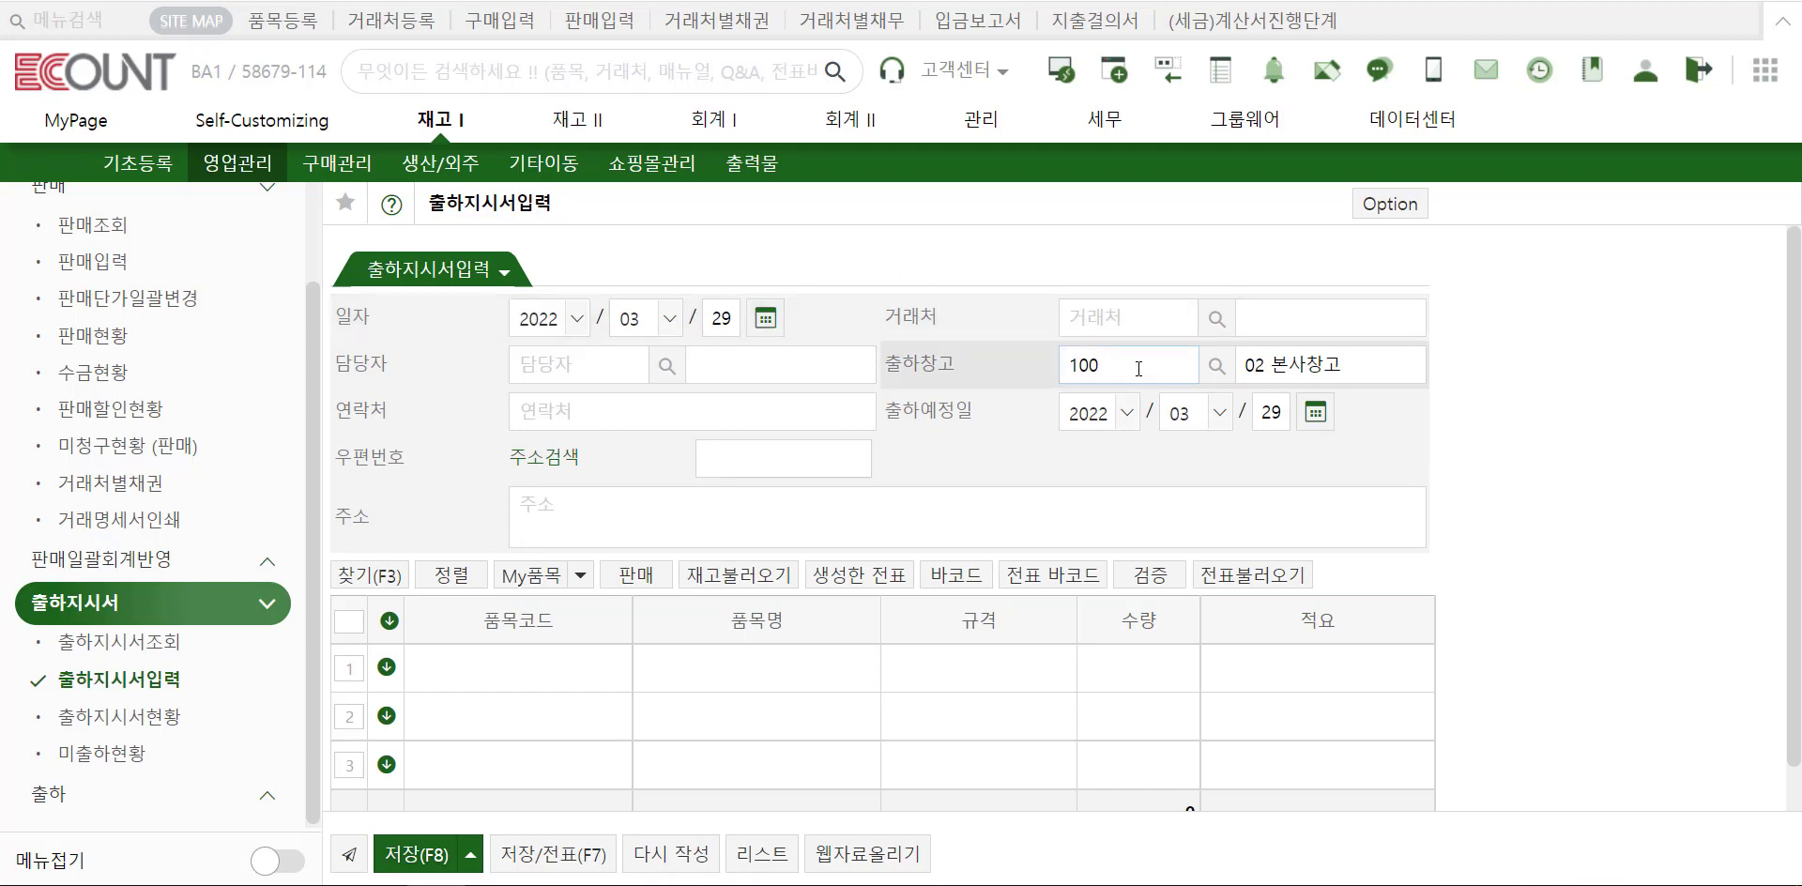
Step: Select 엄마식재료 as the 거래처 of the shipping order by searching for 엄마
click(1163, 313)
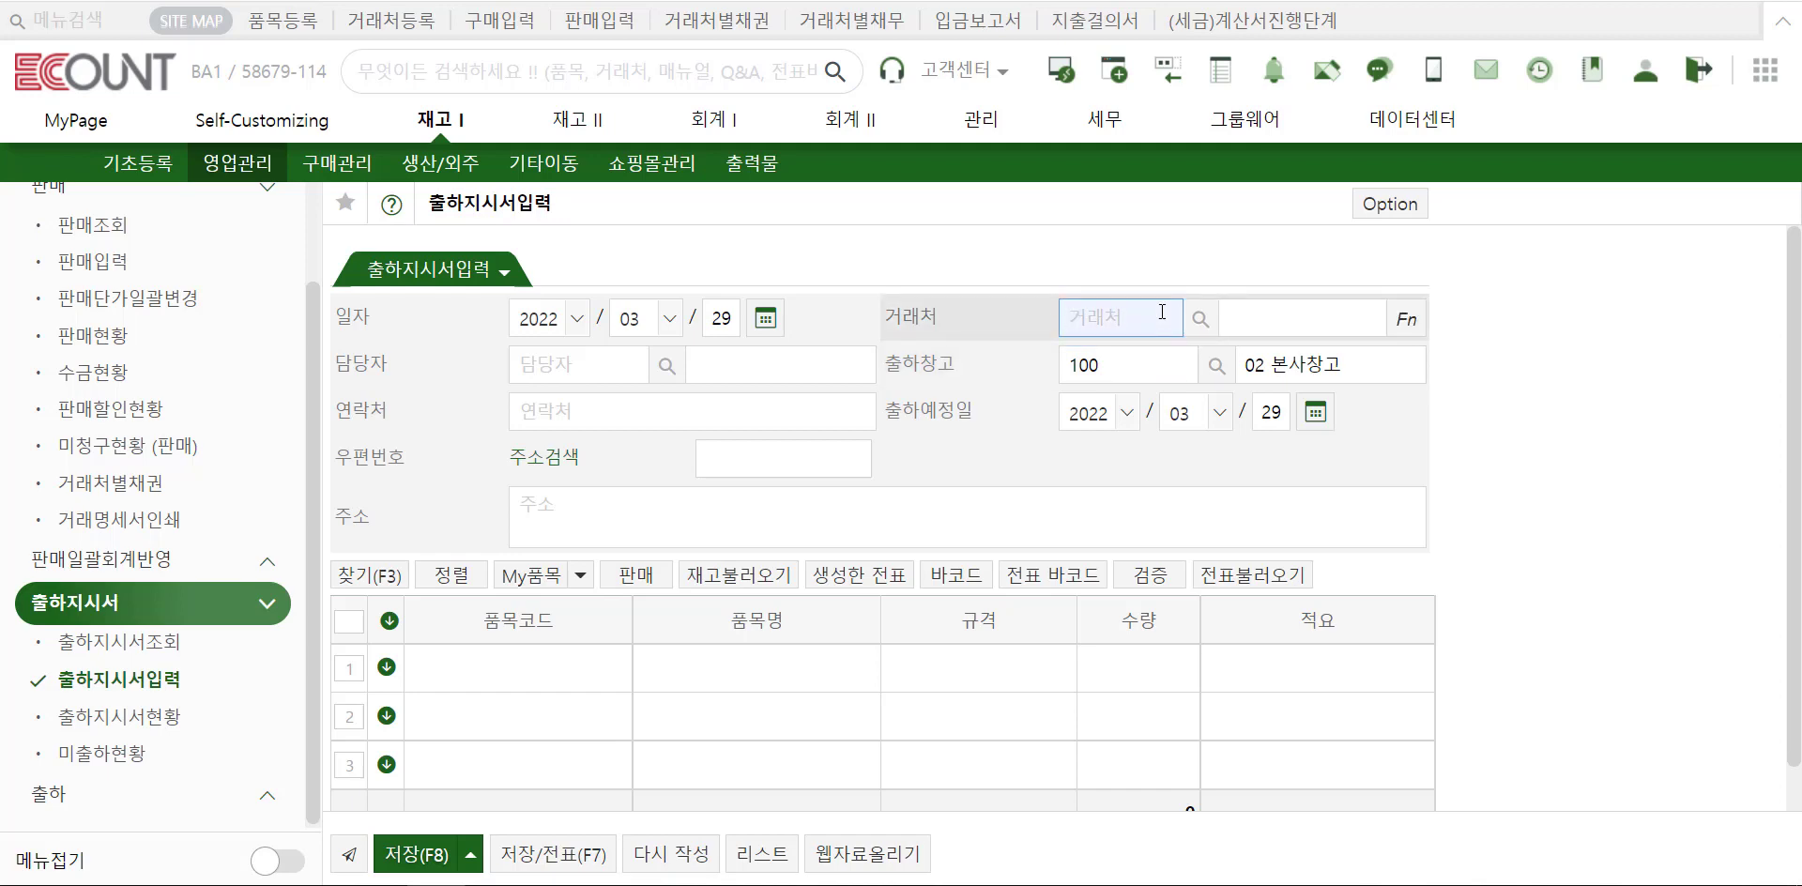
text(엄마)
key(Return)
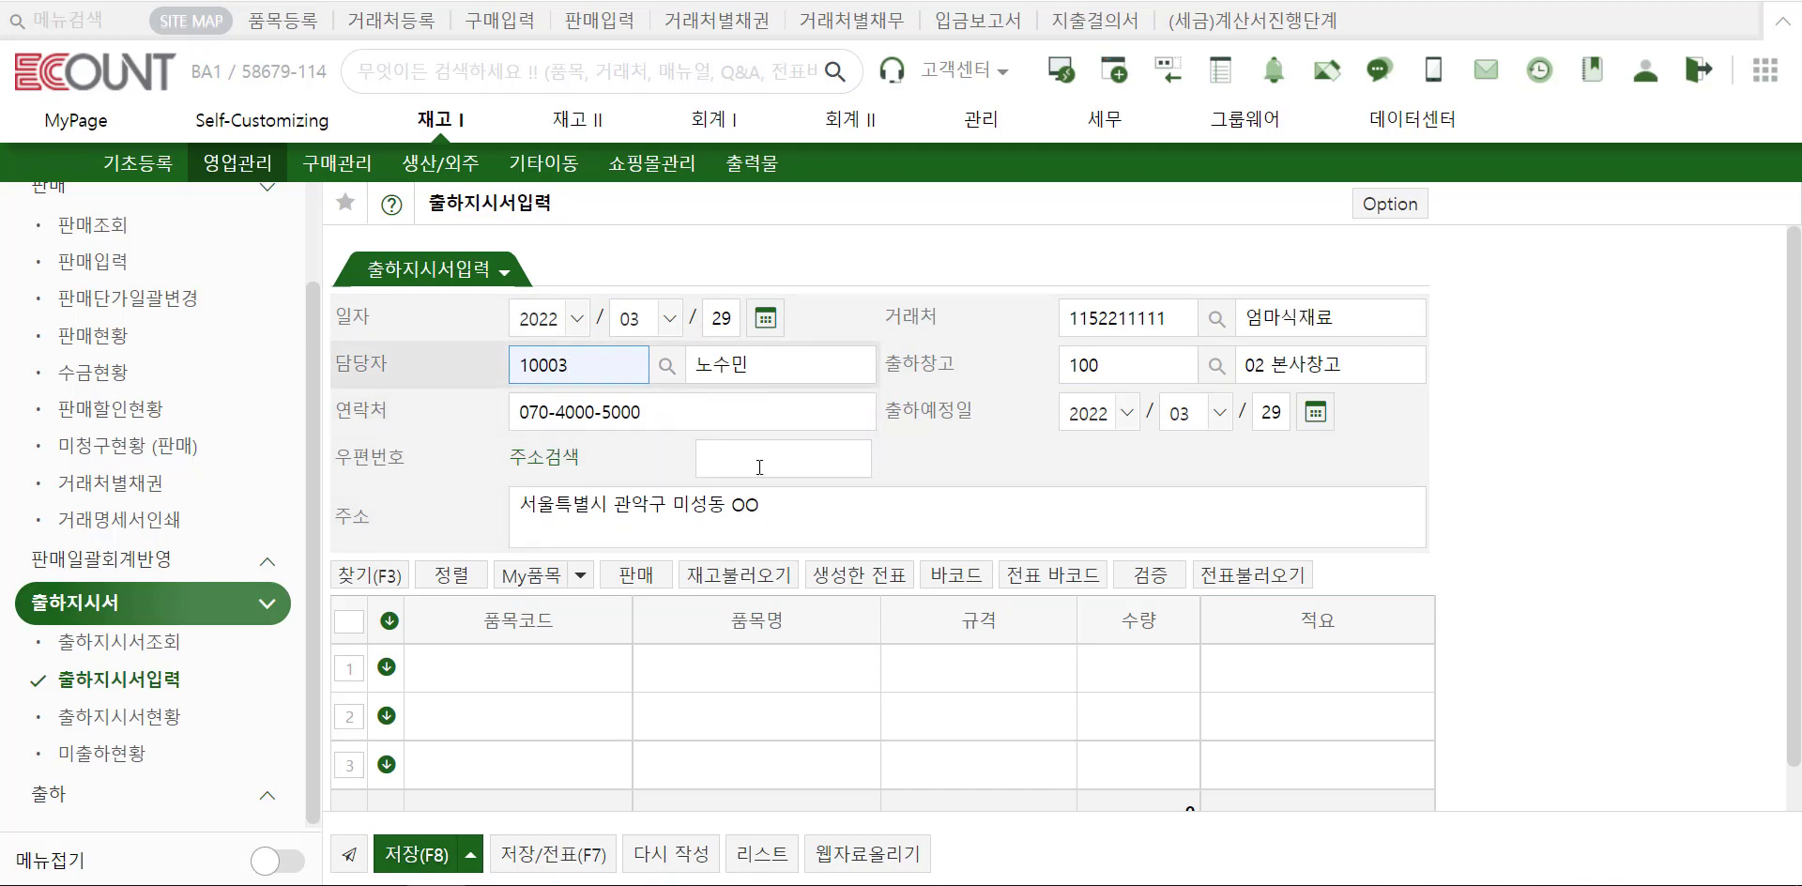
Step: Examine the 엄마식재료 customer record for its 담당자 under 여신/단가 and its phone and address under 거래처정보
key(ctrl+Tab)
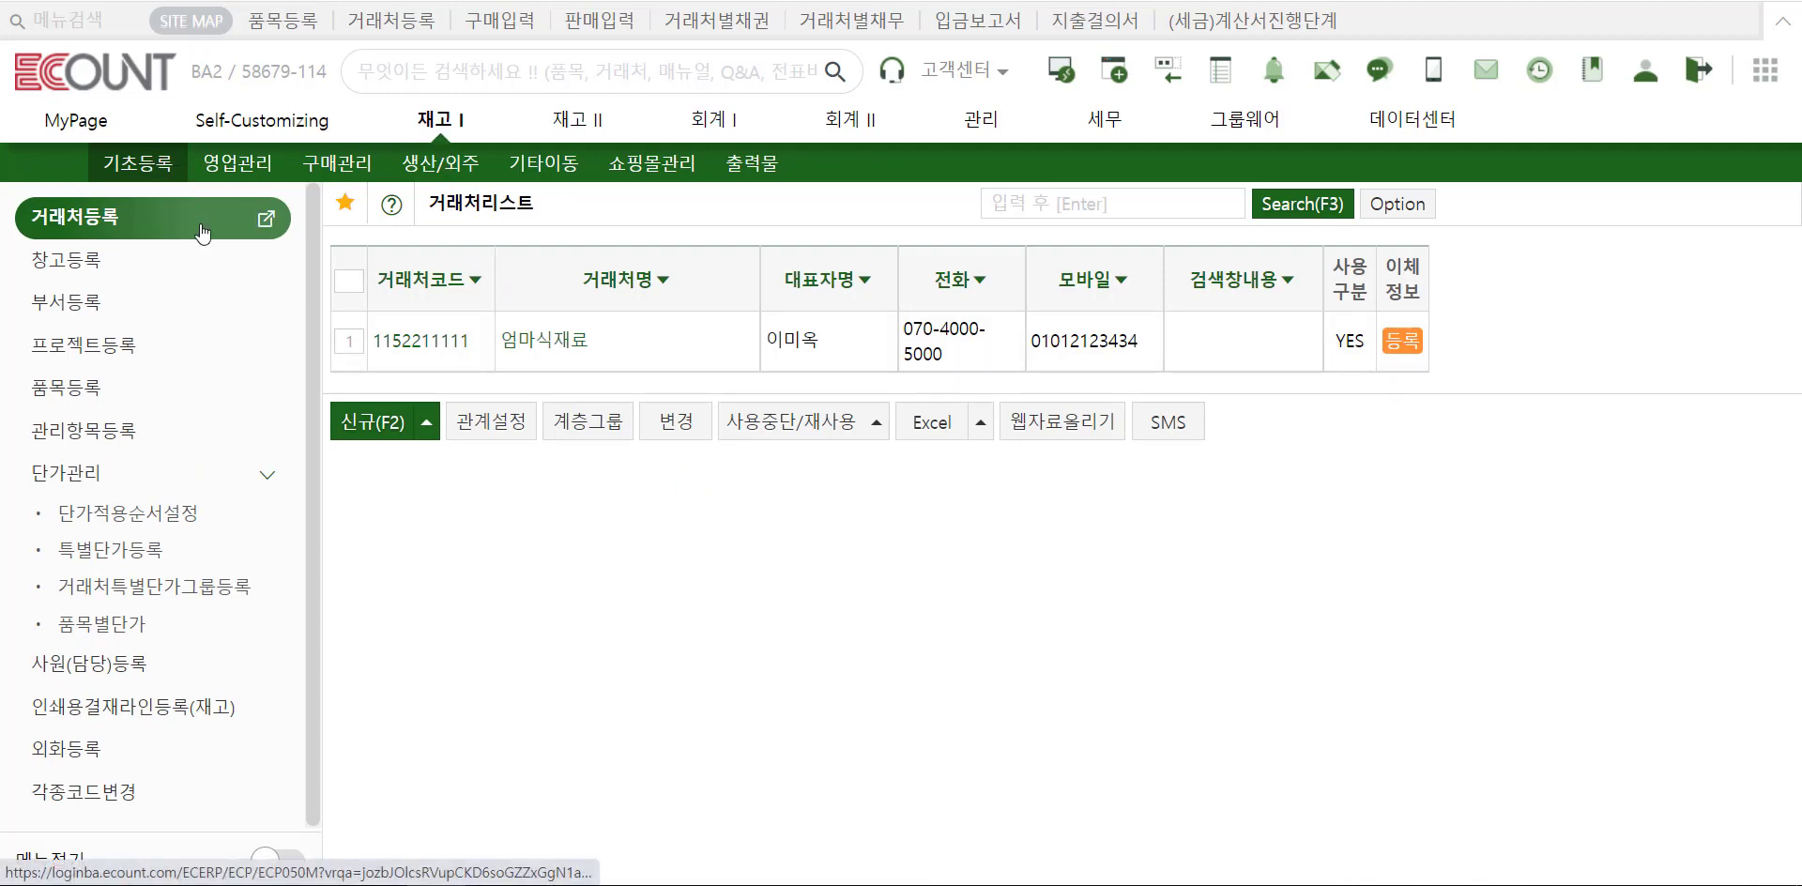
click(539, 335)
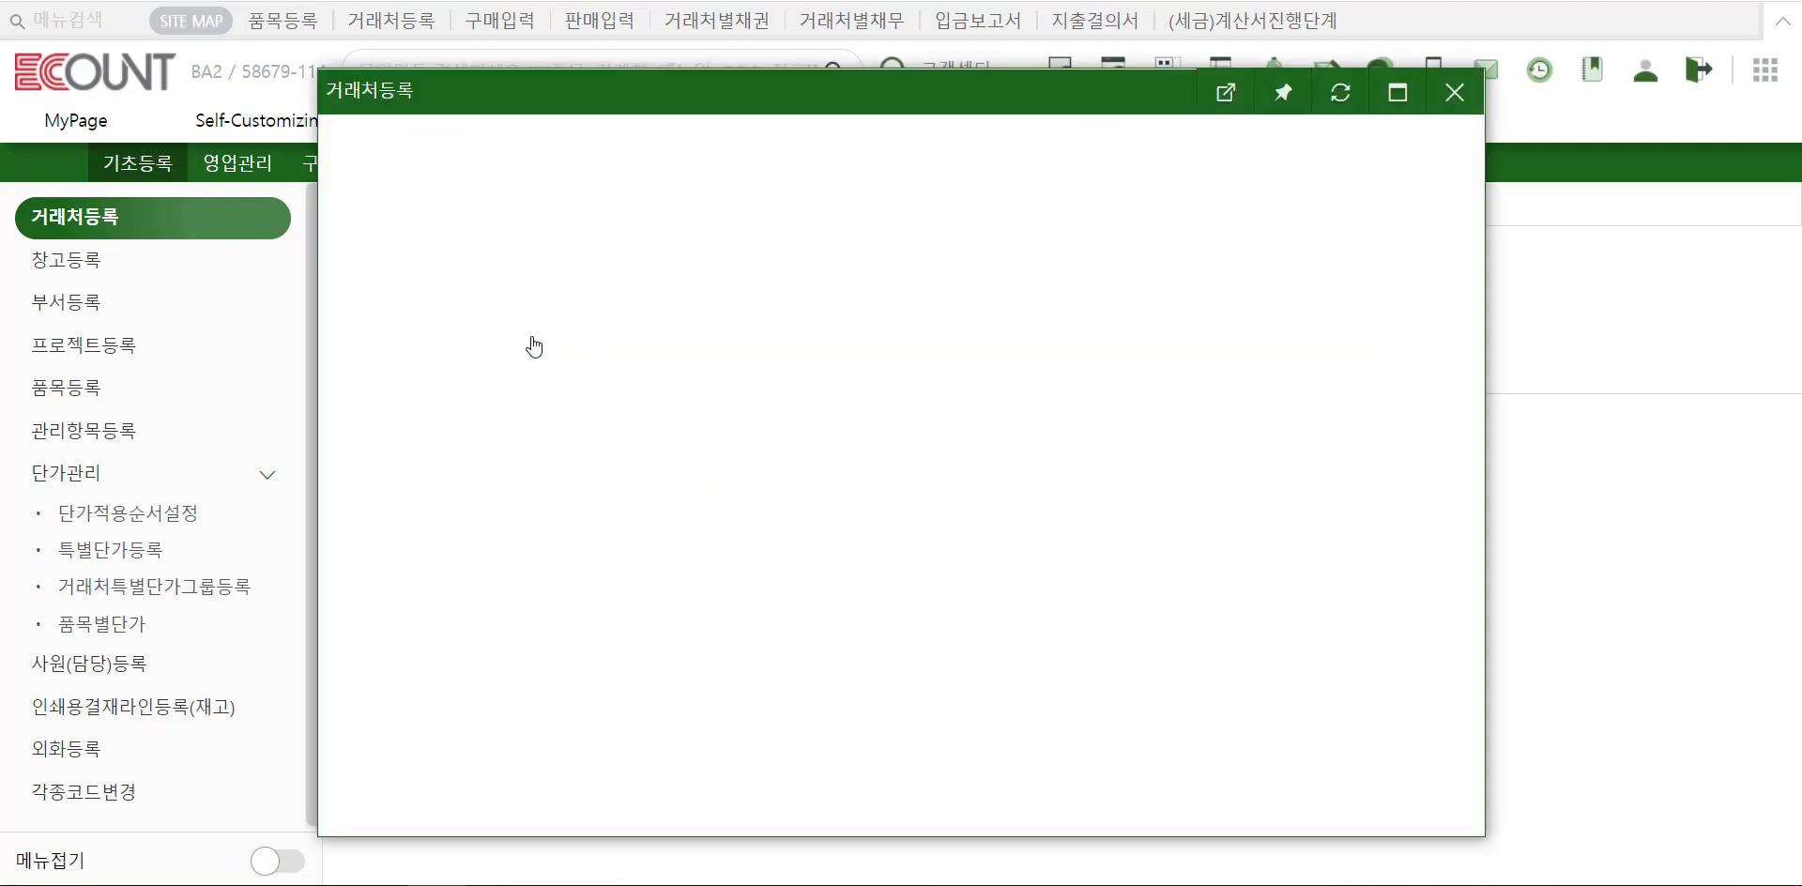
click(621, 182)
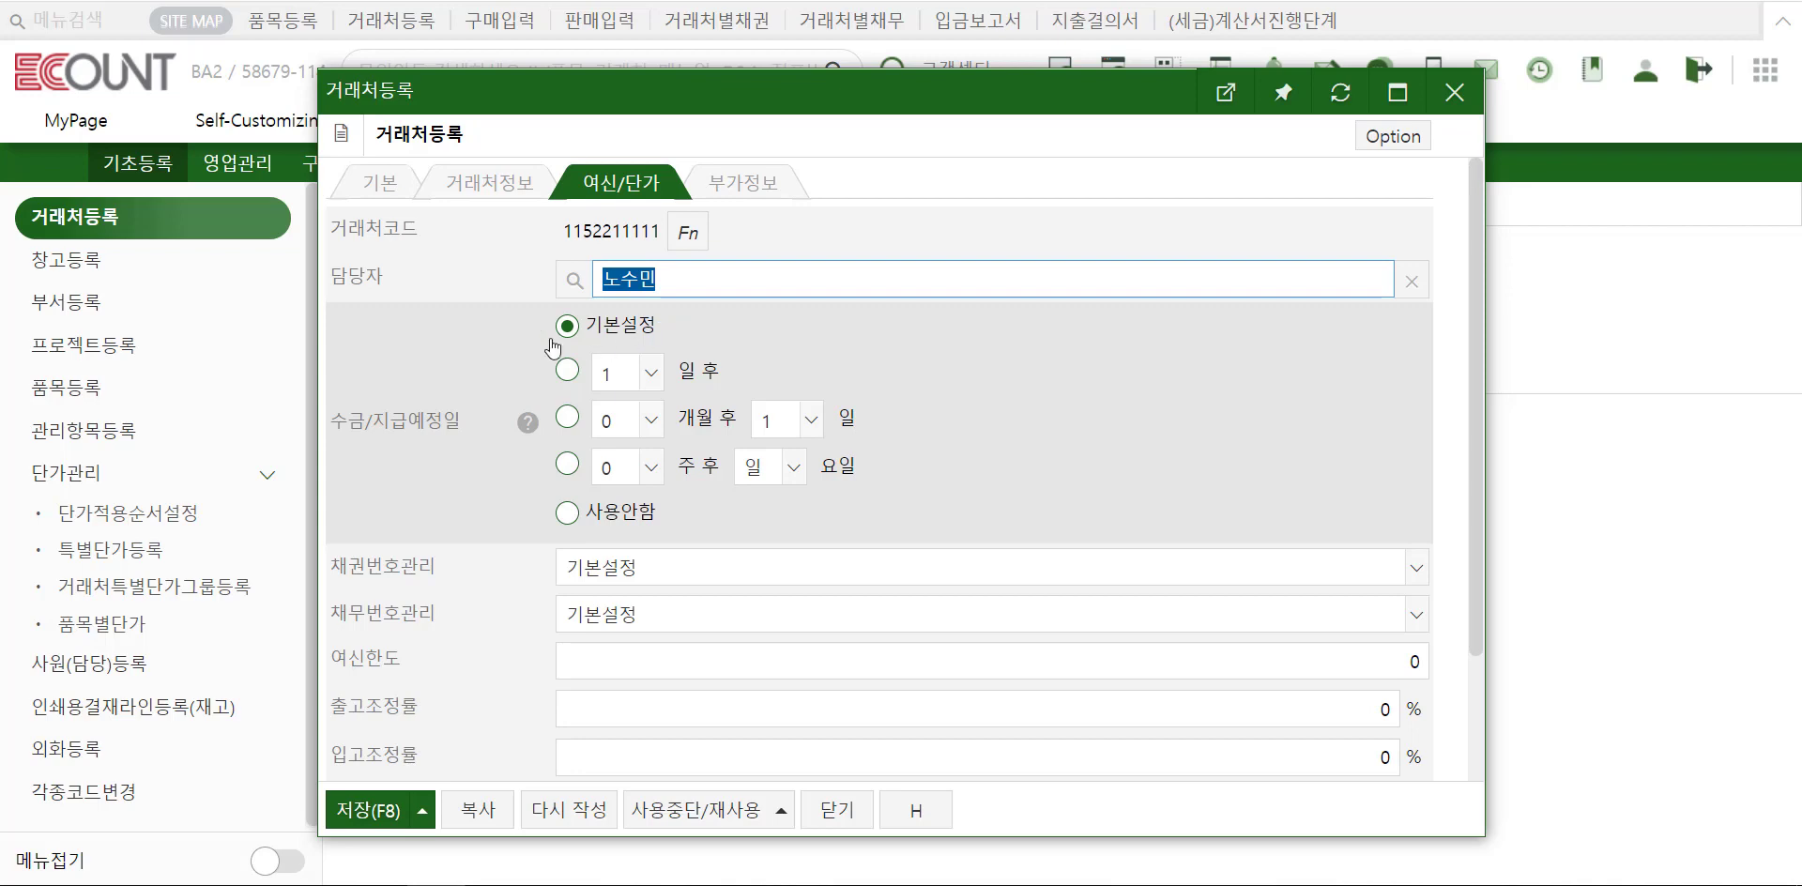
click(453, 186)
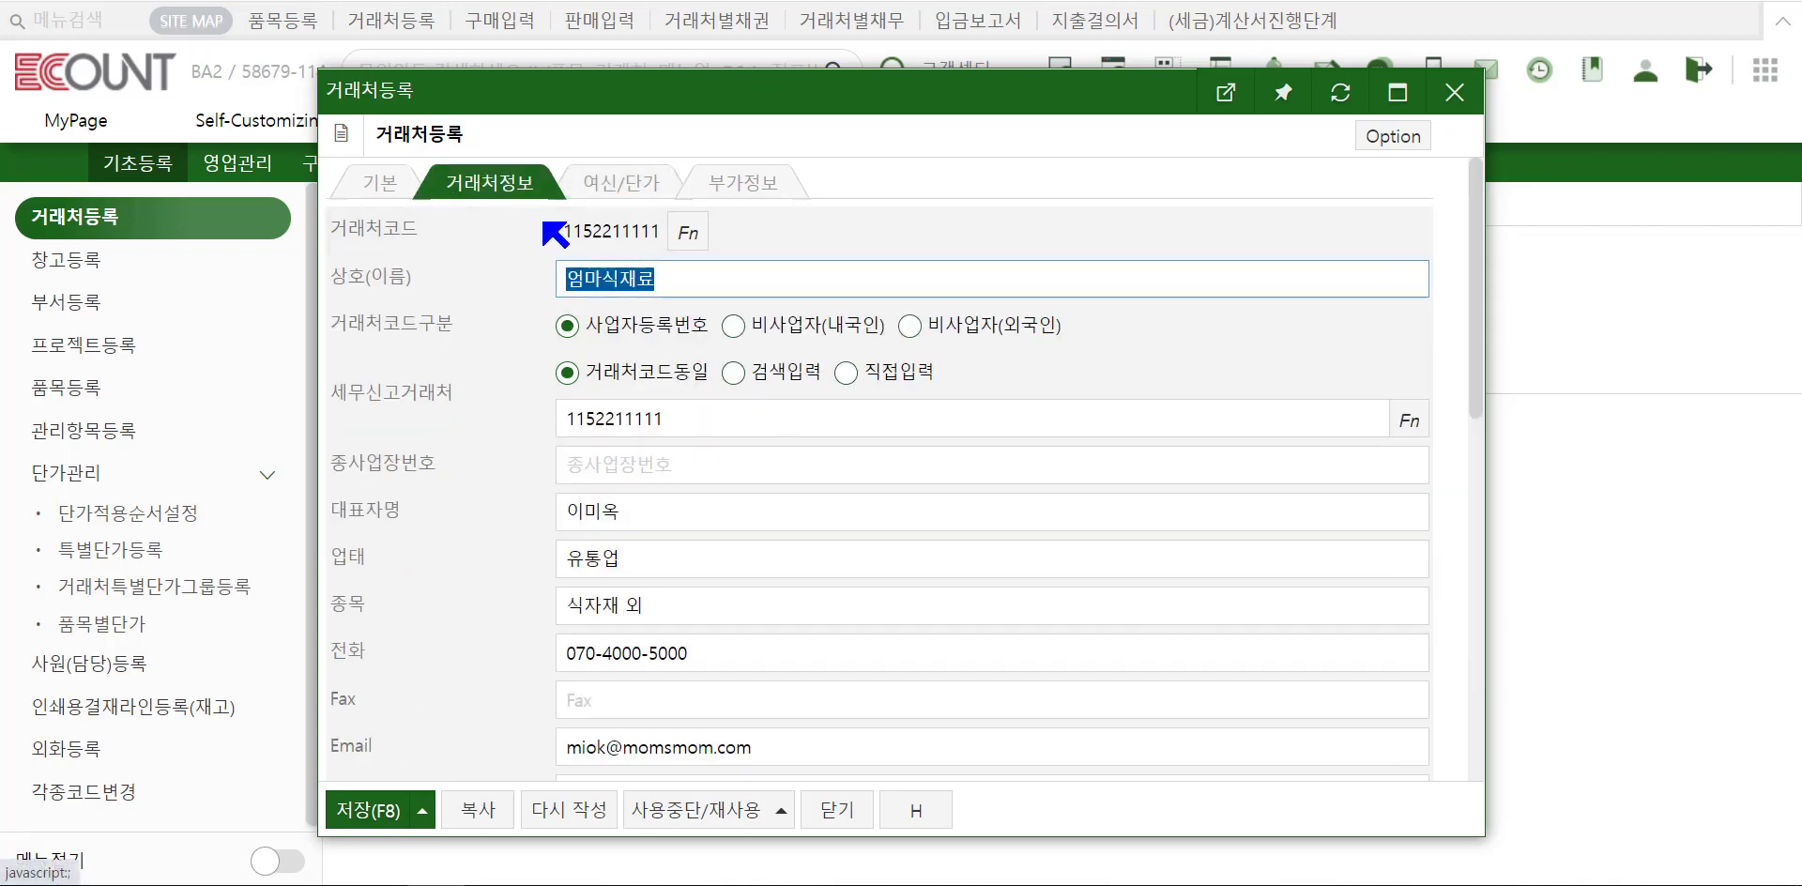
click(657, 653)
scroll(751, 648, down, 3)
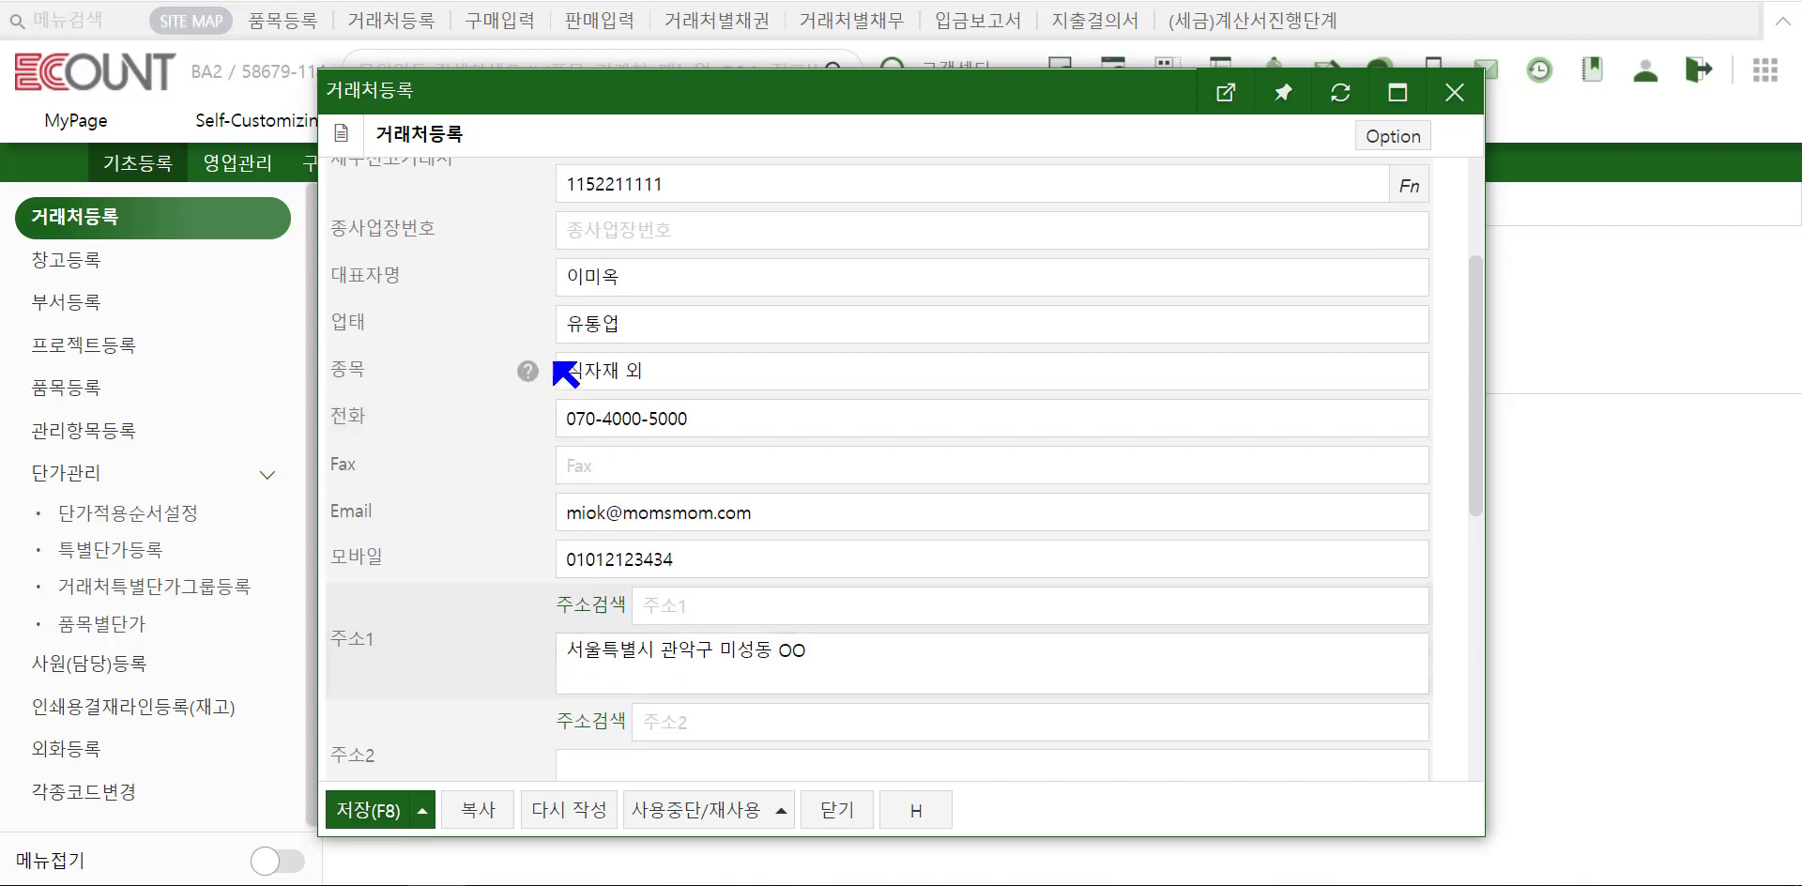
click(774, 713)
key(F8)
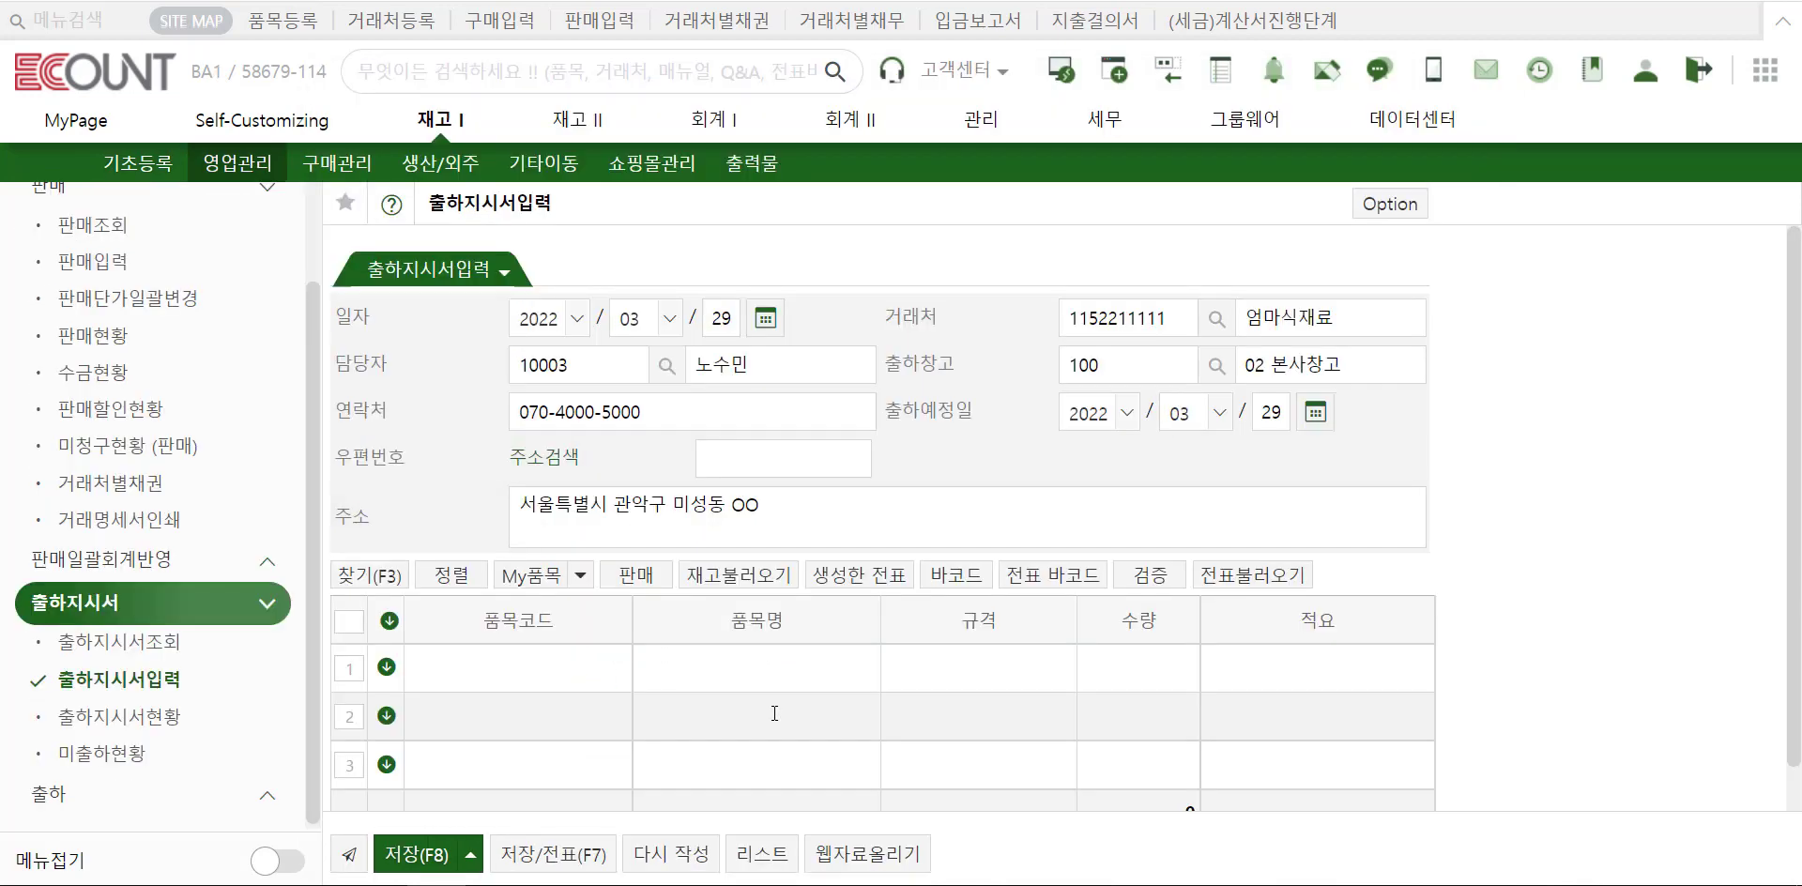
Step: Change the shipping order's 담당자 to a different employee from the employee search
click(666, 366)
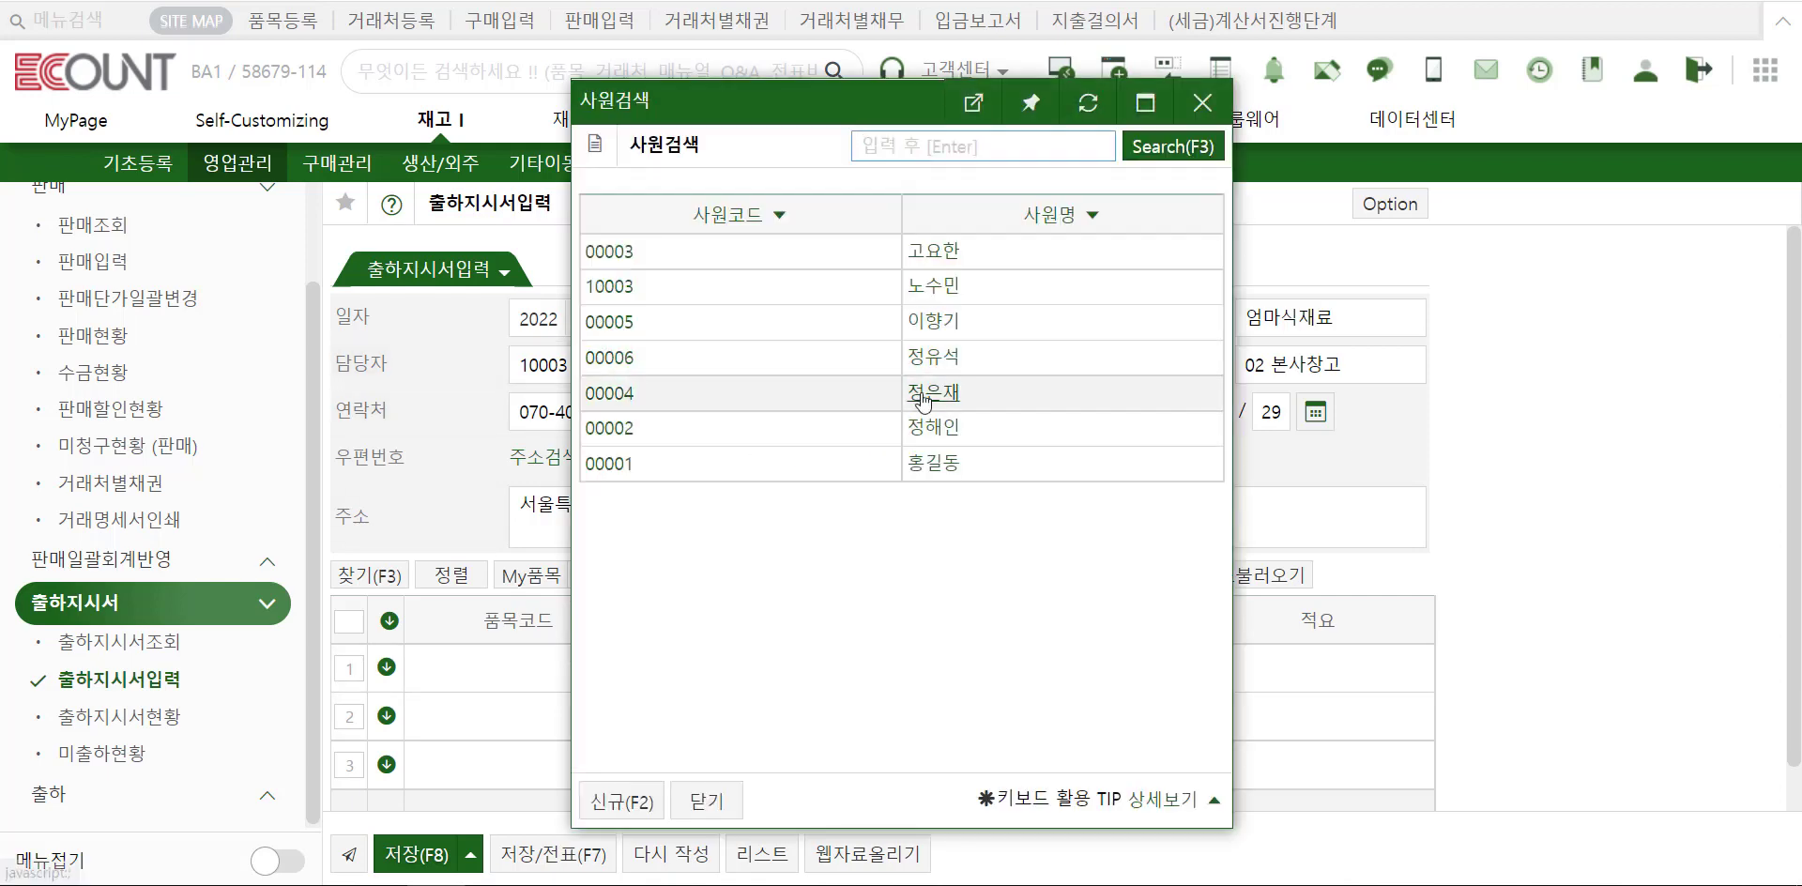
click(923, 394)
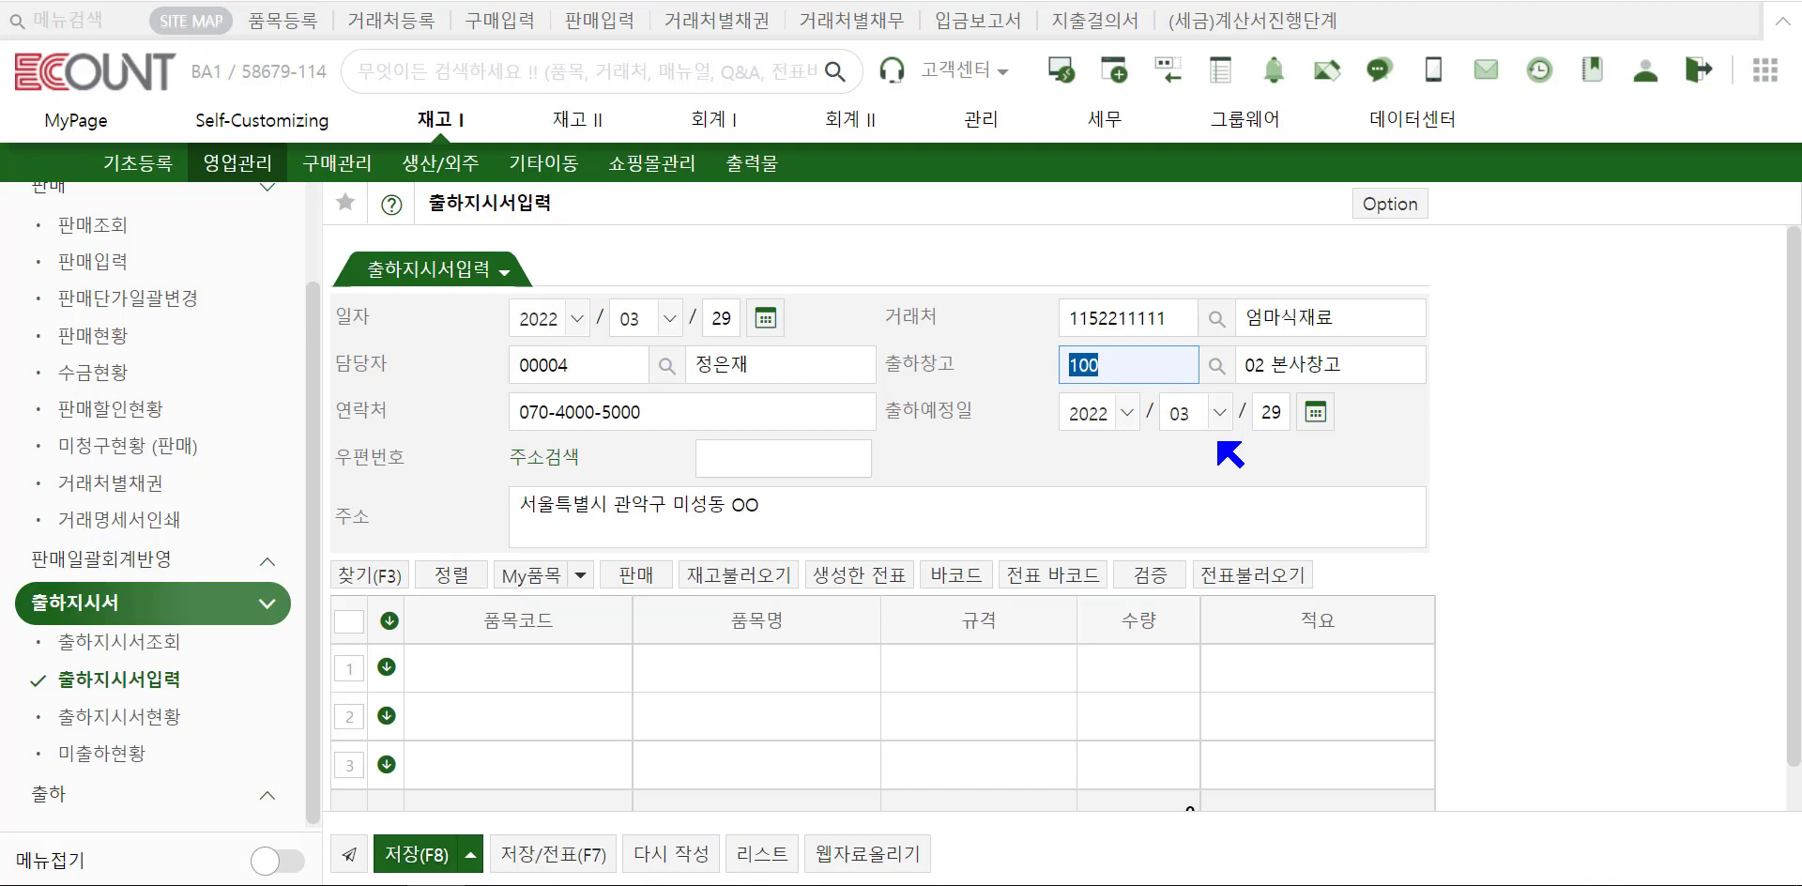
Step: Add the 장문형식1 item beneath 주소 in the basic input screen settings of 출하지시서입력
click(1390, 204)
mouse_move(1368, 259)
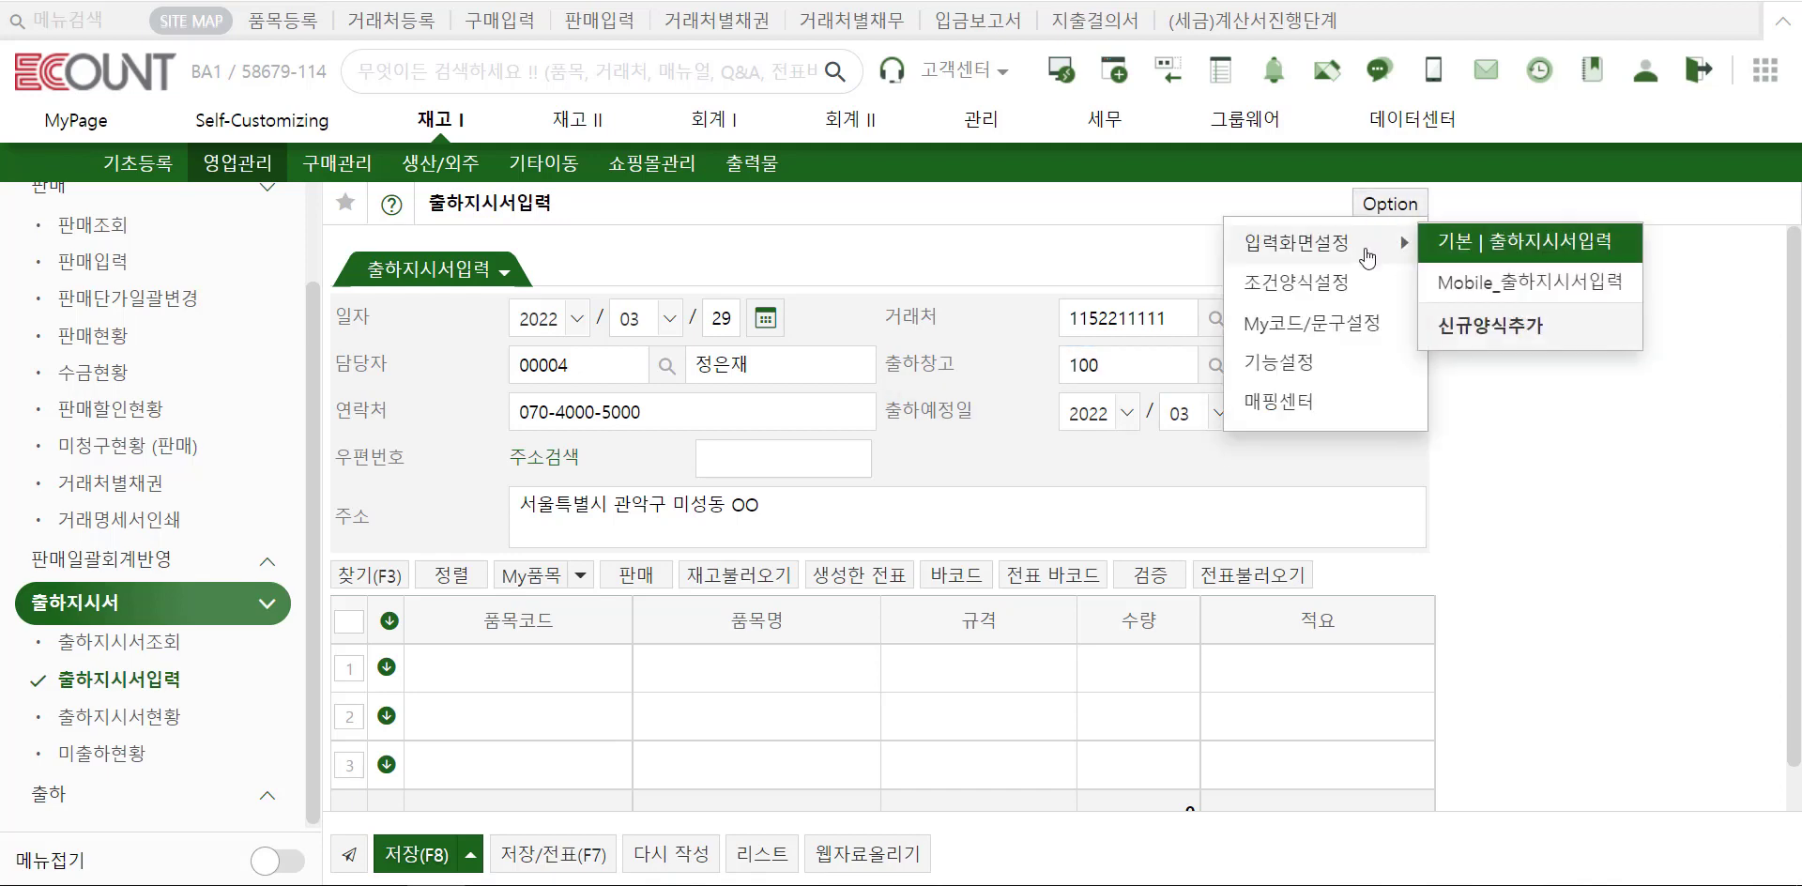
click(1493, 246)
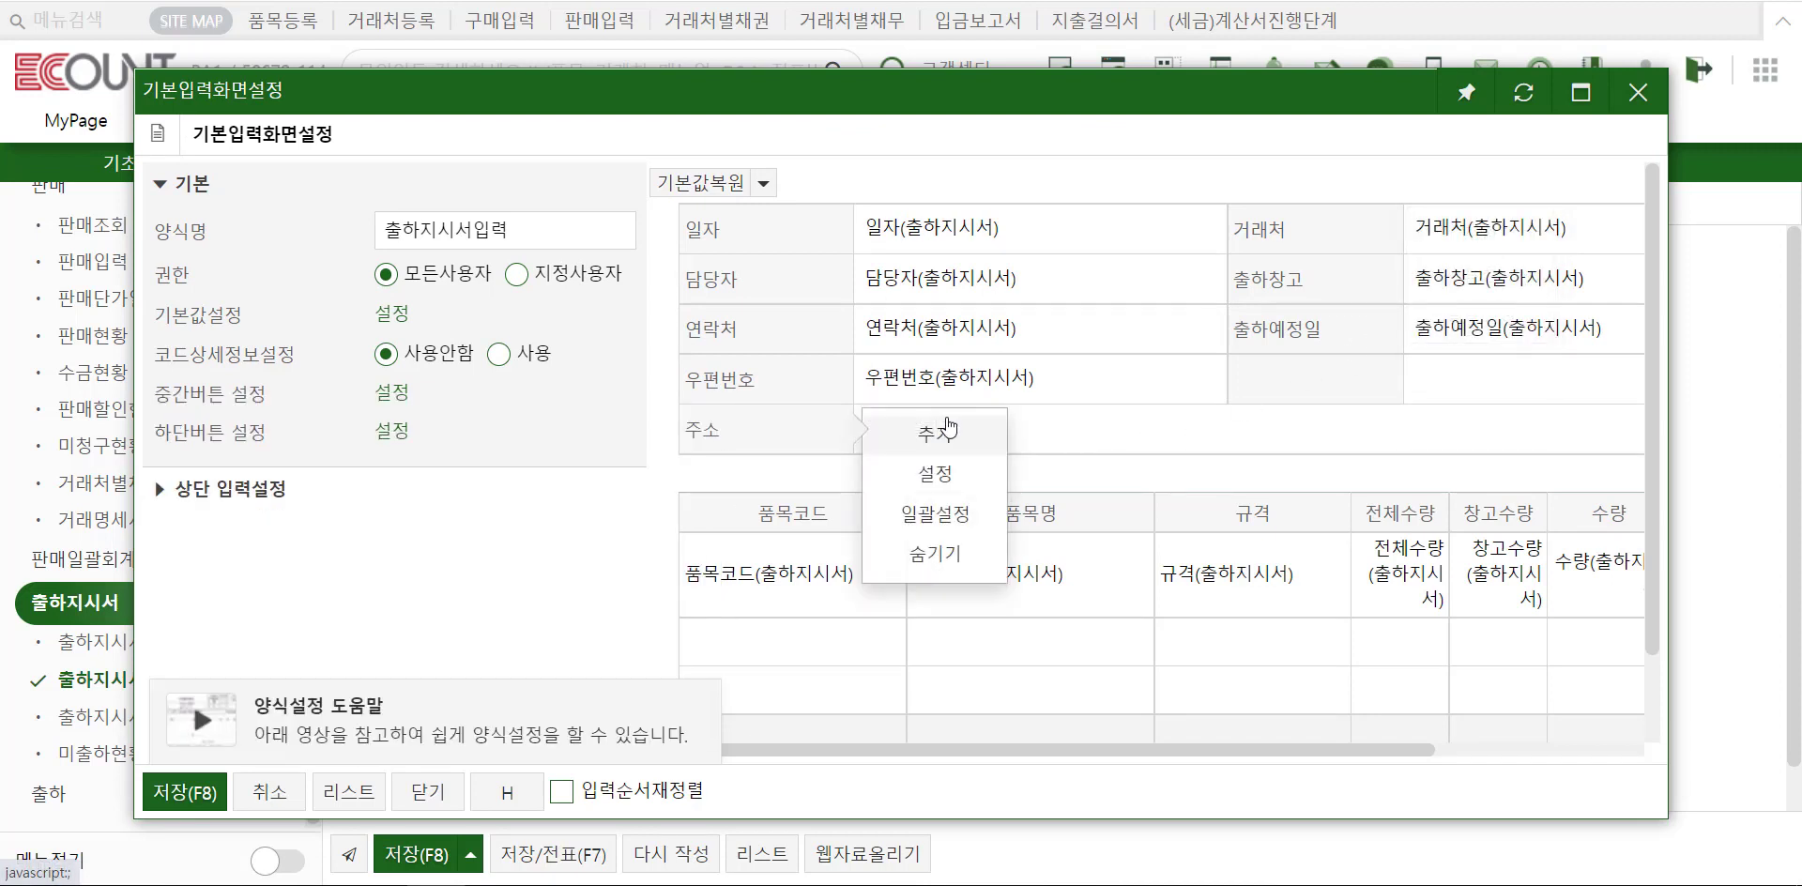
click(950, 431)
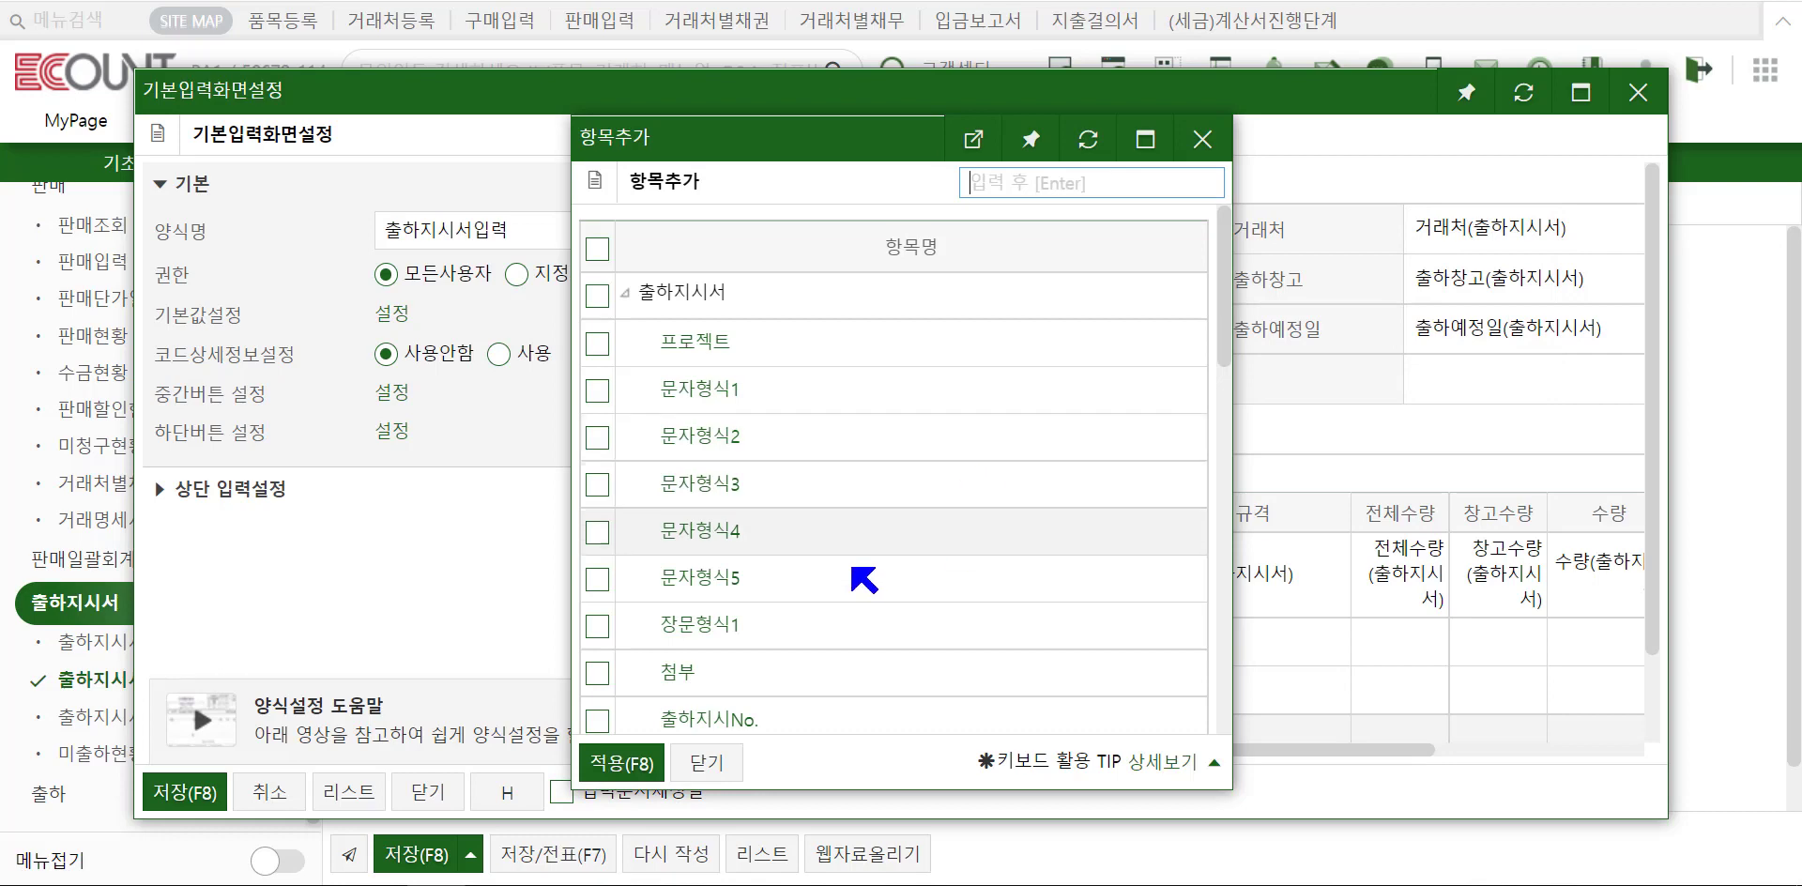
scroll(827, 641, down, 5)
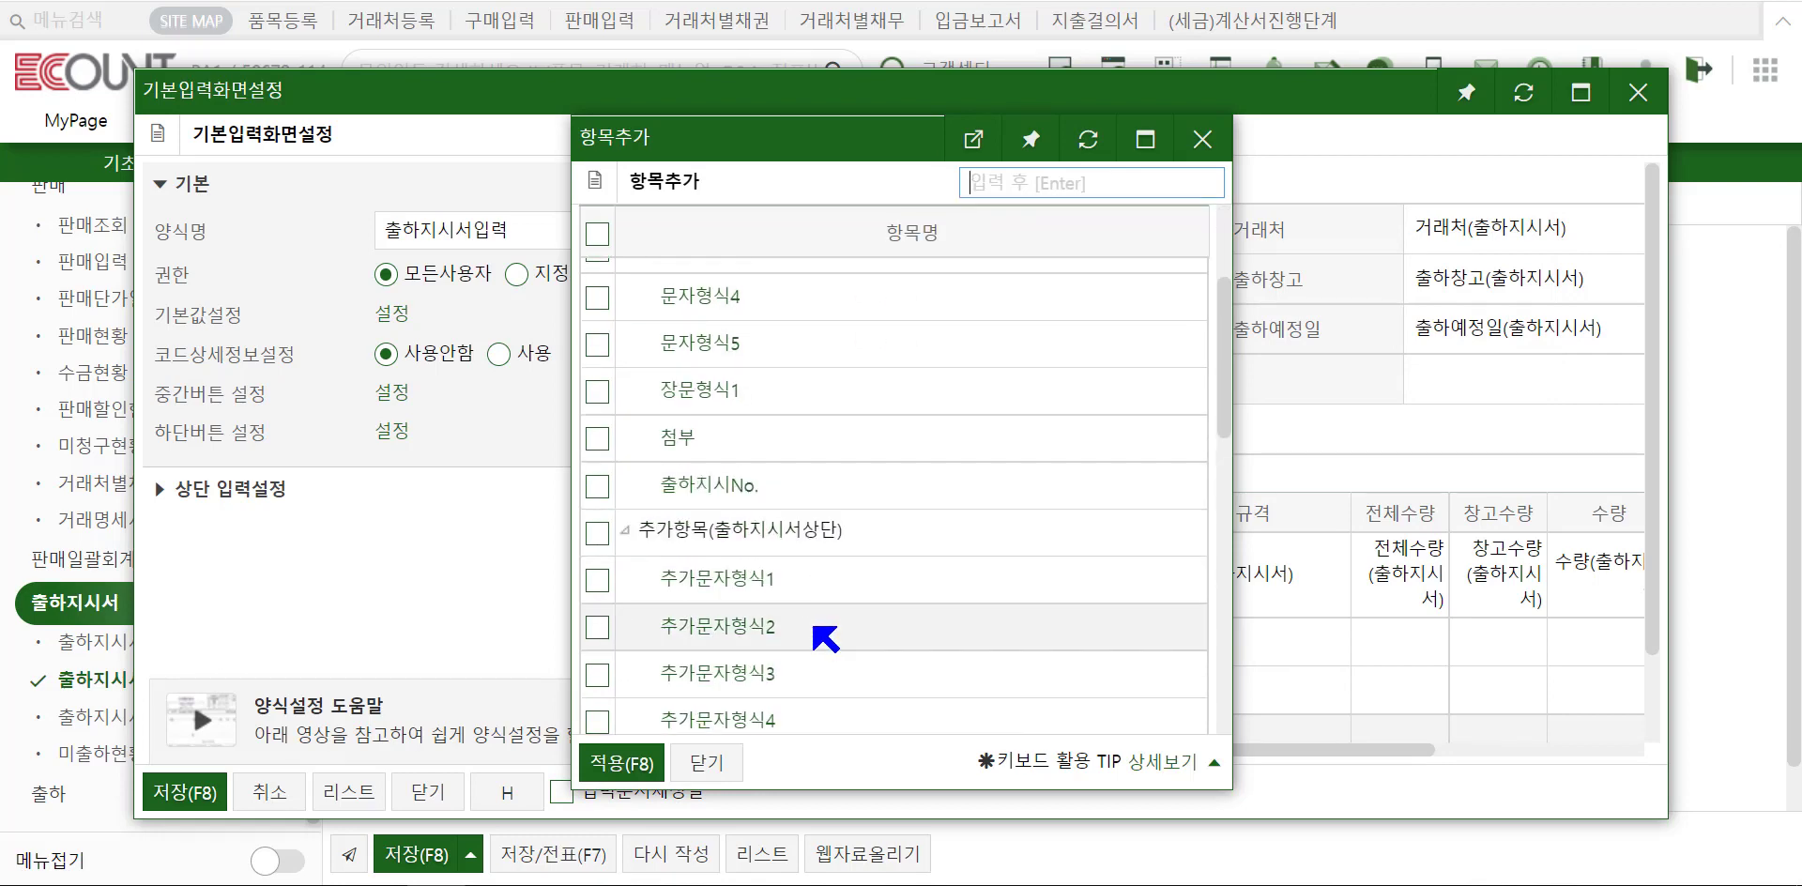
scroll(826, 640, up, 5)
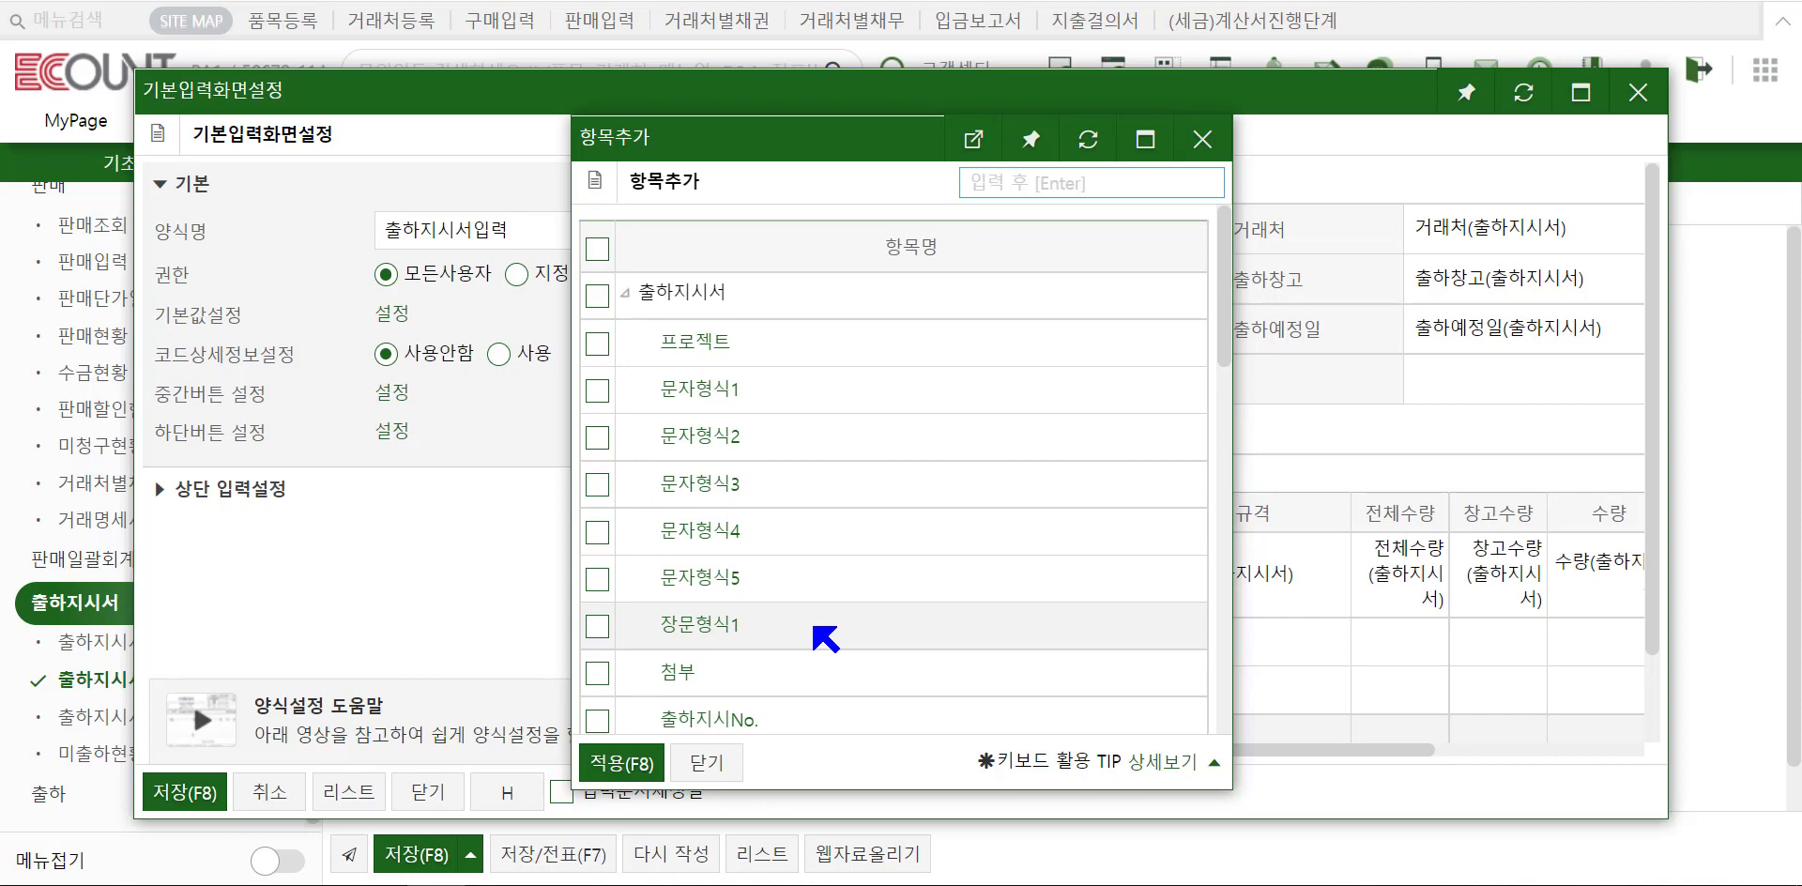
click(688, 629)
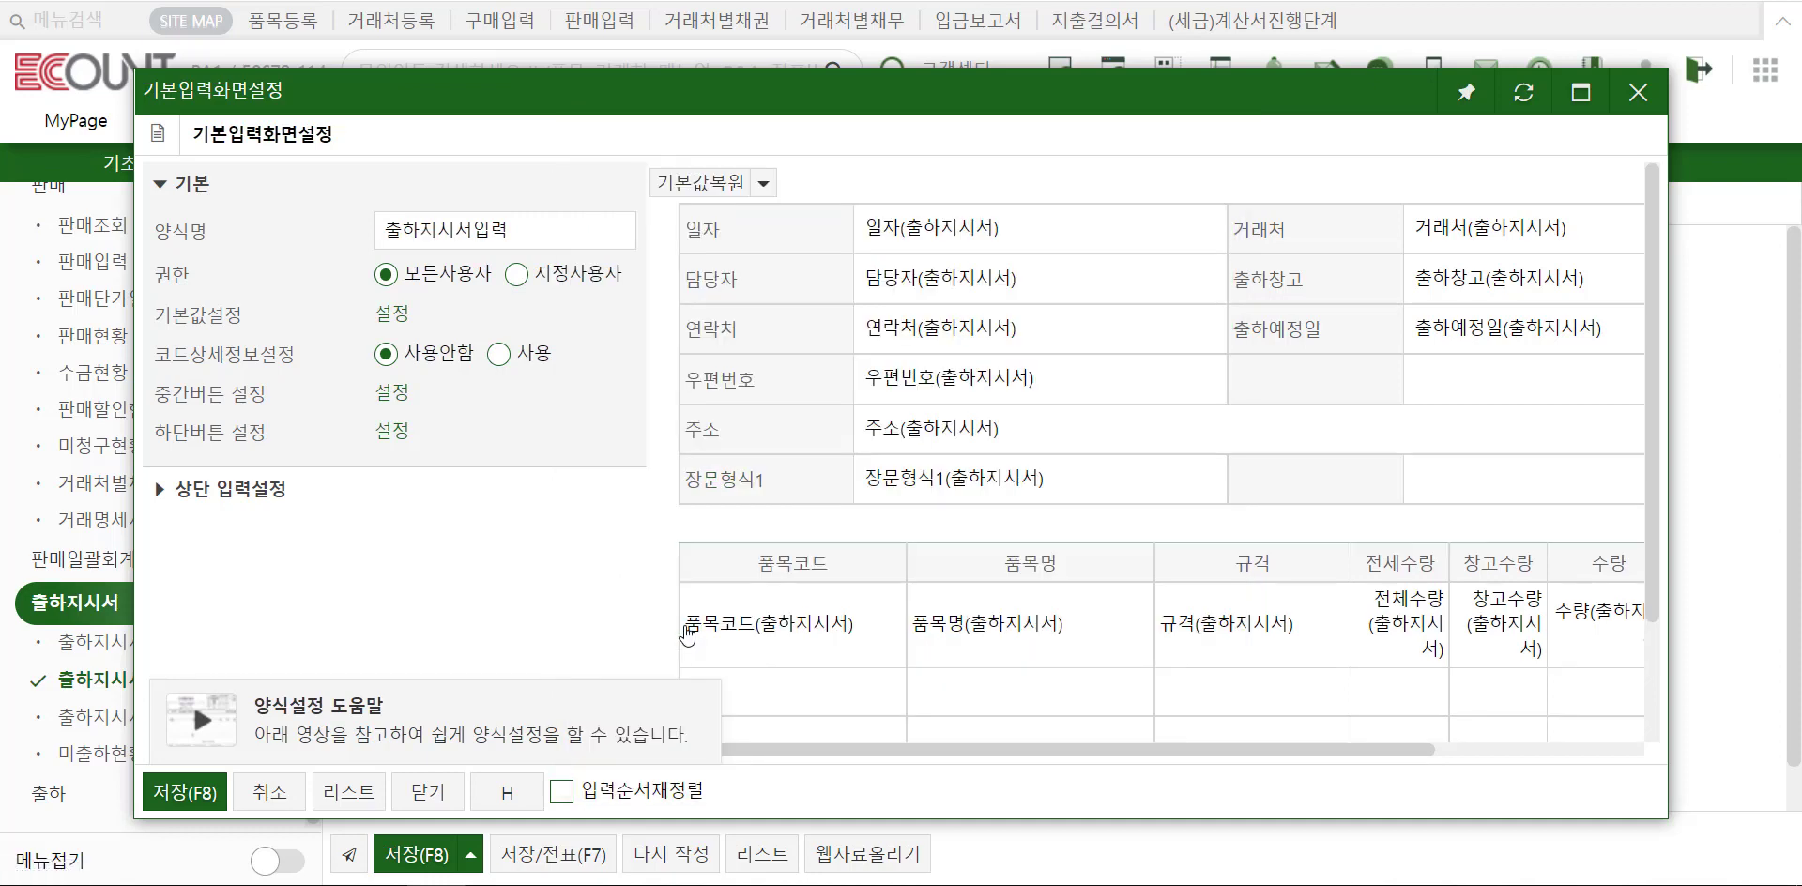
Step: Set the display name of 장문형식1 to 주의사항 and save the input form settings, including for the Mobile form
mouse_move(825, 493)
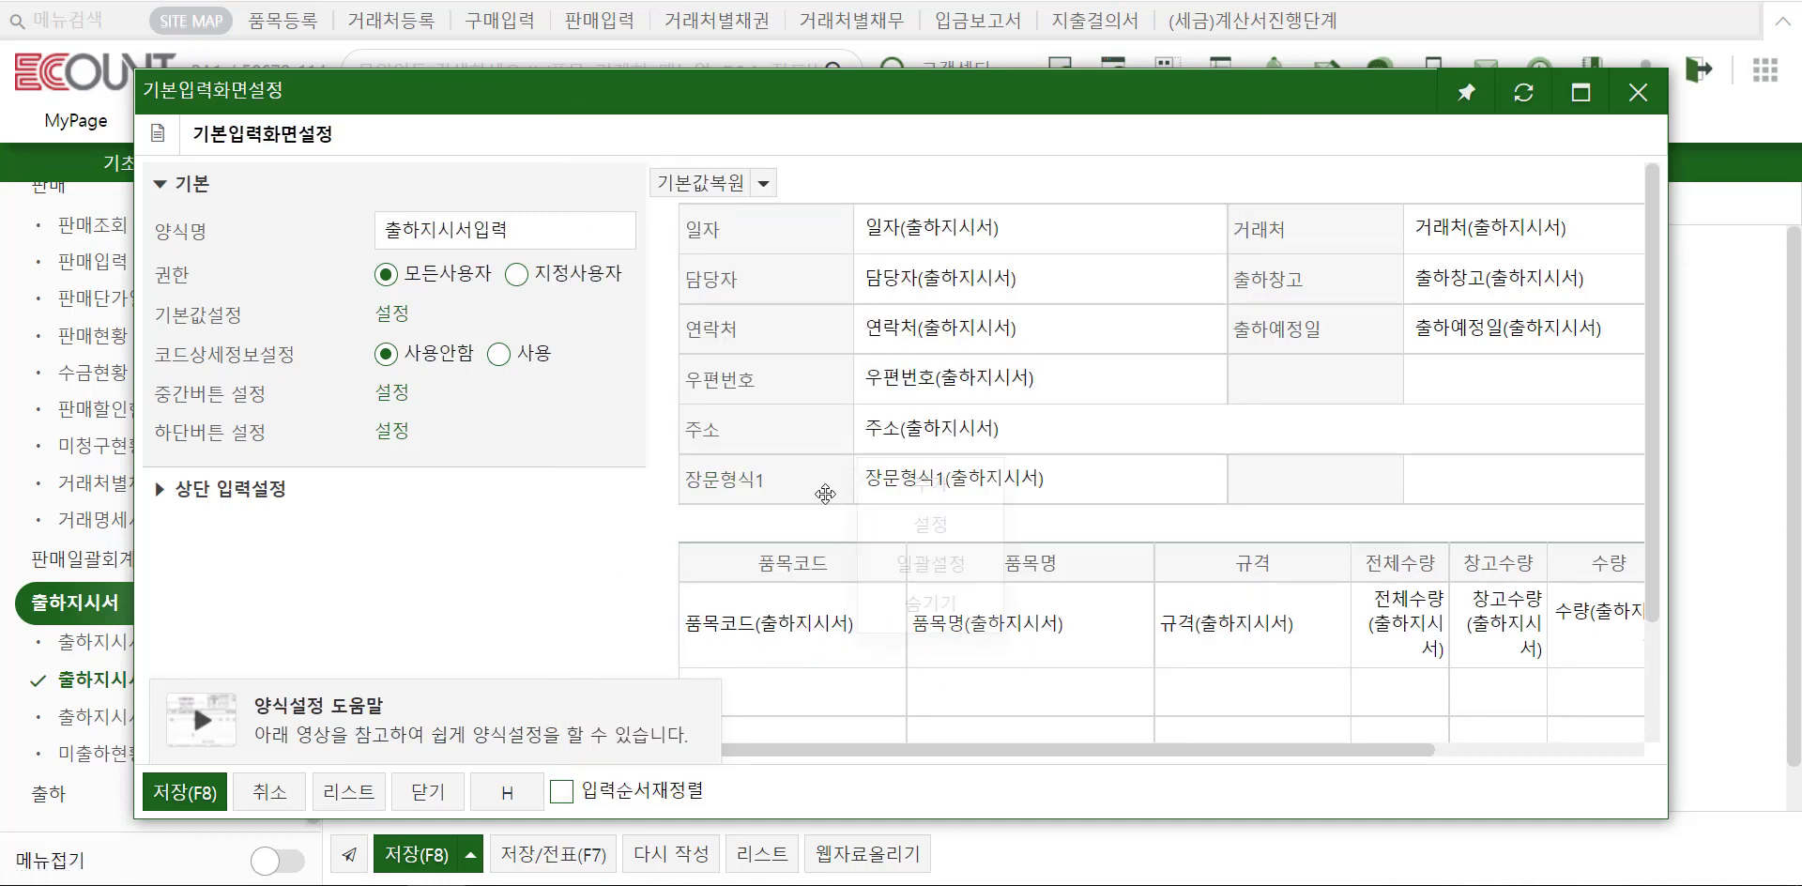
click(930, 524)
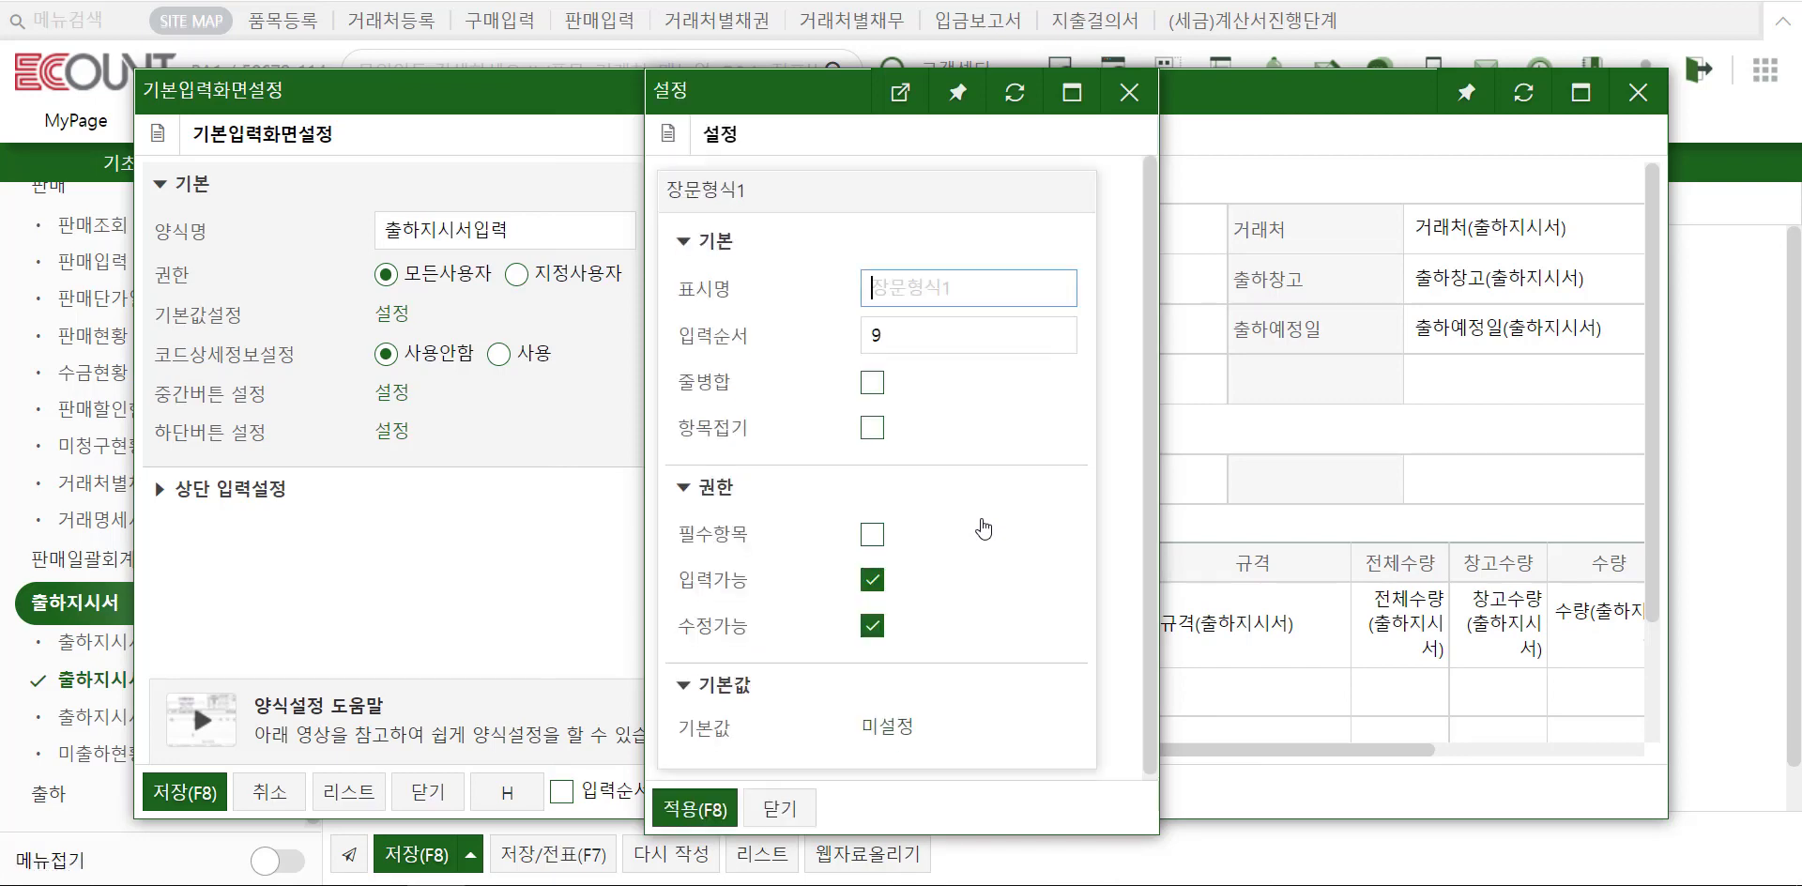
text(주의사항)
click(695, 809)
click(218, 798)
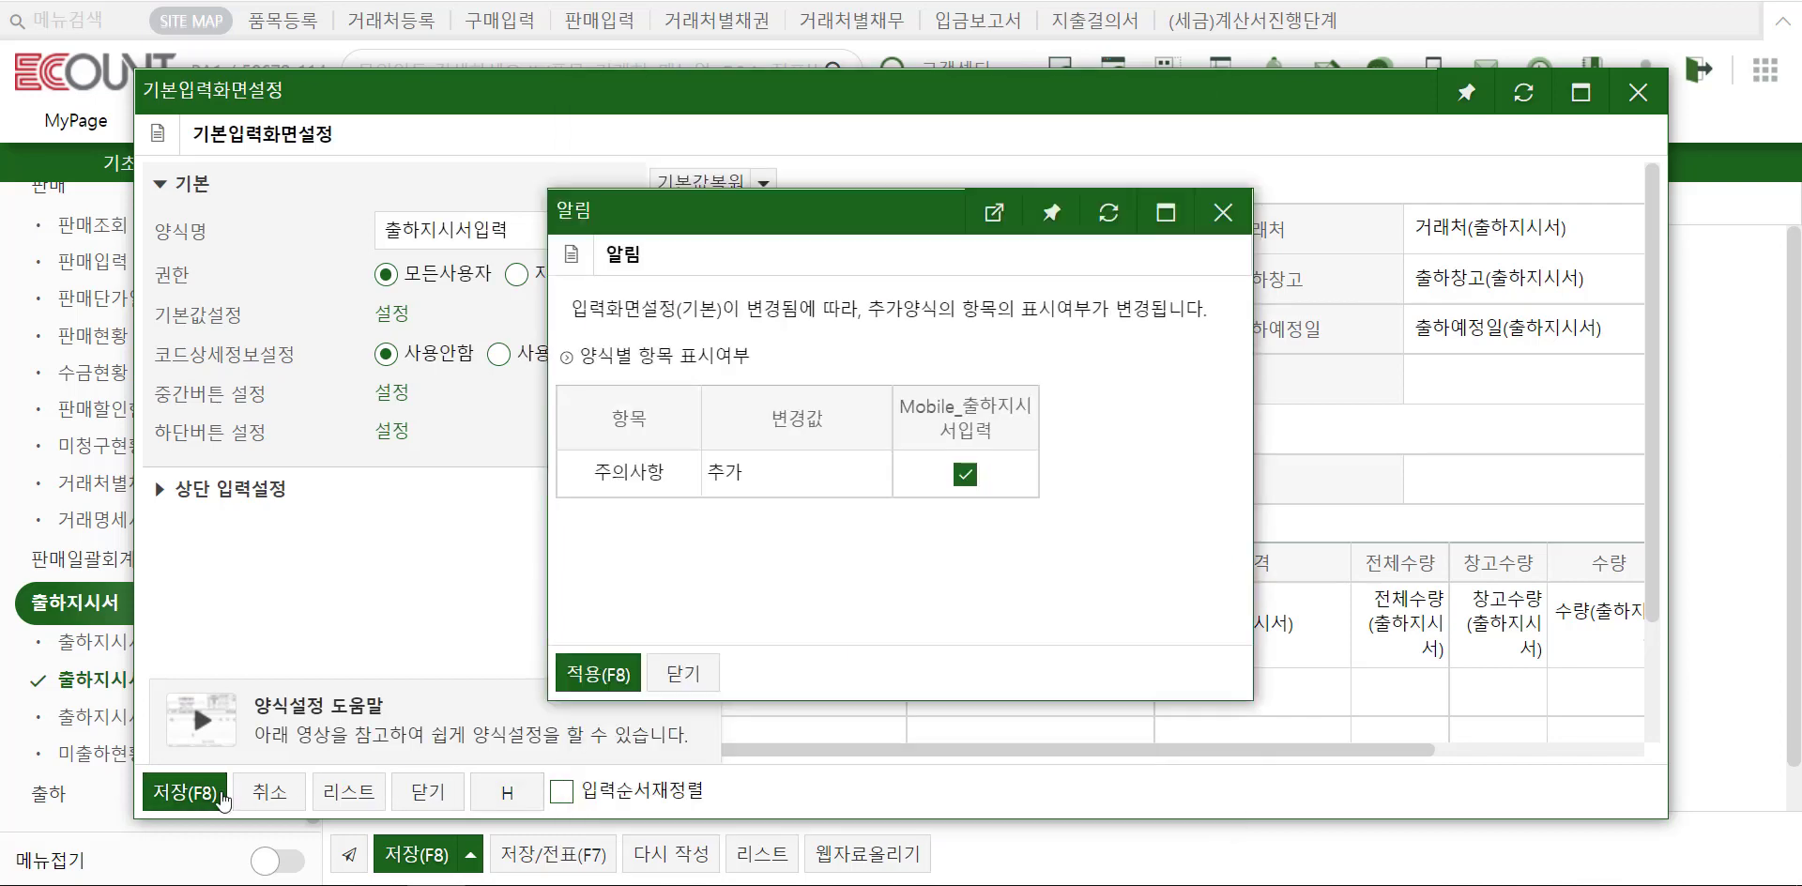
click(591, 688)
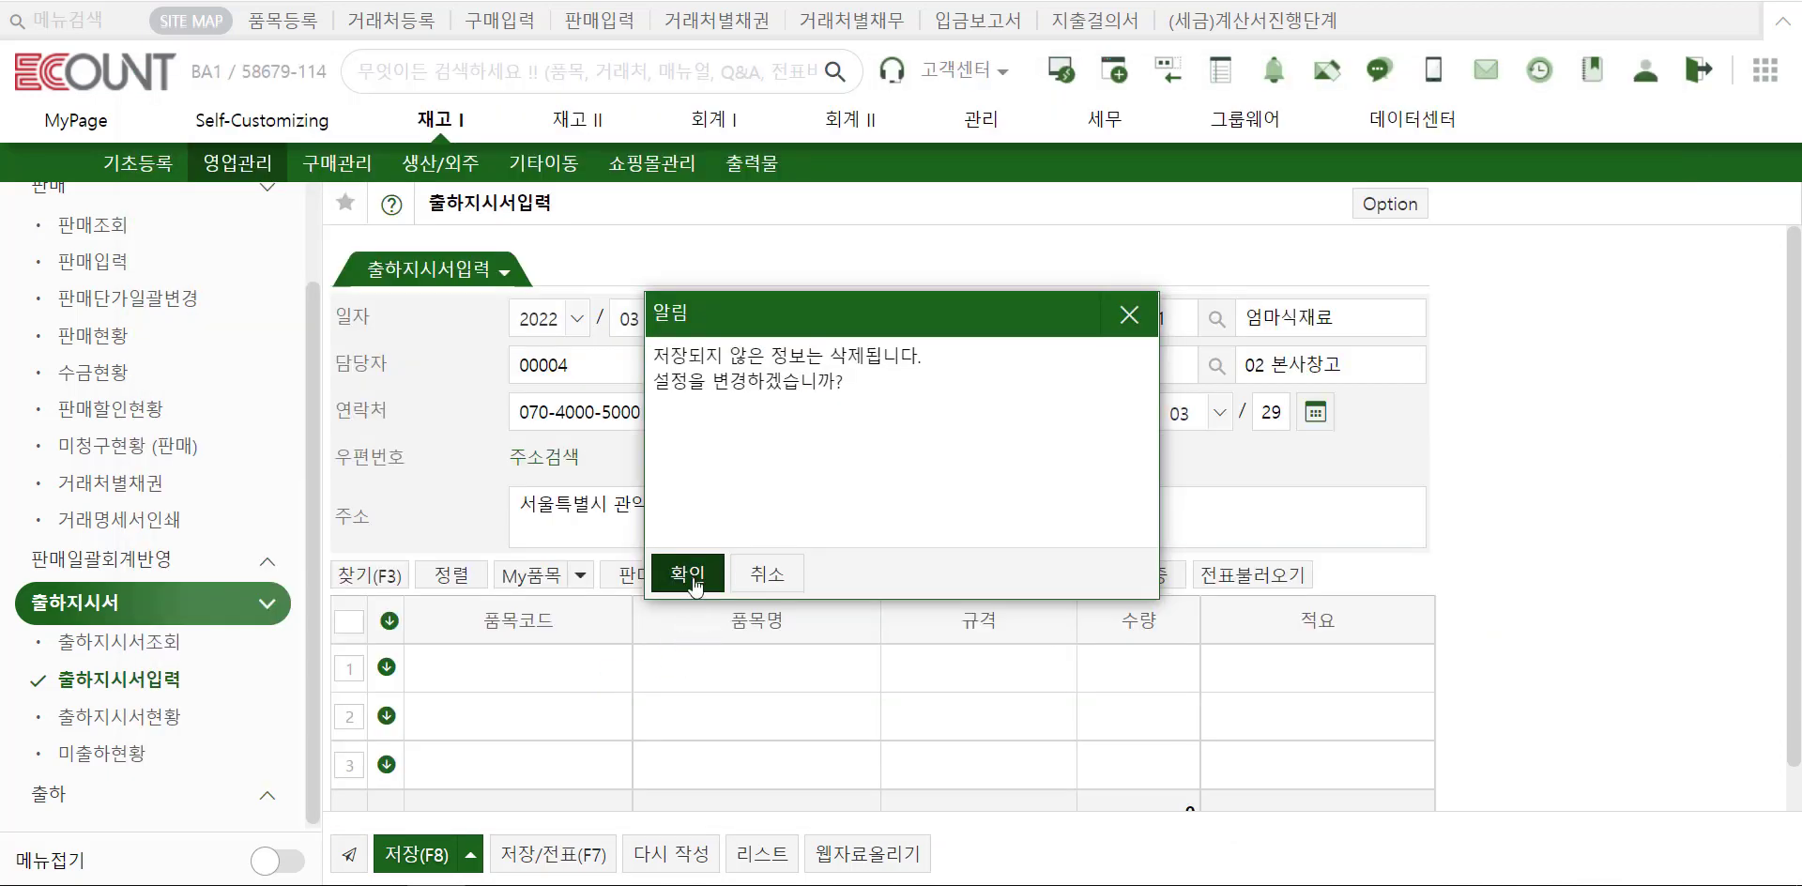
click(696, 570)
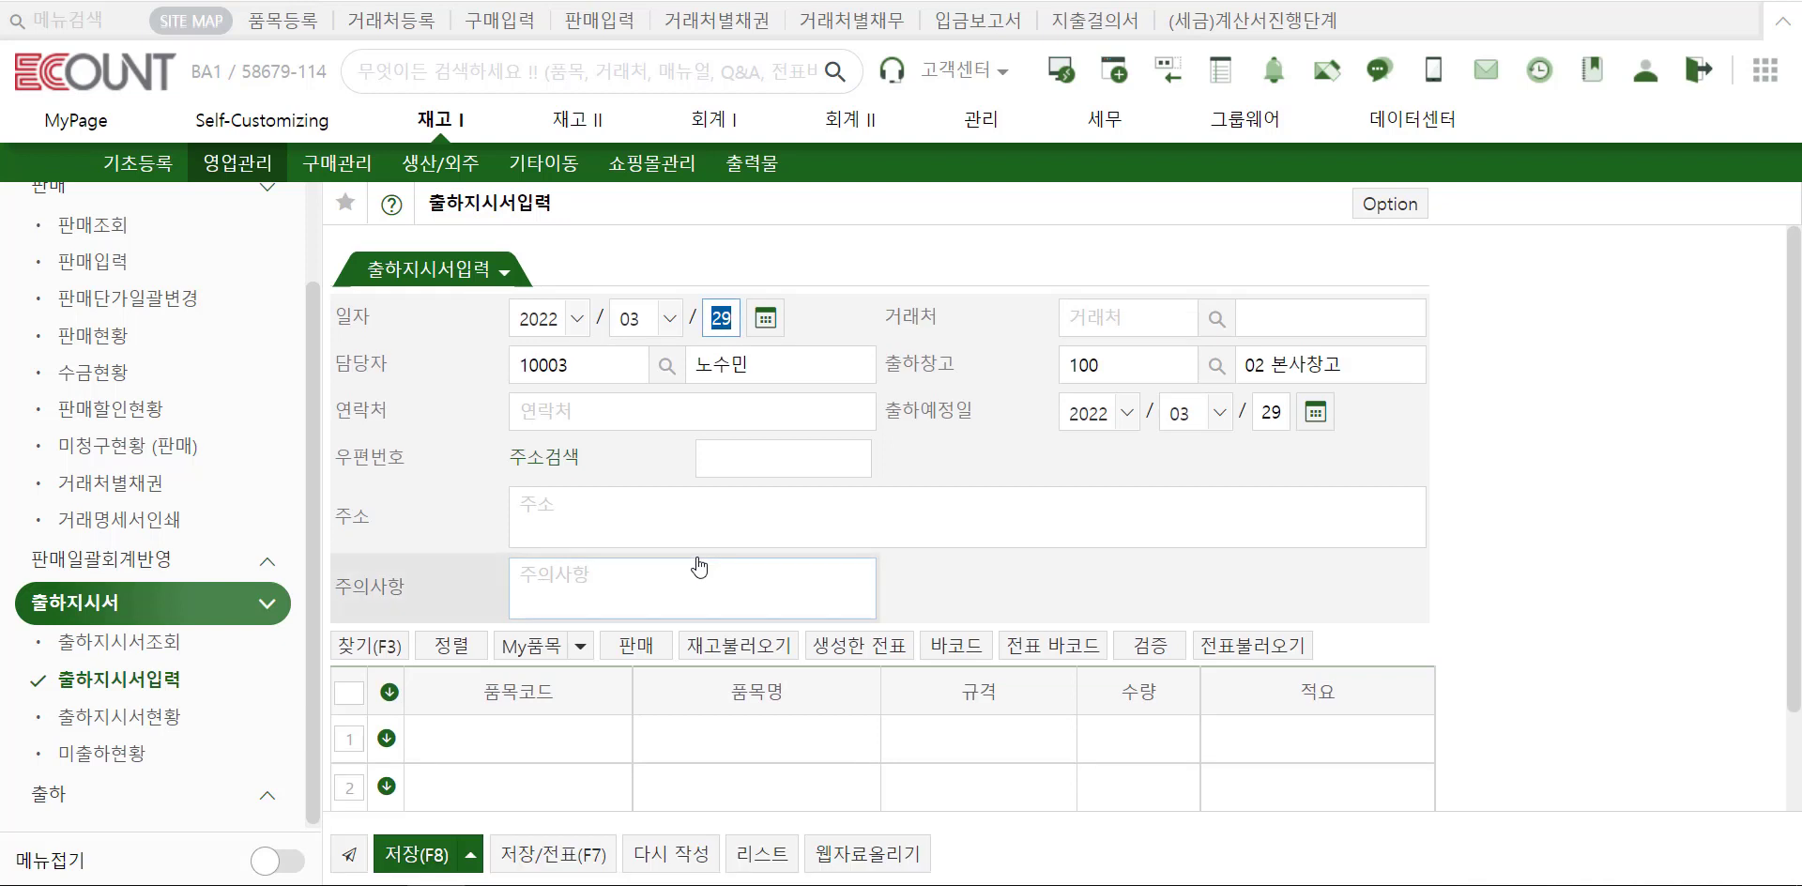
Step: Enter 유리병. 깨짐주의 in the shipping order's 주의사항 field
click(562, 603)
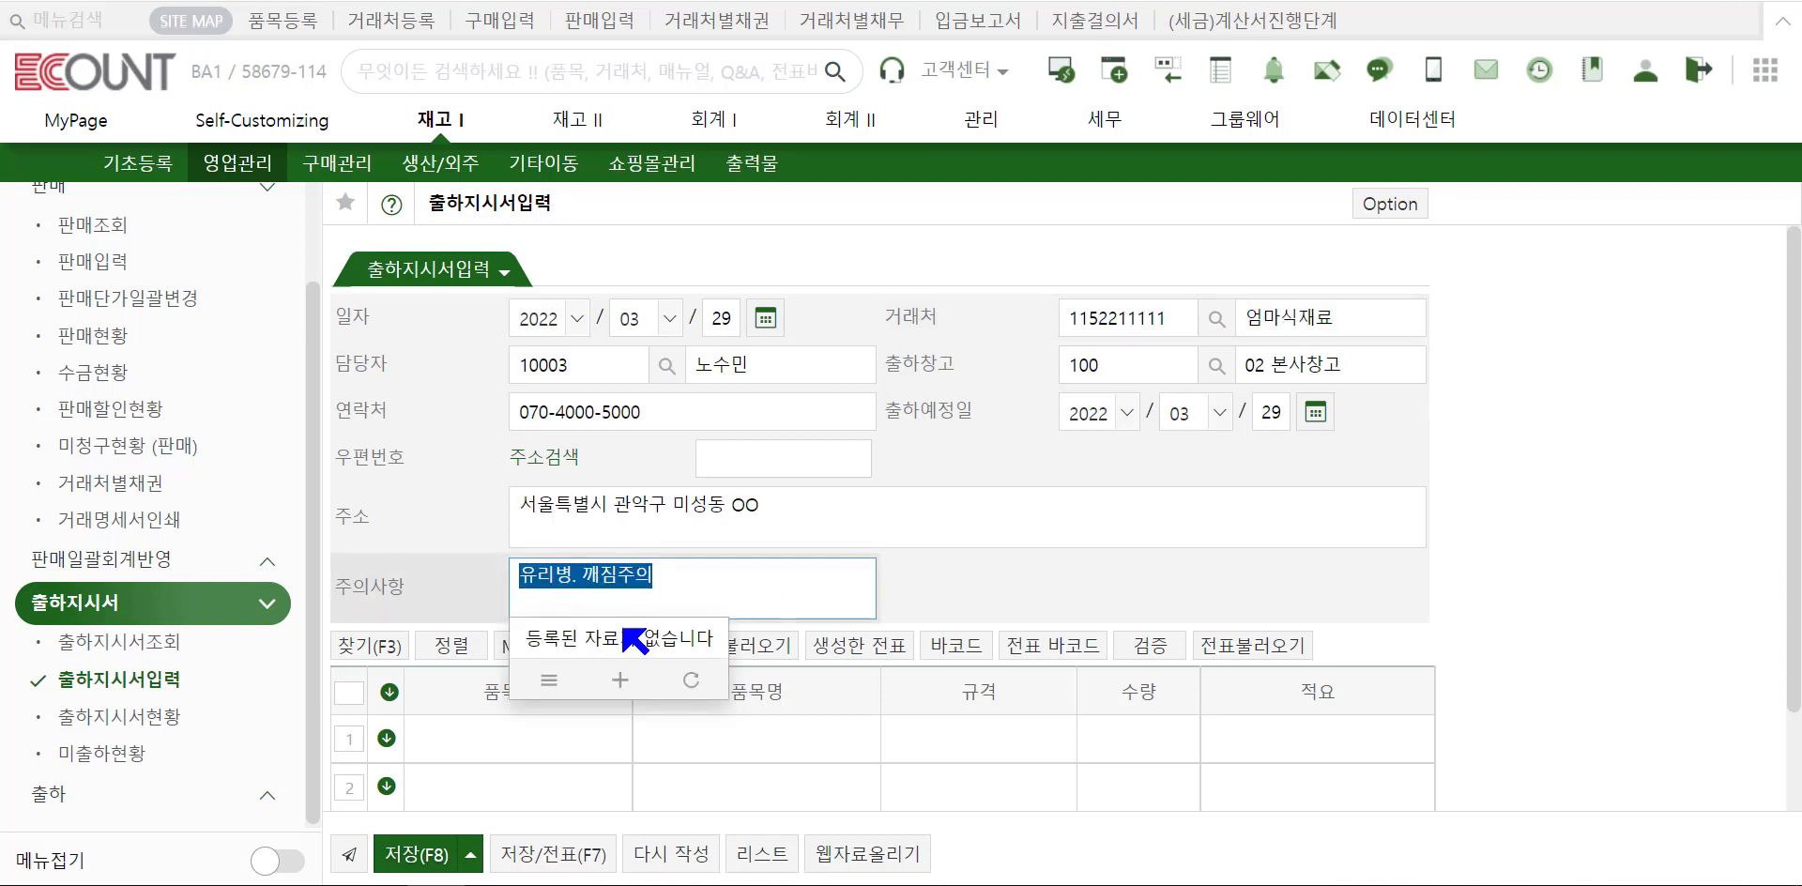
click(970, 594)
Step: Open the item search for the 품목코드 of the first line
scroll(979, 601, down, 1)
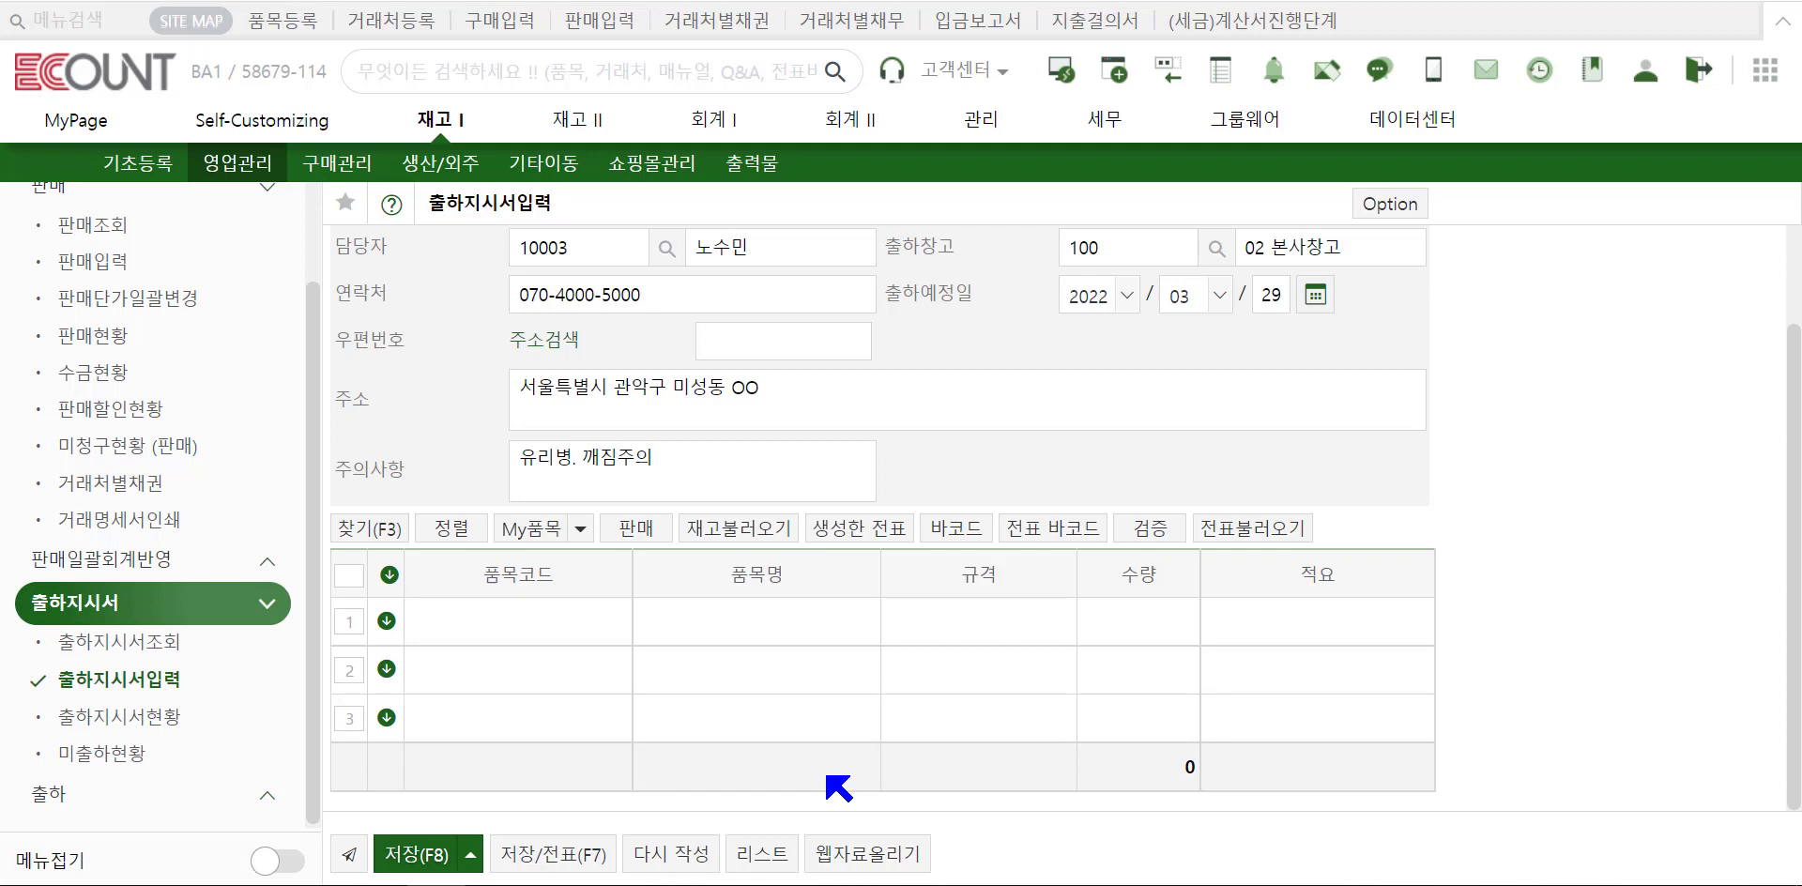
click(565, 633)
key(Return)
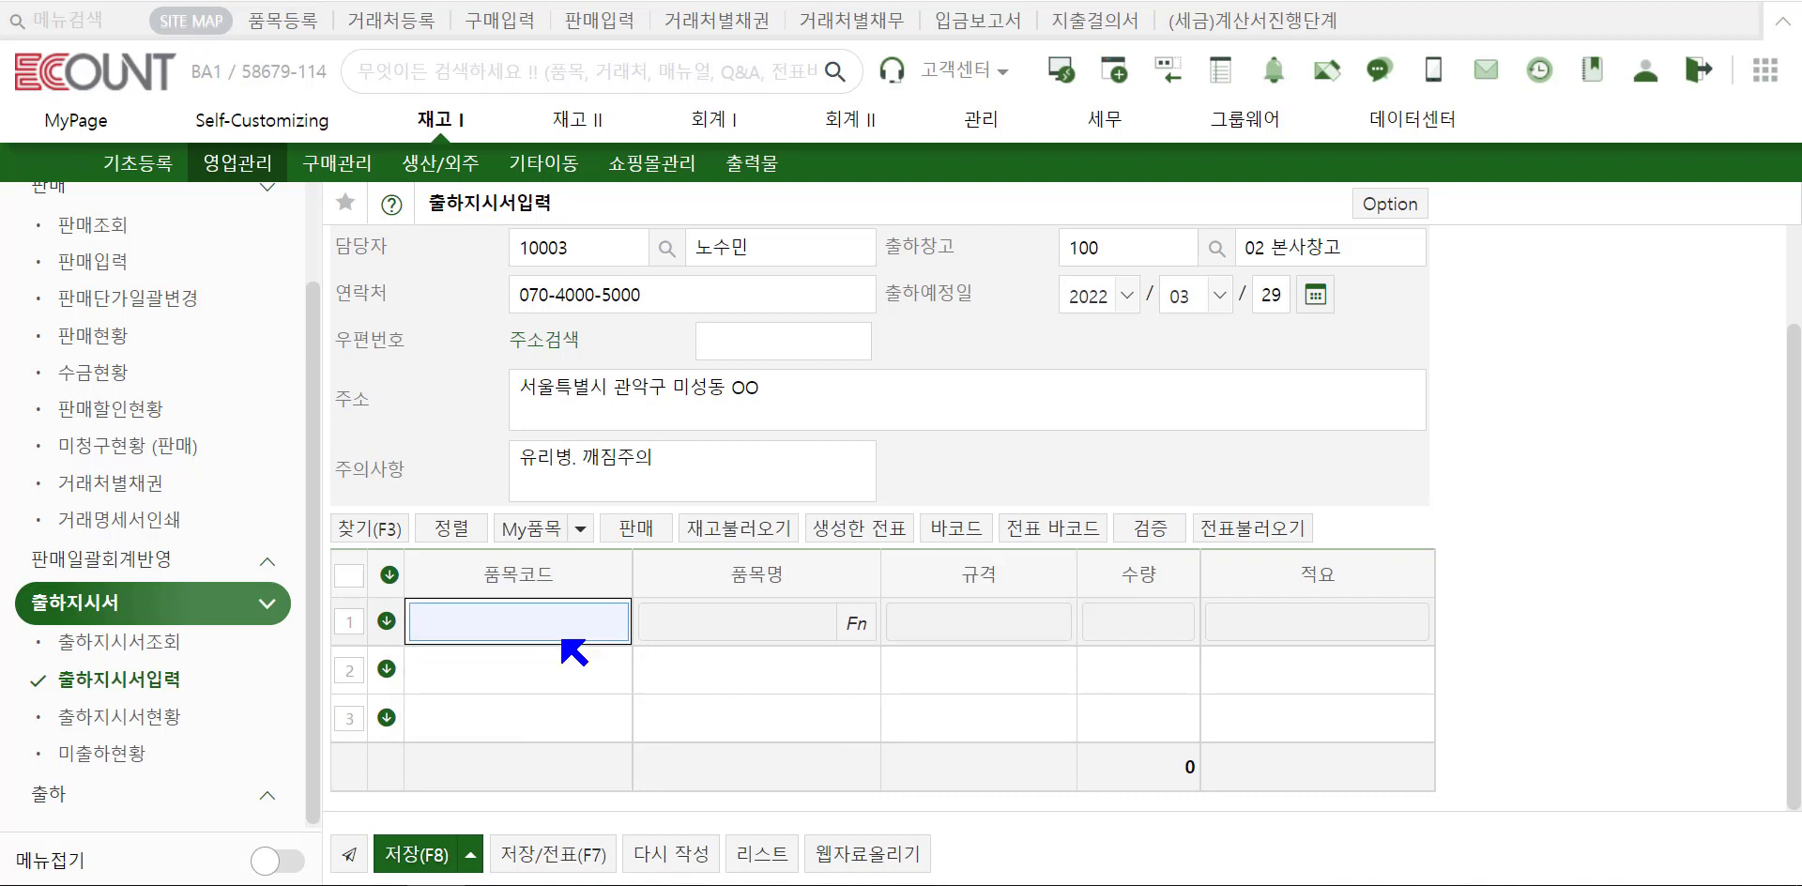
double_click(559, 626)
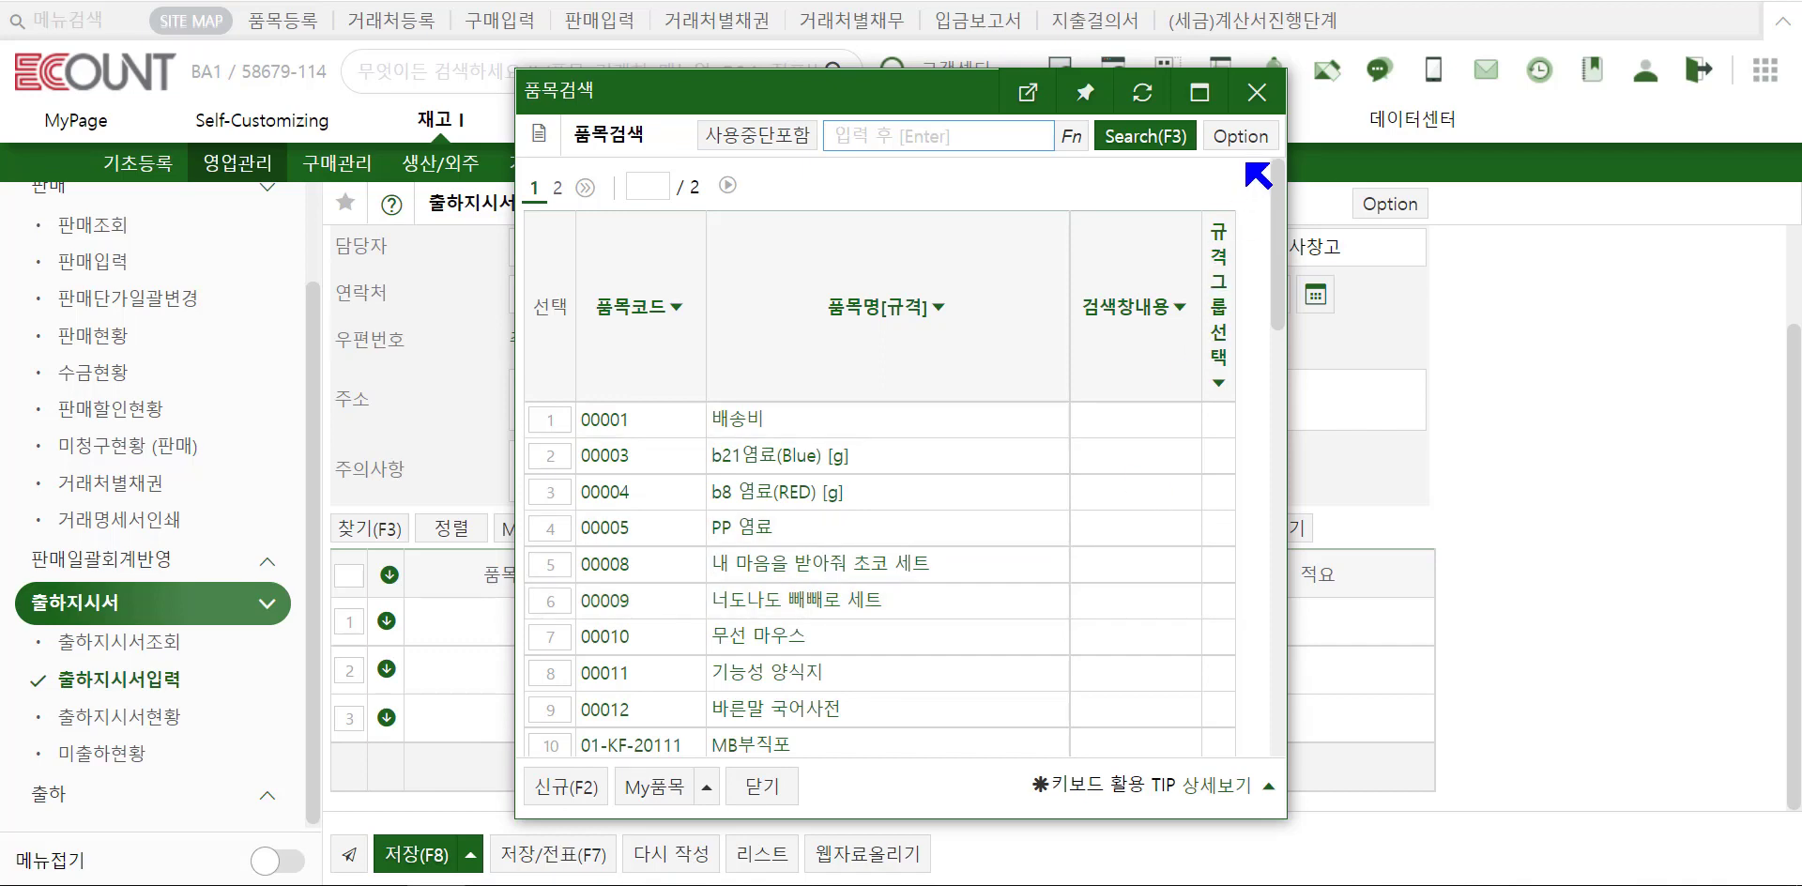
click(1246, 139)
mouse_move(1230, 217)
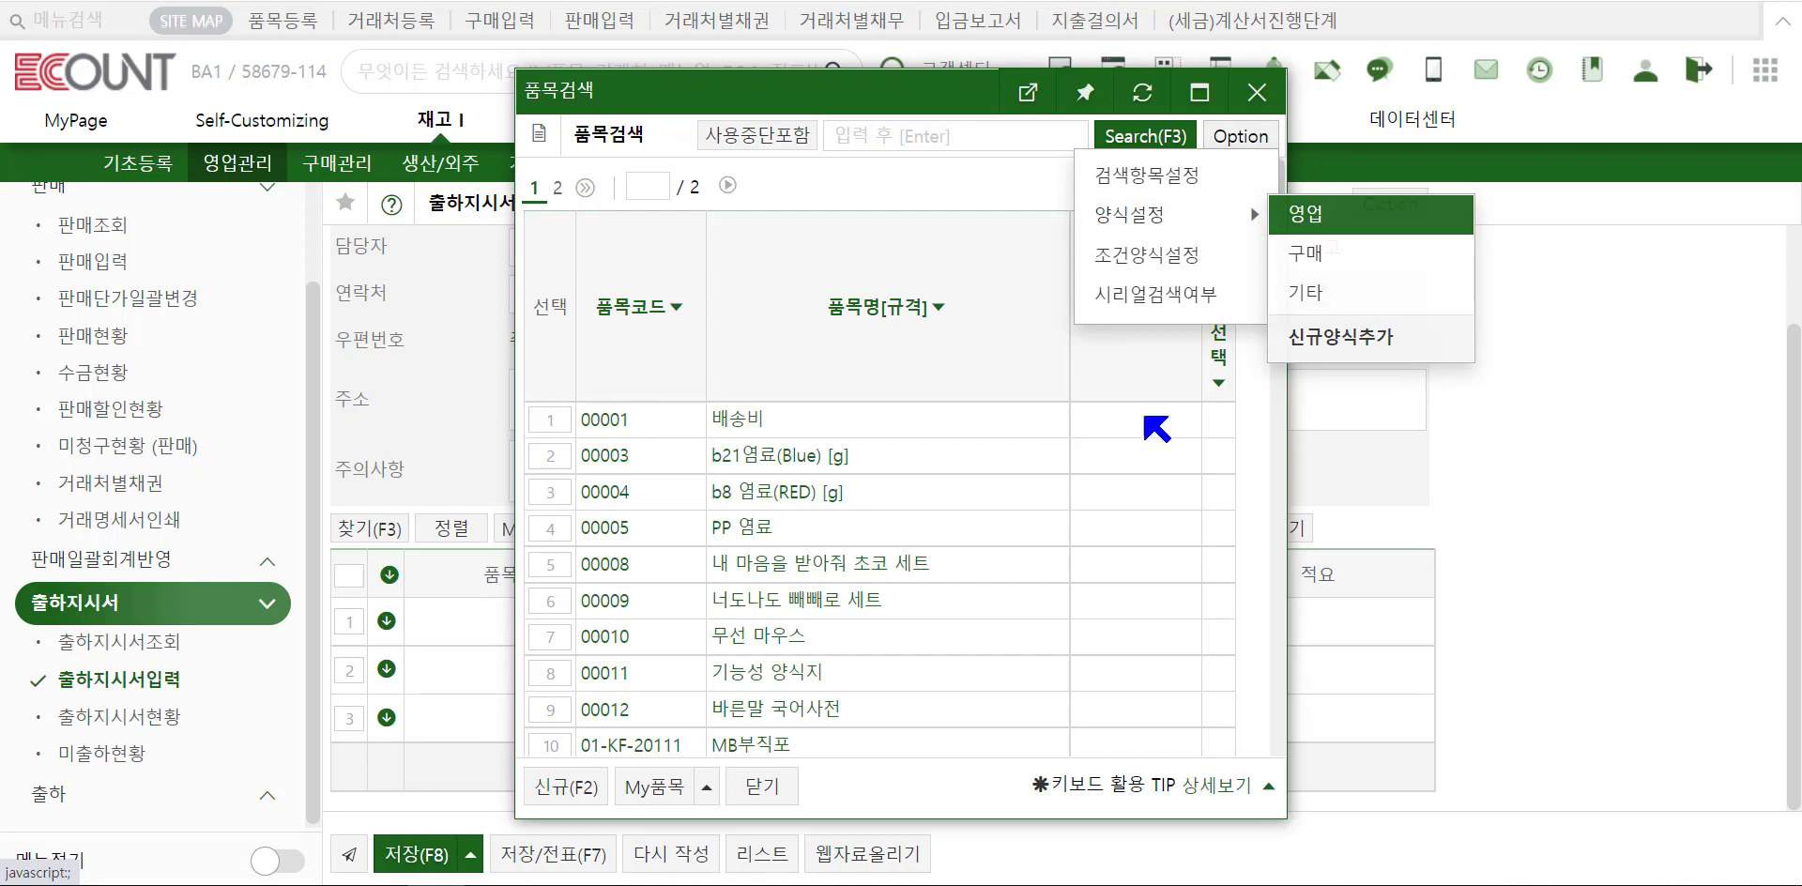
click(1208, 431)
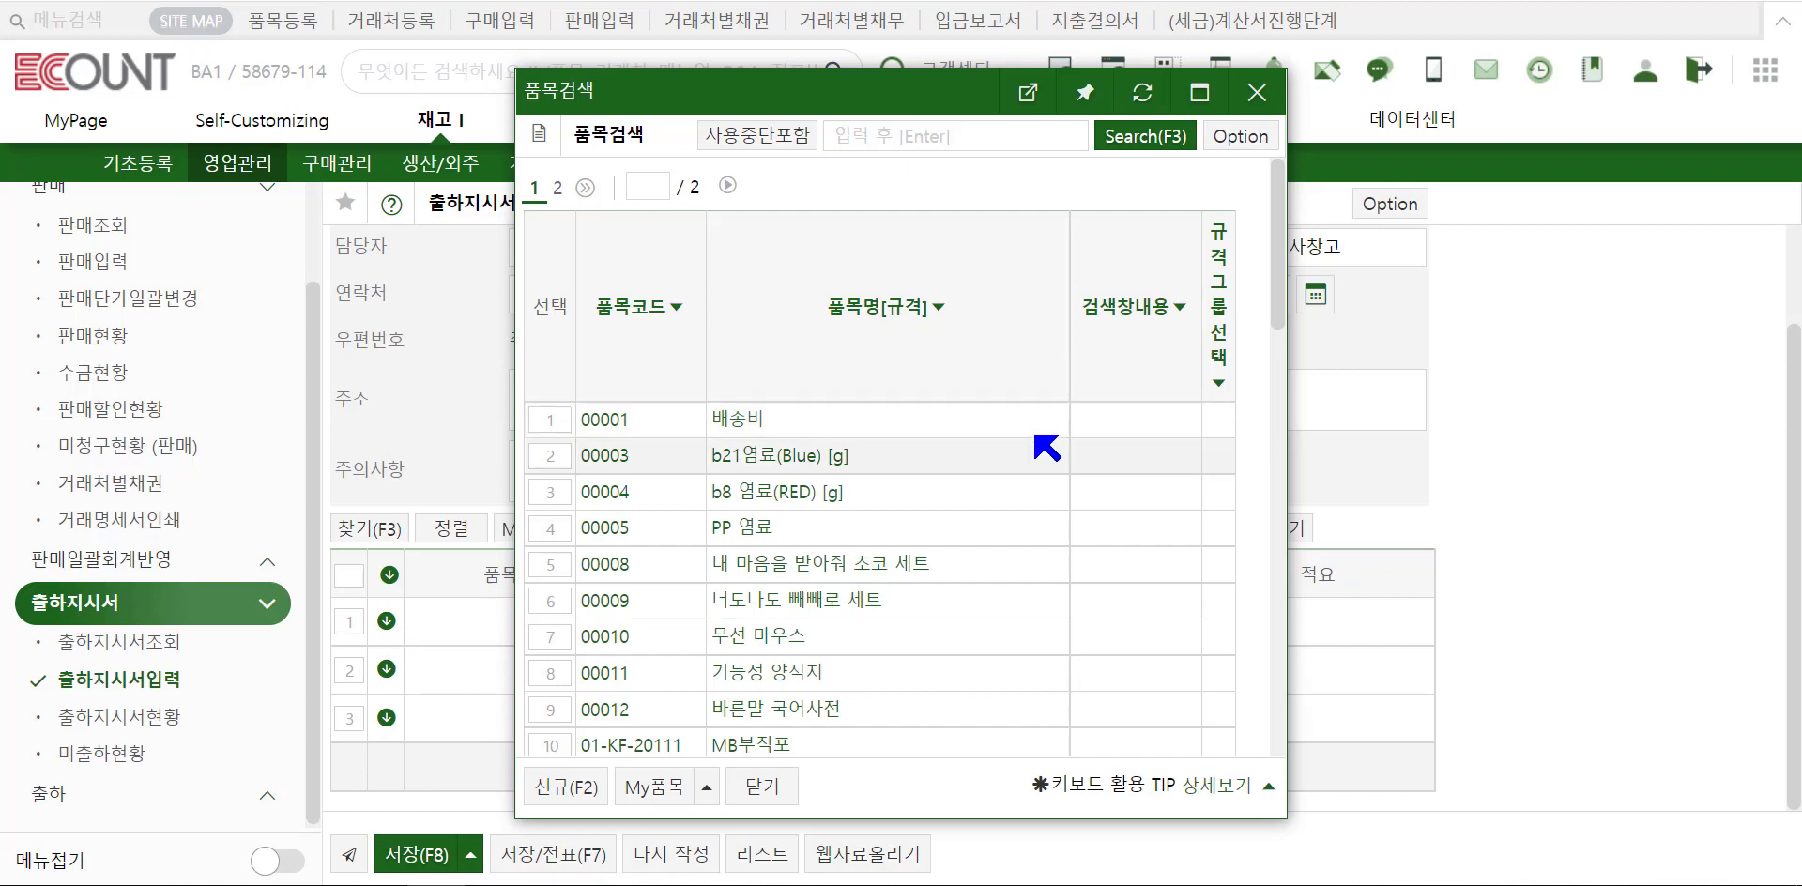
Step: Include discontinued items in the item search and add items 00003, 00004 and 00005 to the shipping order
click(759, 141)
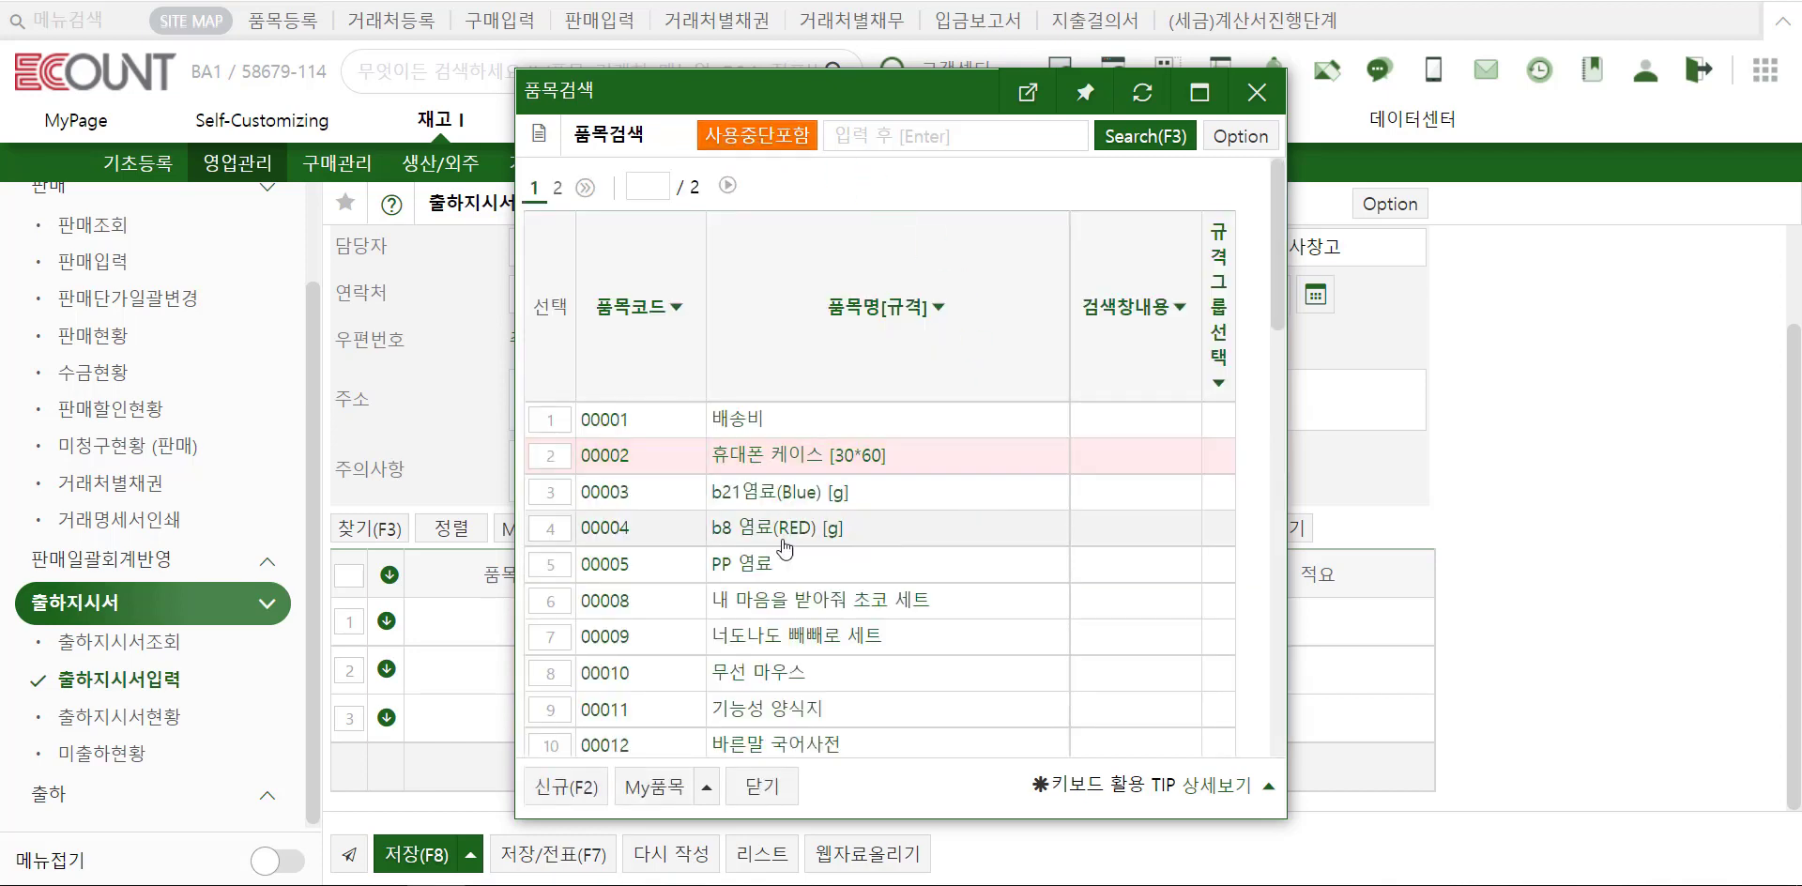
click(550, 491)
click(550, 528)
click(551, 567)
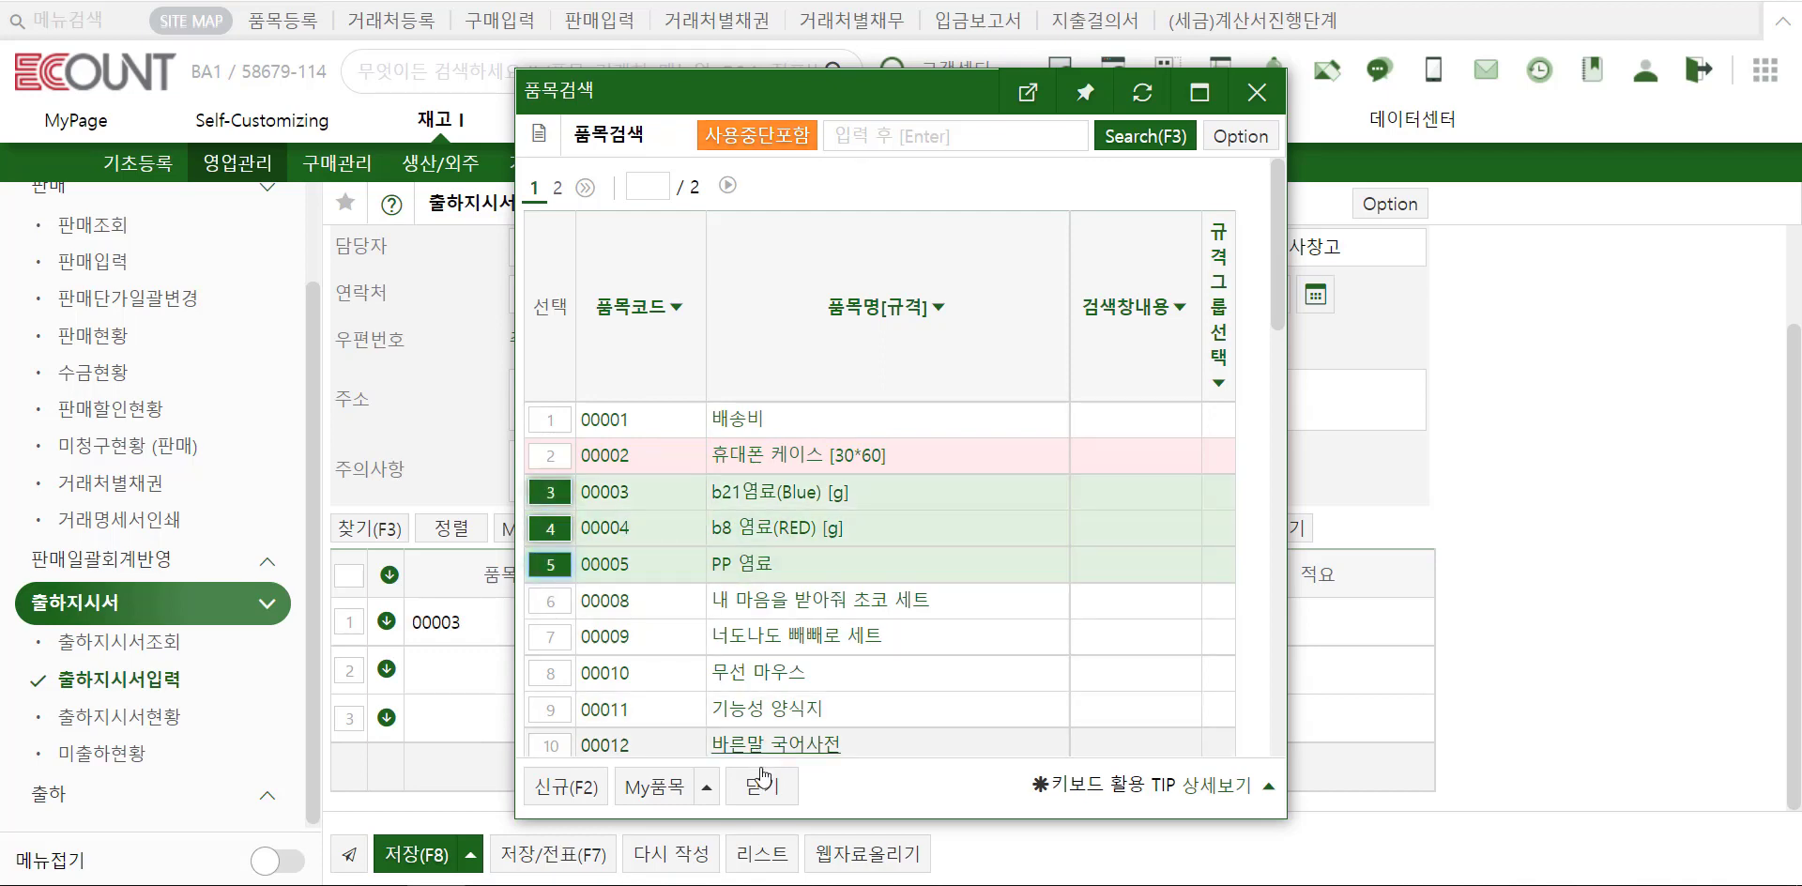
click(761, 786)
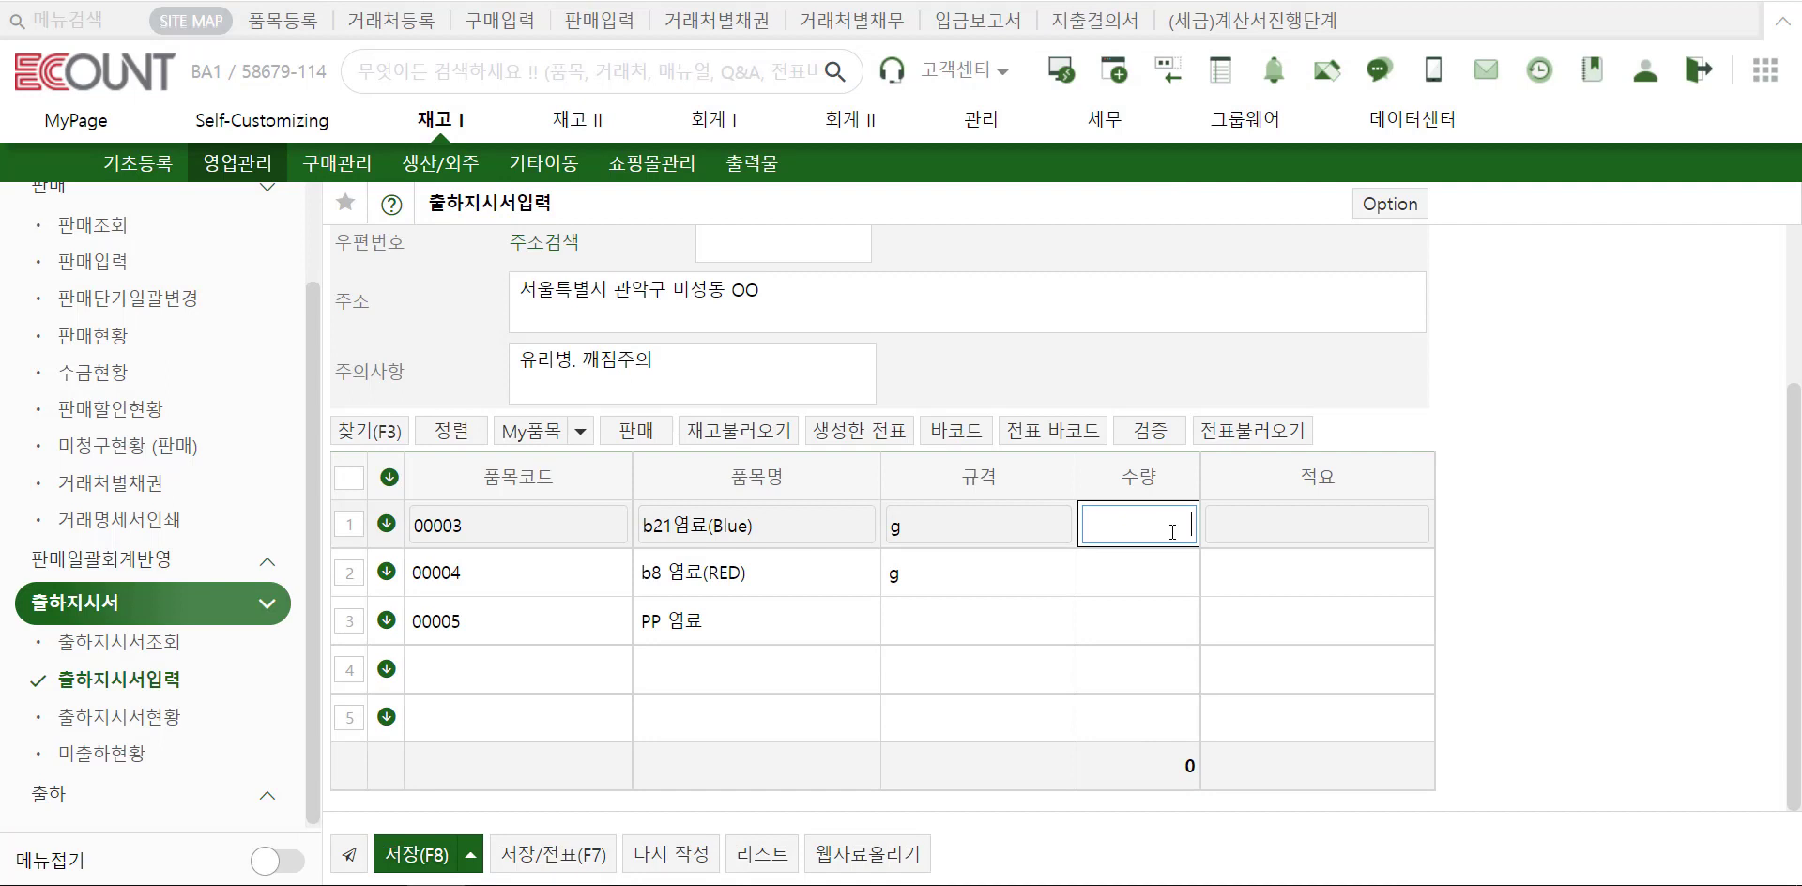
Step: Turn on 바코드 entry for the item lines and activate the 품목코드 cell of line 4
click(939, 430)
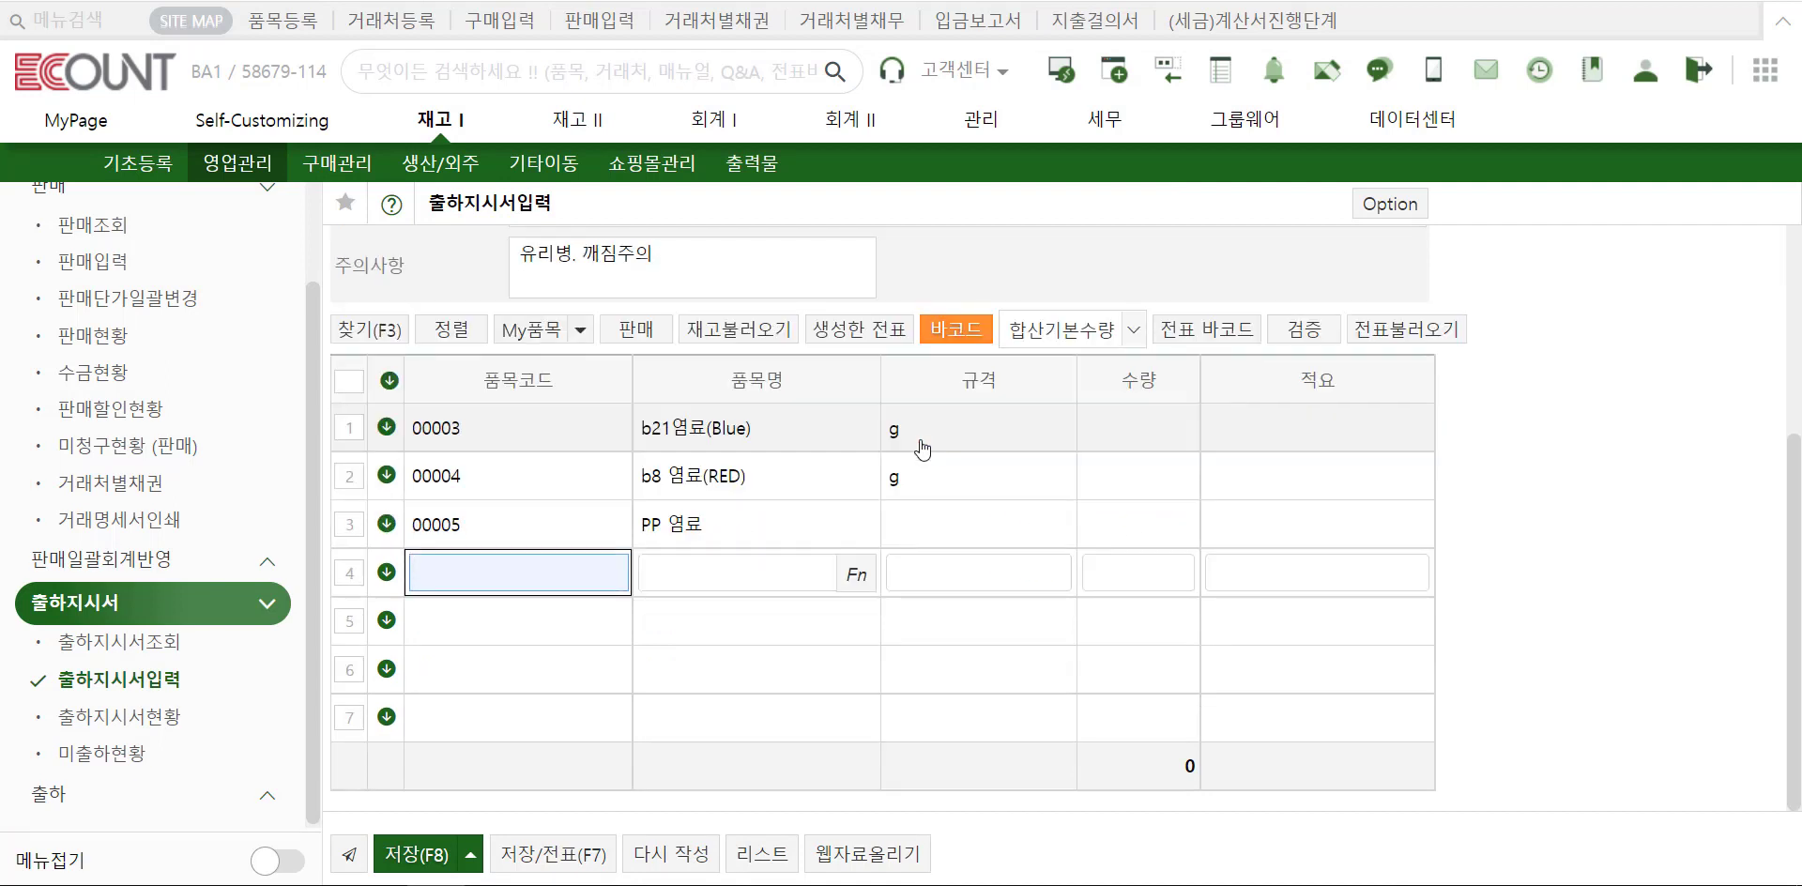
click(599, 571)
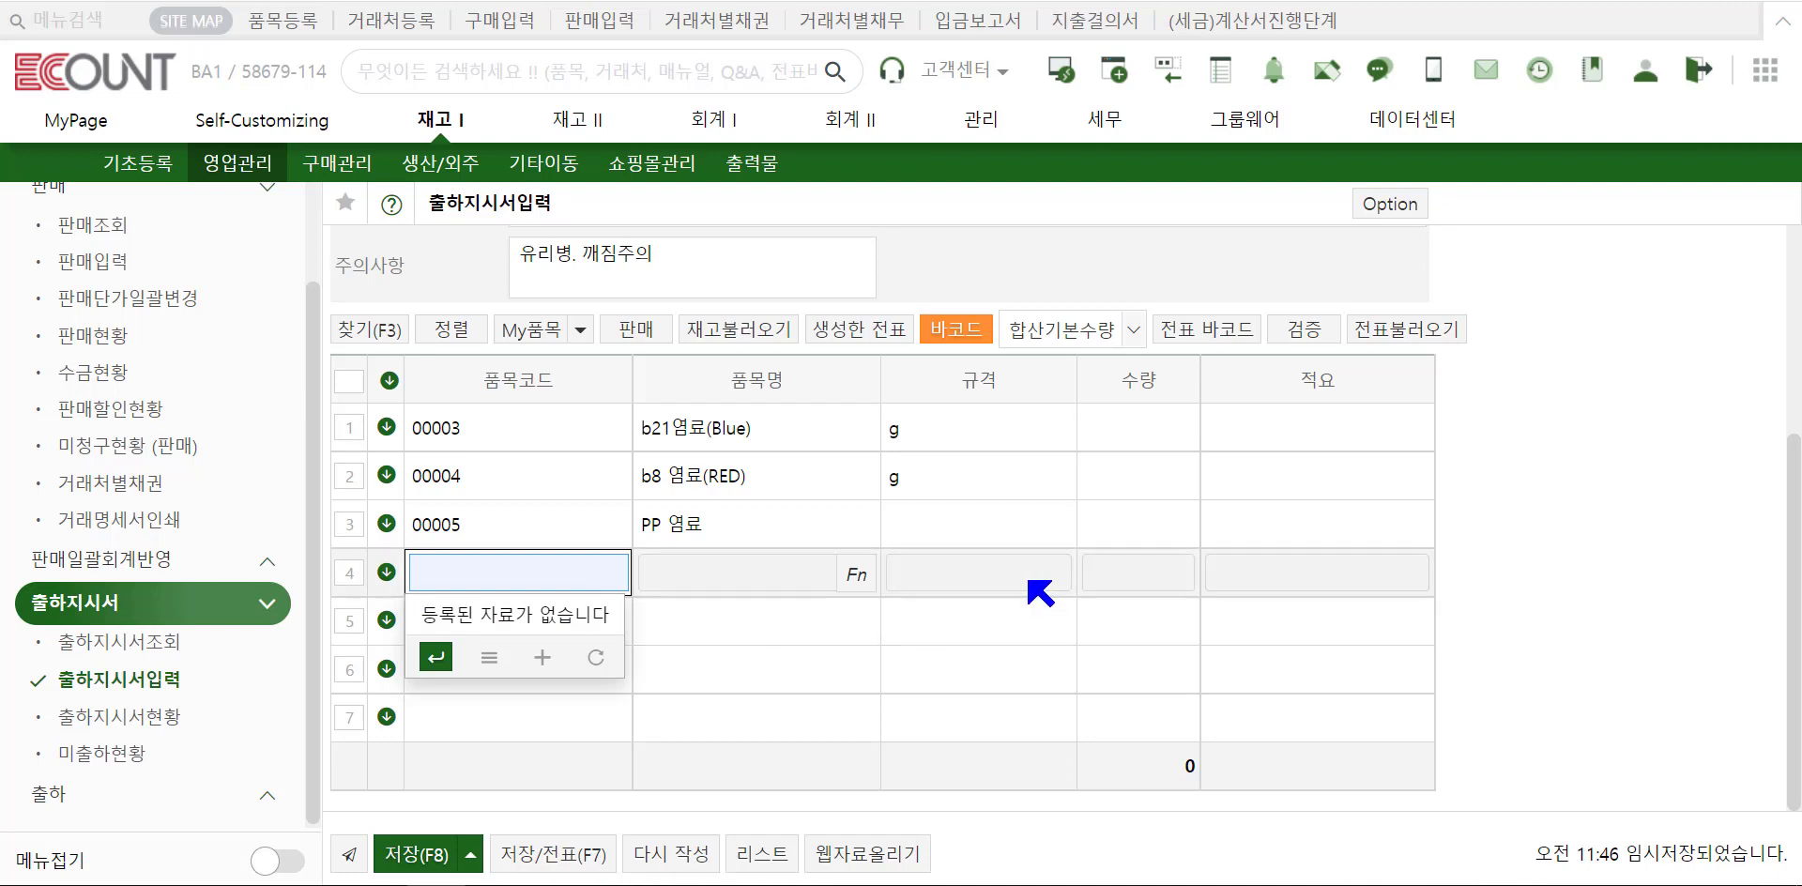
Step: Load the total and warehouse stock quantities for the listed items with 재고불러오기
scroll(1040, 591, up, 1)
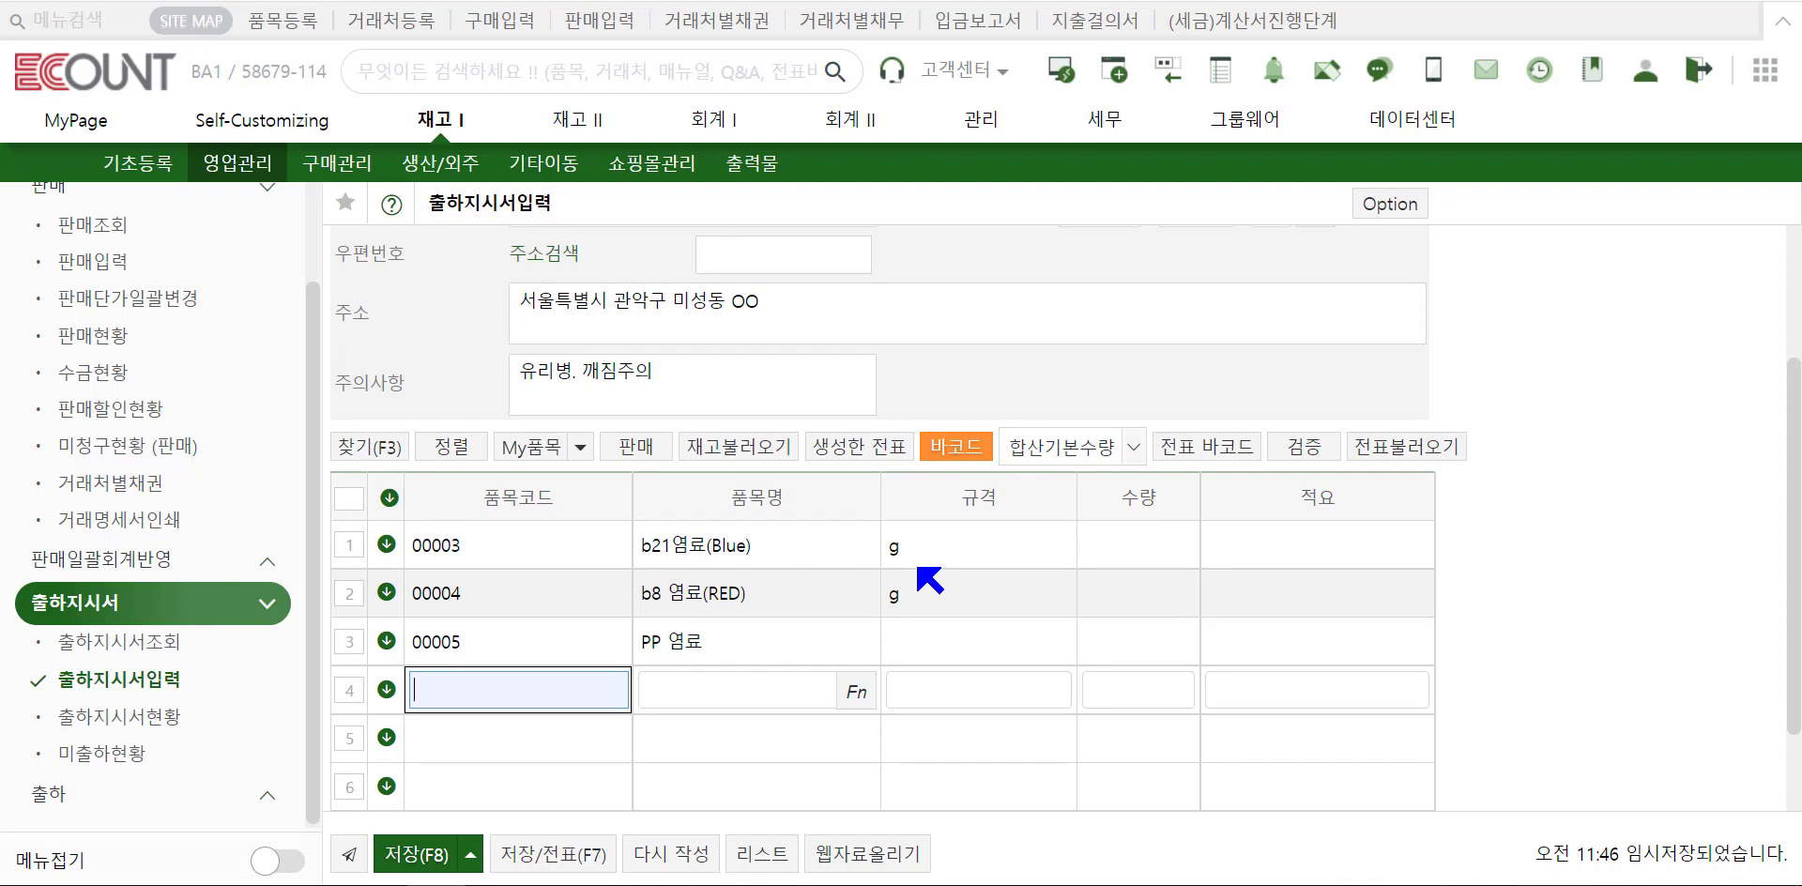
click(775, 455)
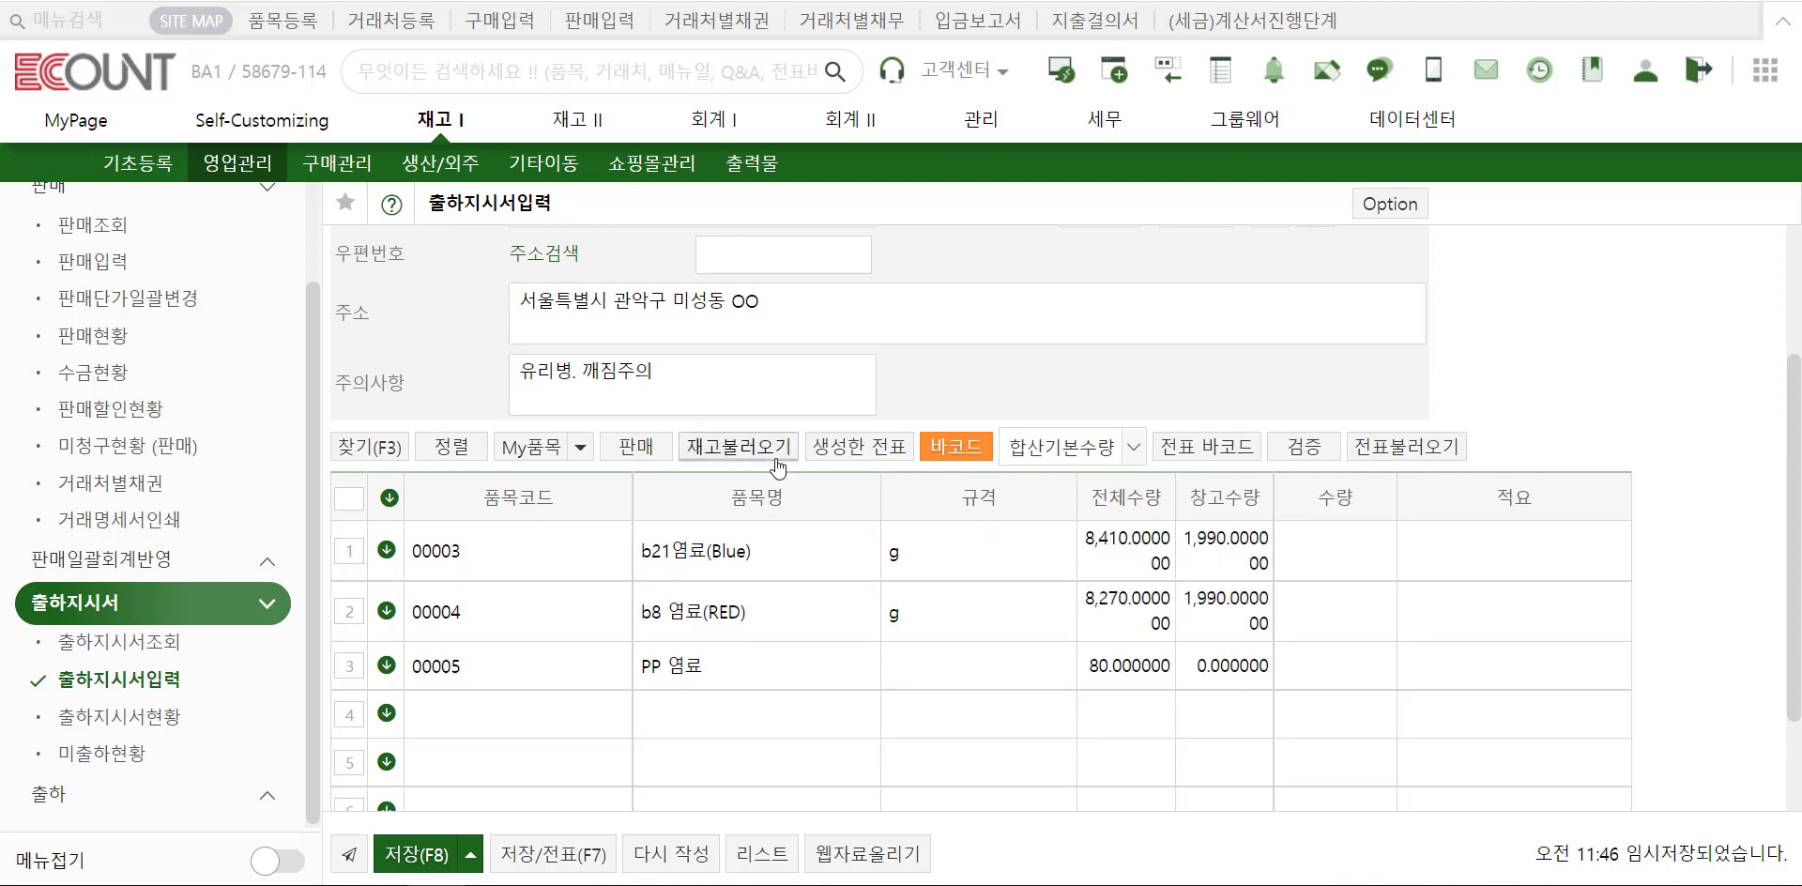
scroll(775, 462, up, 1)
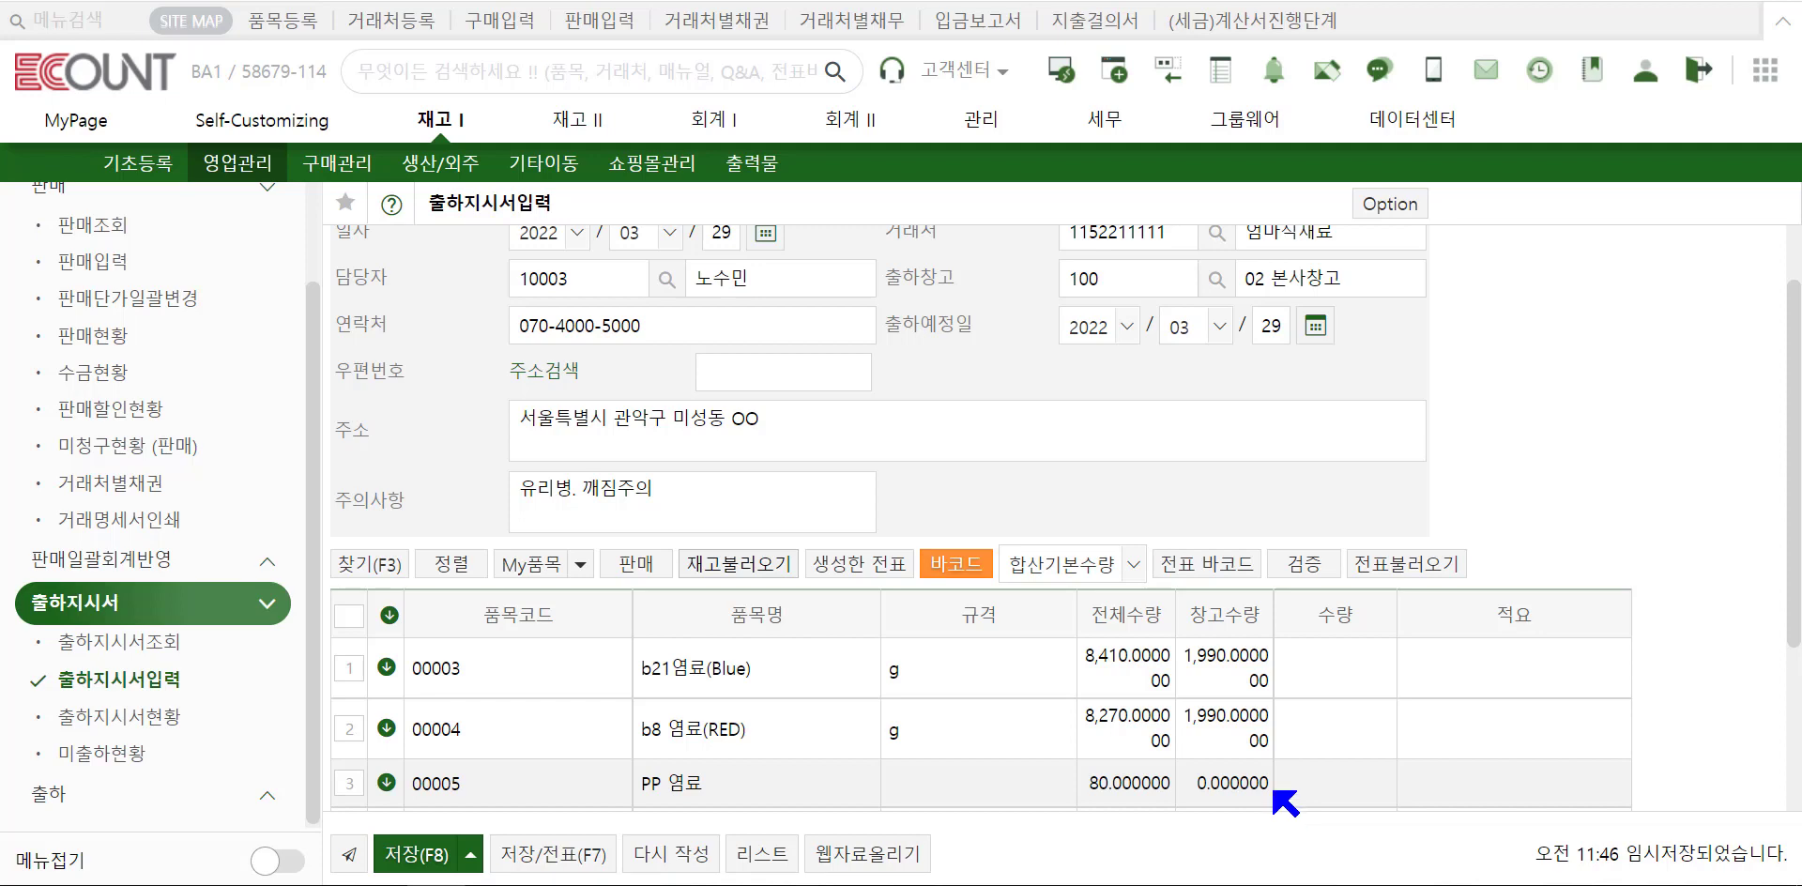
Step: Load all lines of the first listed 2022/03/25 sale for 엄마식재료 into the shipping order
click(642, 566)
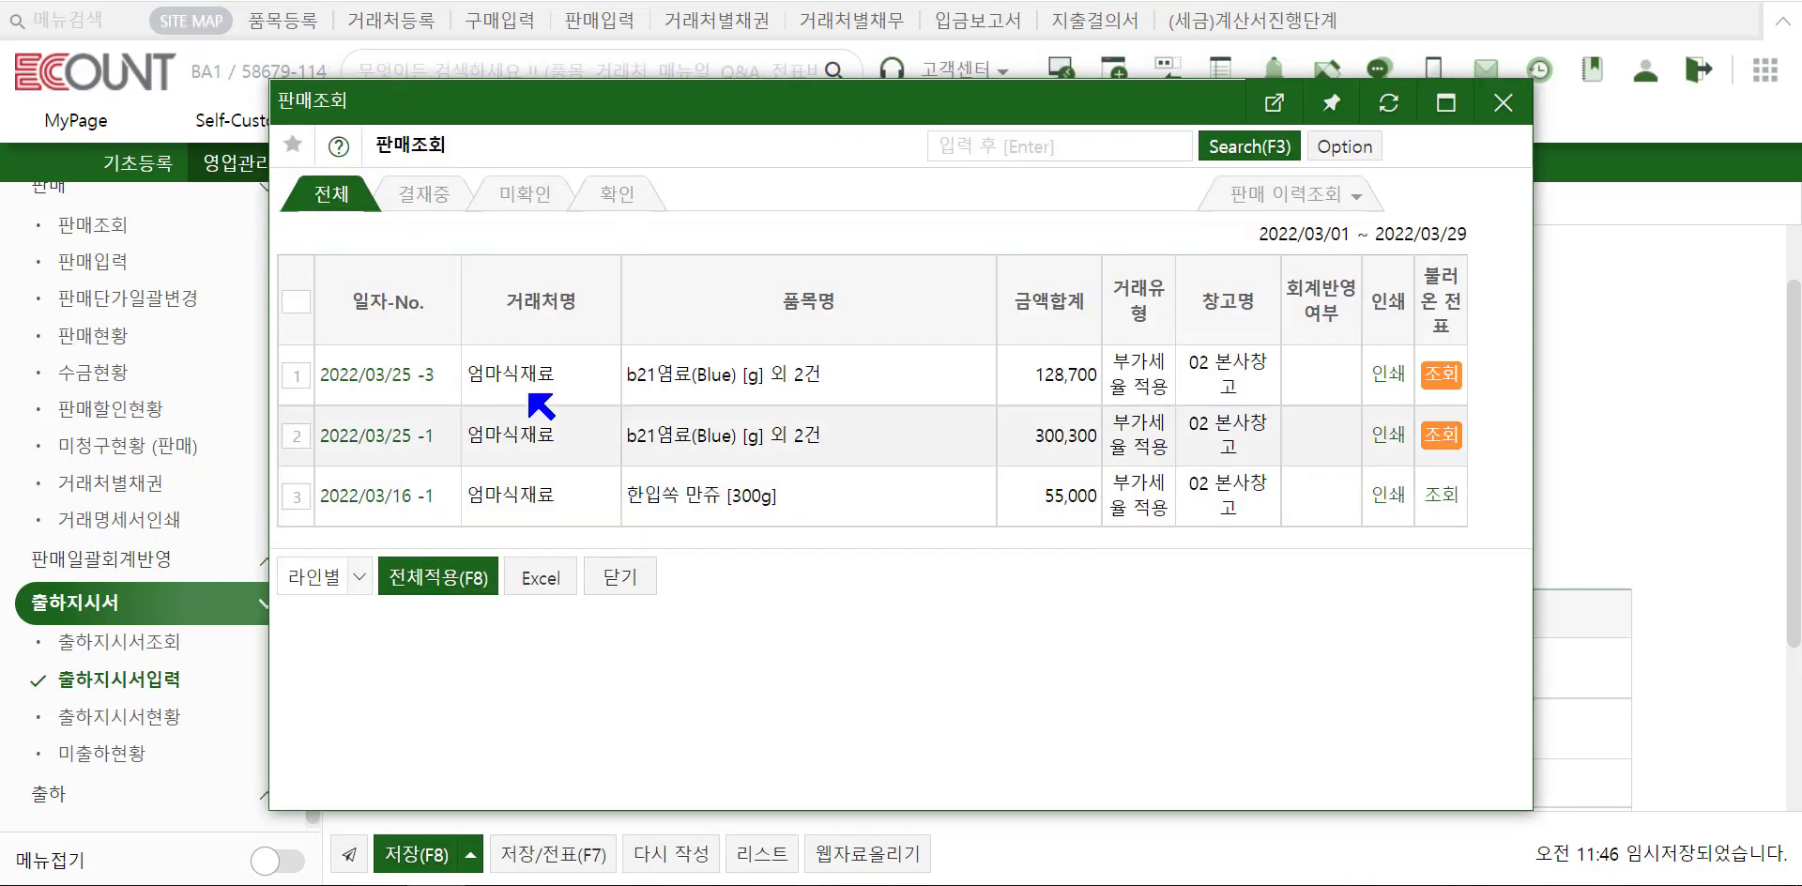
click(297, 375)
click(467, 572)
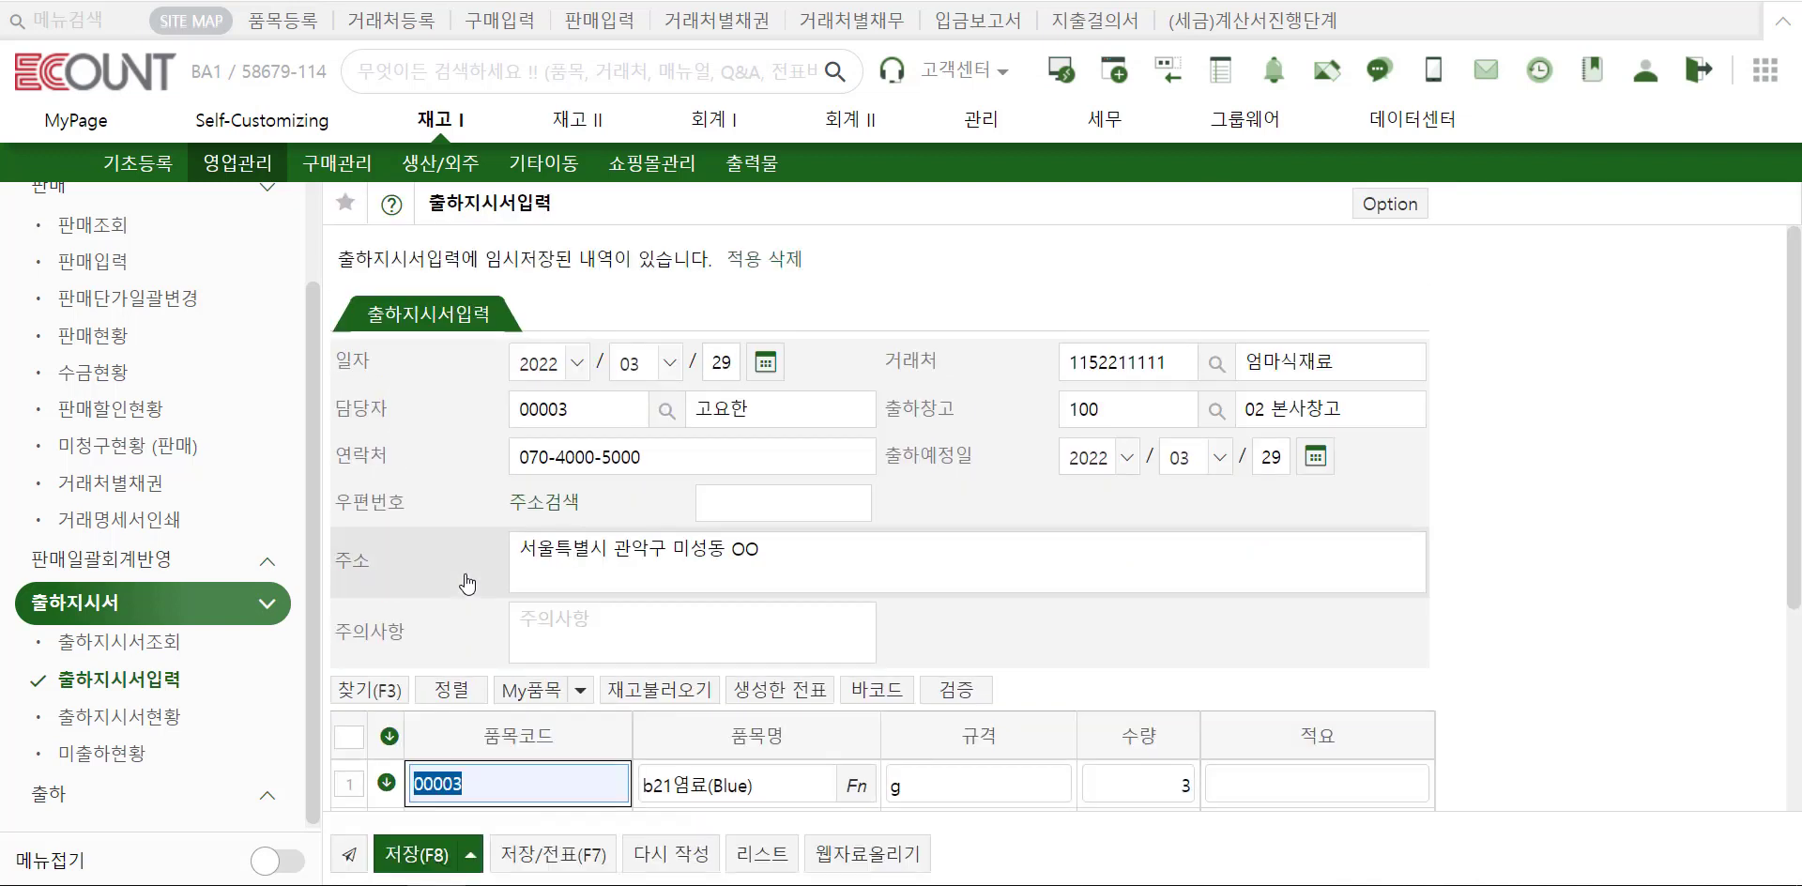
scroll(1071, 688, down, 1)
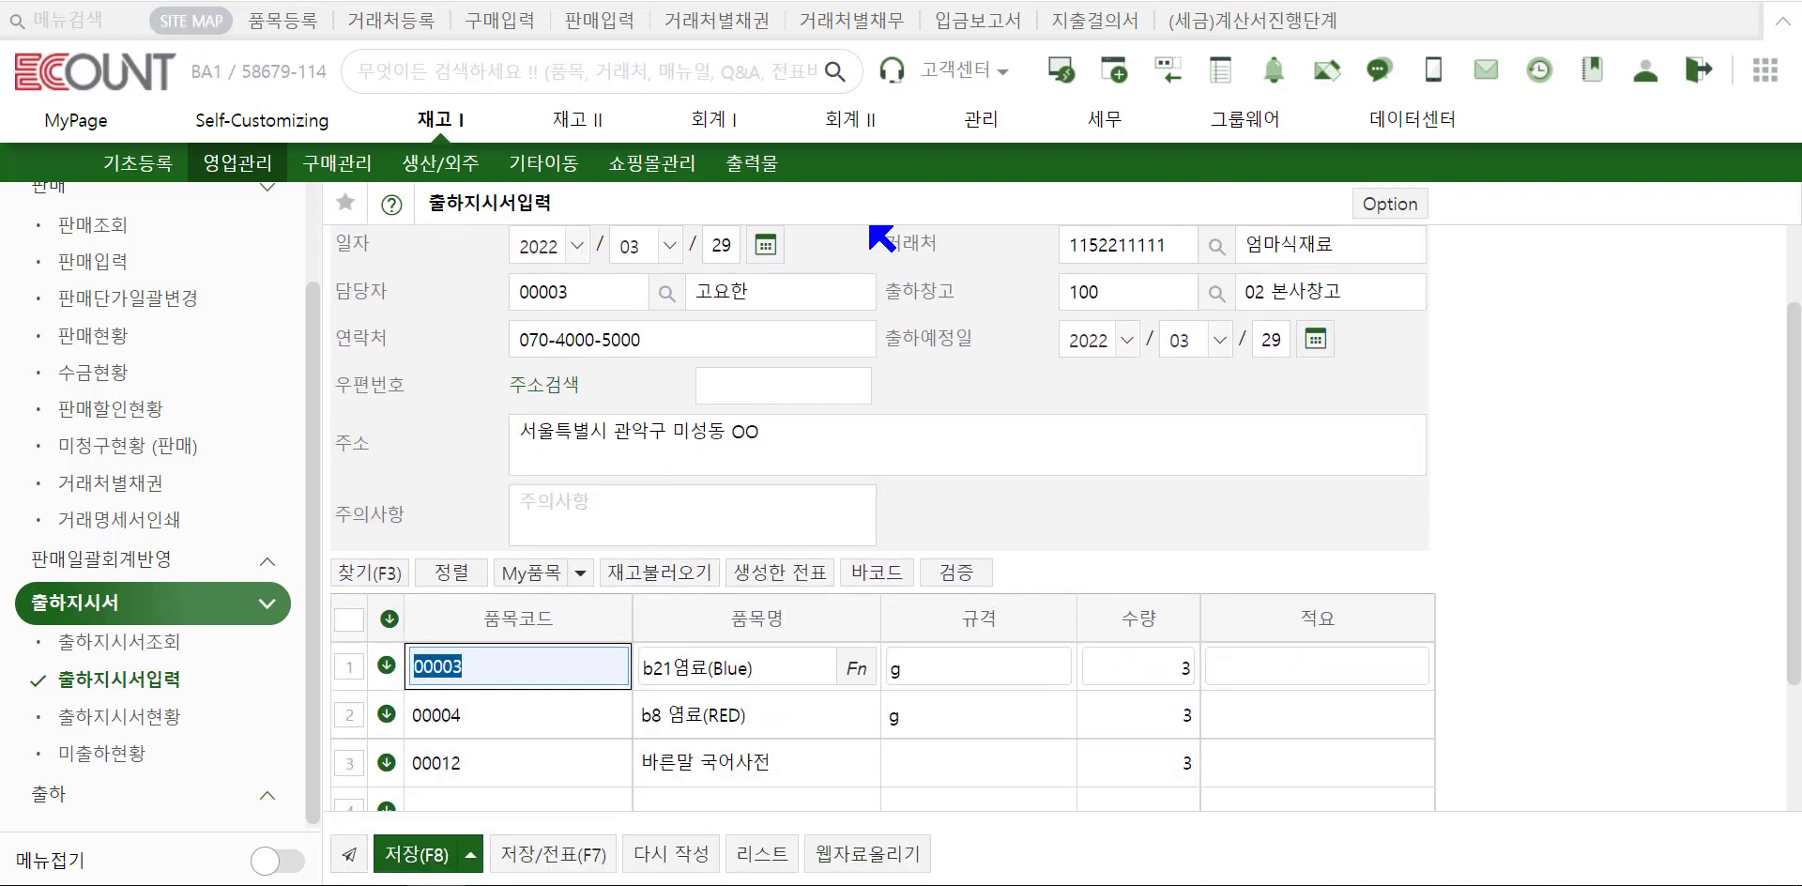
Step: Save the shipping order, view its 출하지시서 printout and close it
click(442, 855)
click(566, 857)
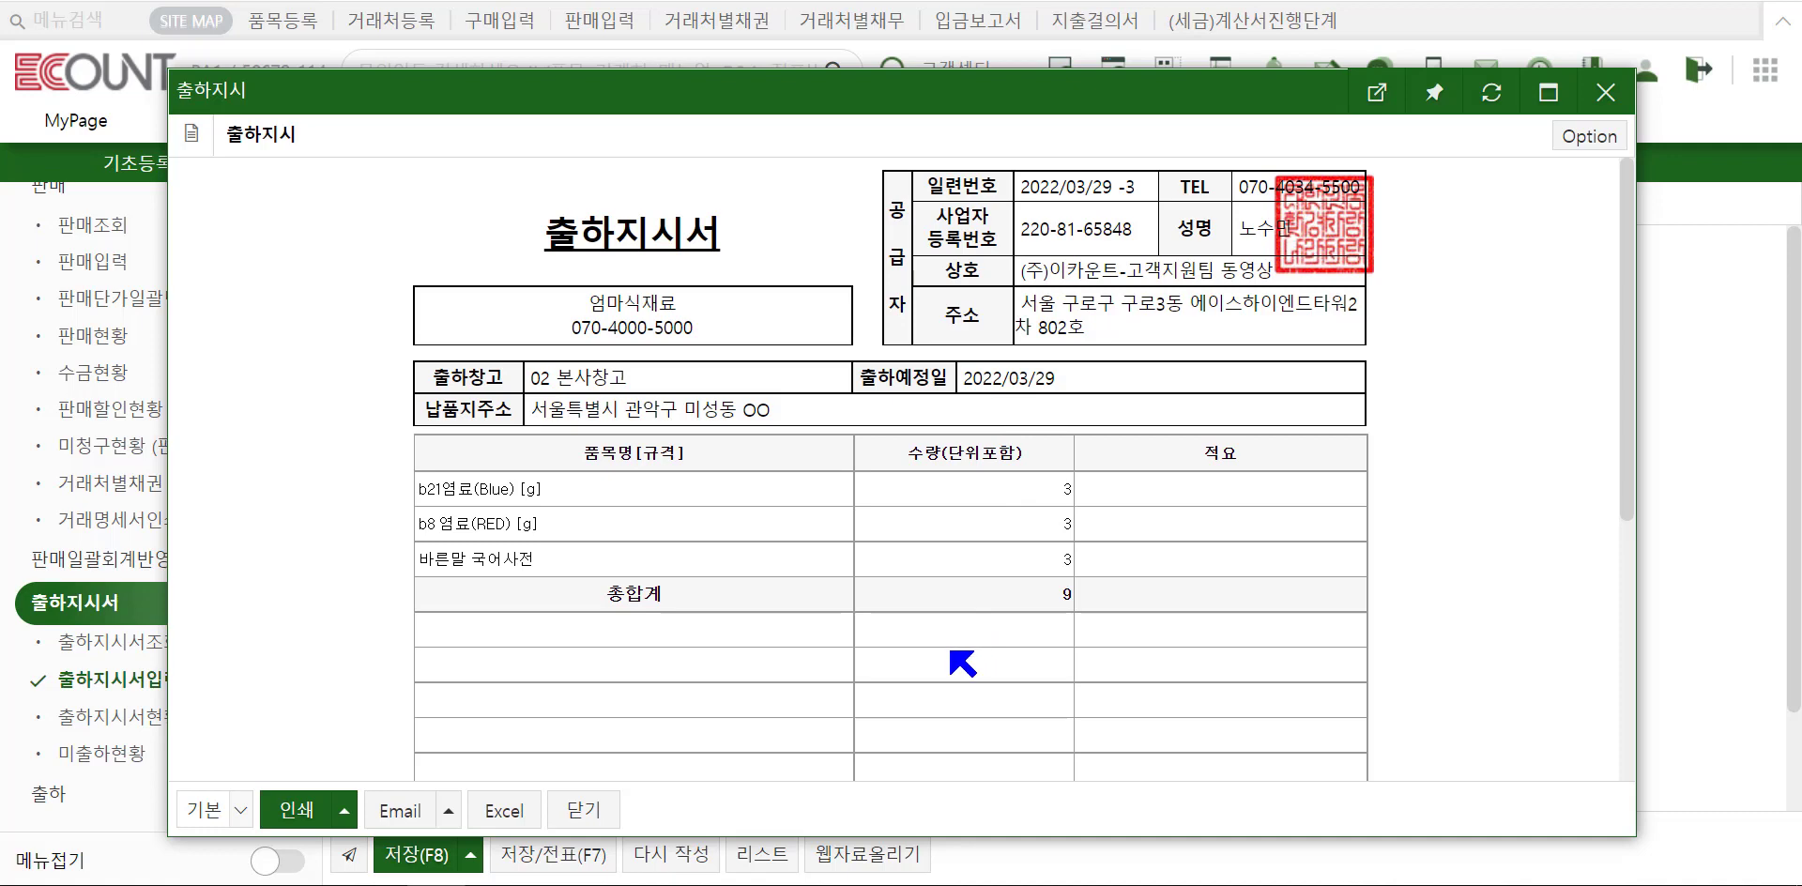
click(591, 811)
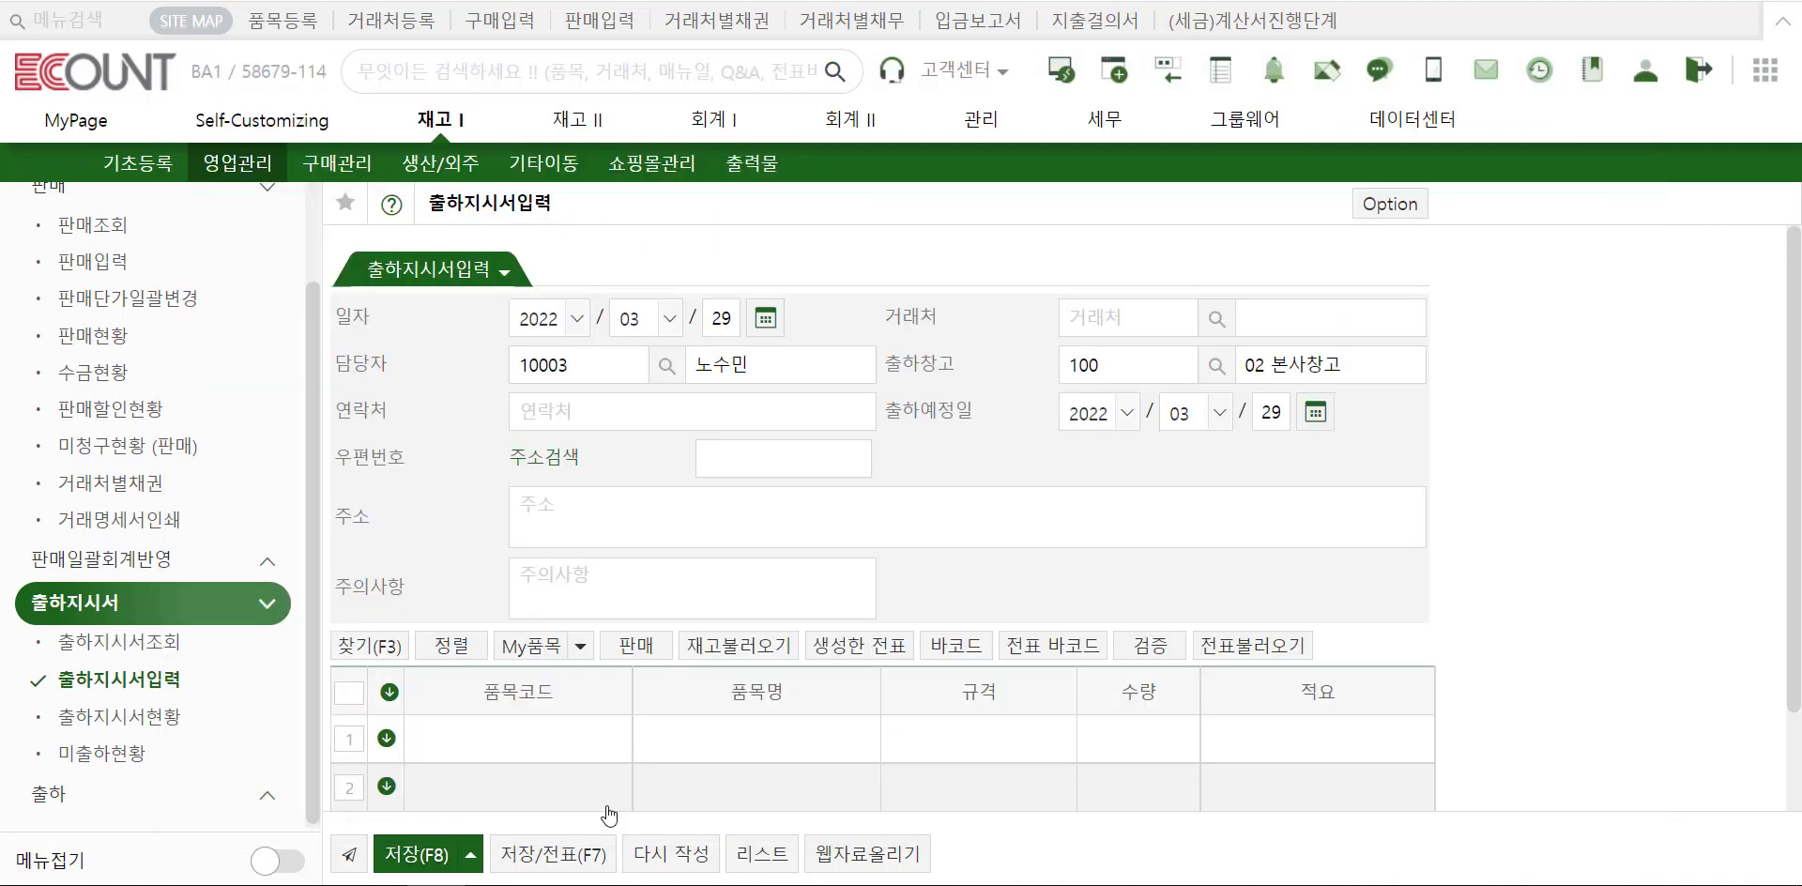
Step: Open the first order's printout from 출하지시서조회 and add a print form named 업무 보고용 copied from **기본**
click(180, 648)
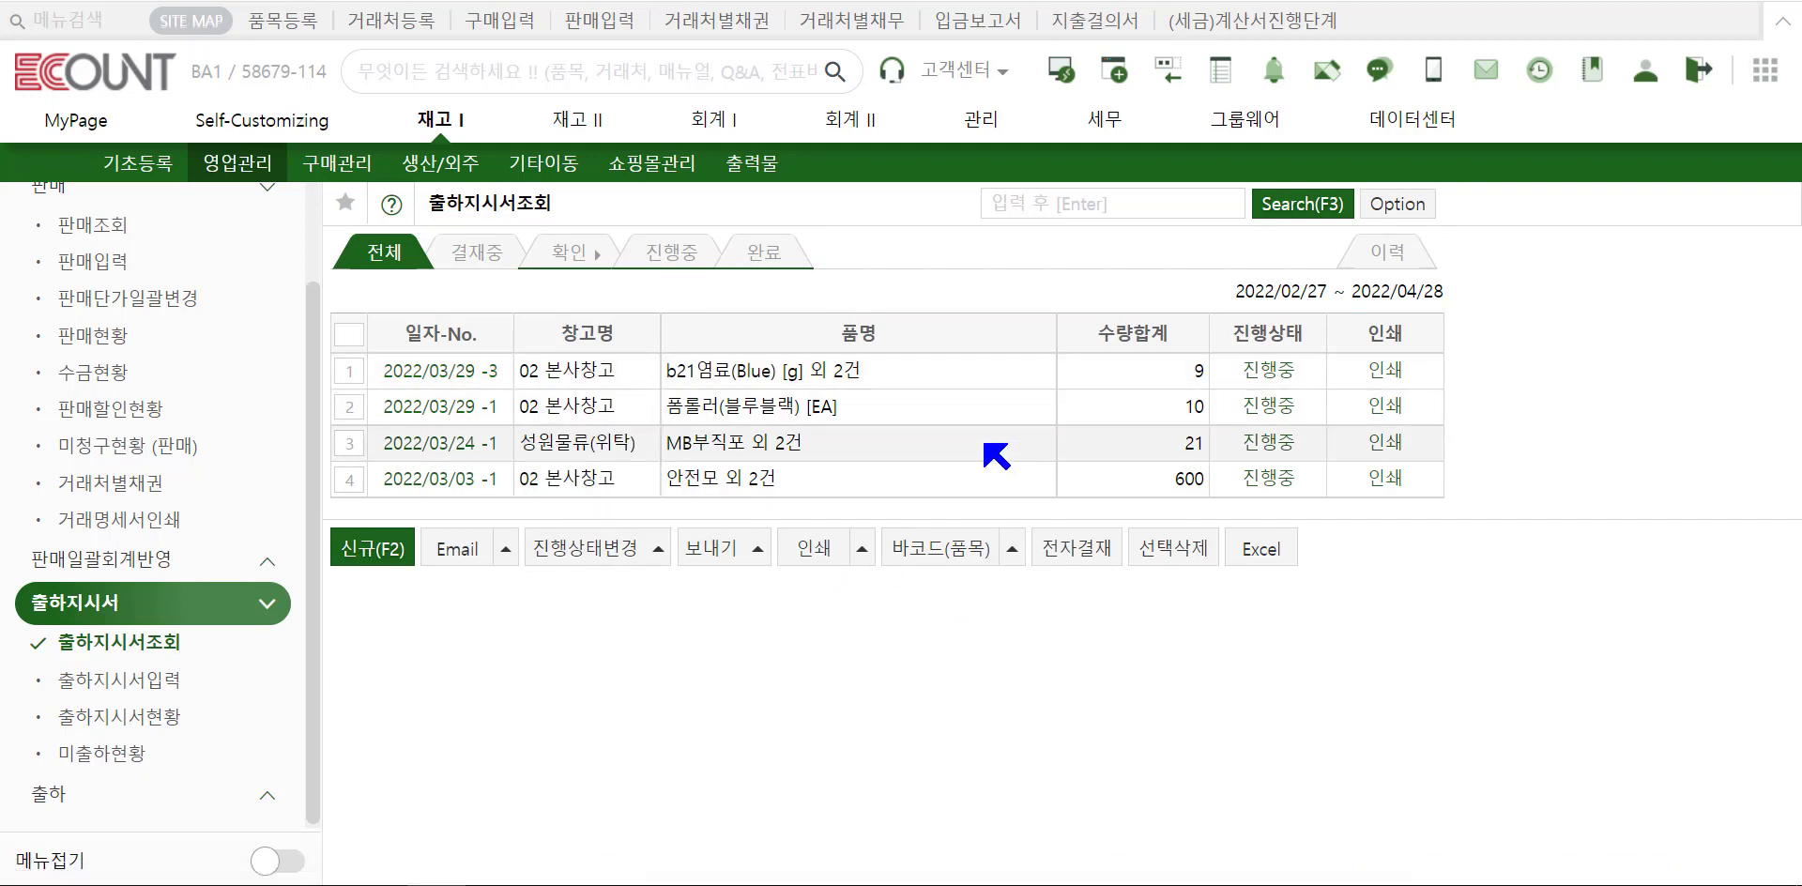
click(1379, 376)
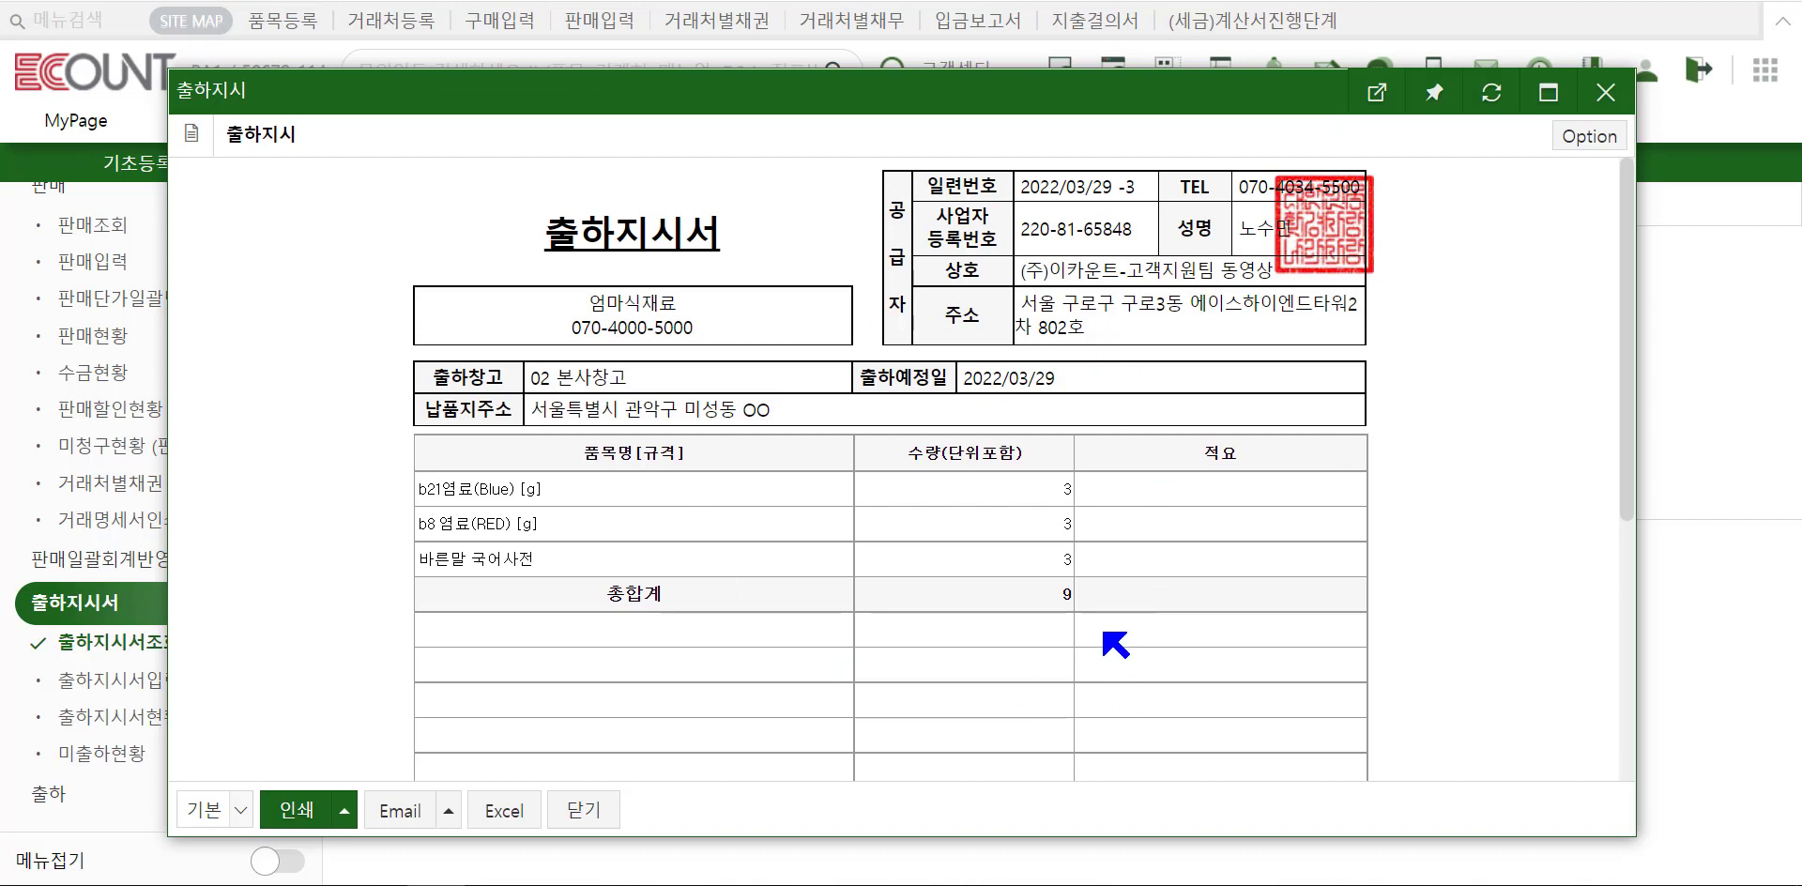
click(1587, 136)
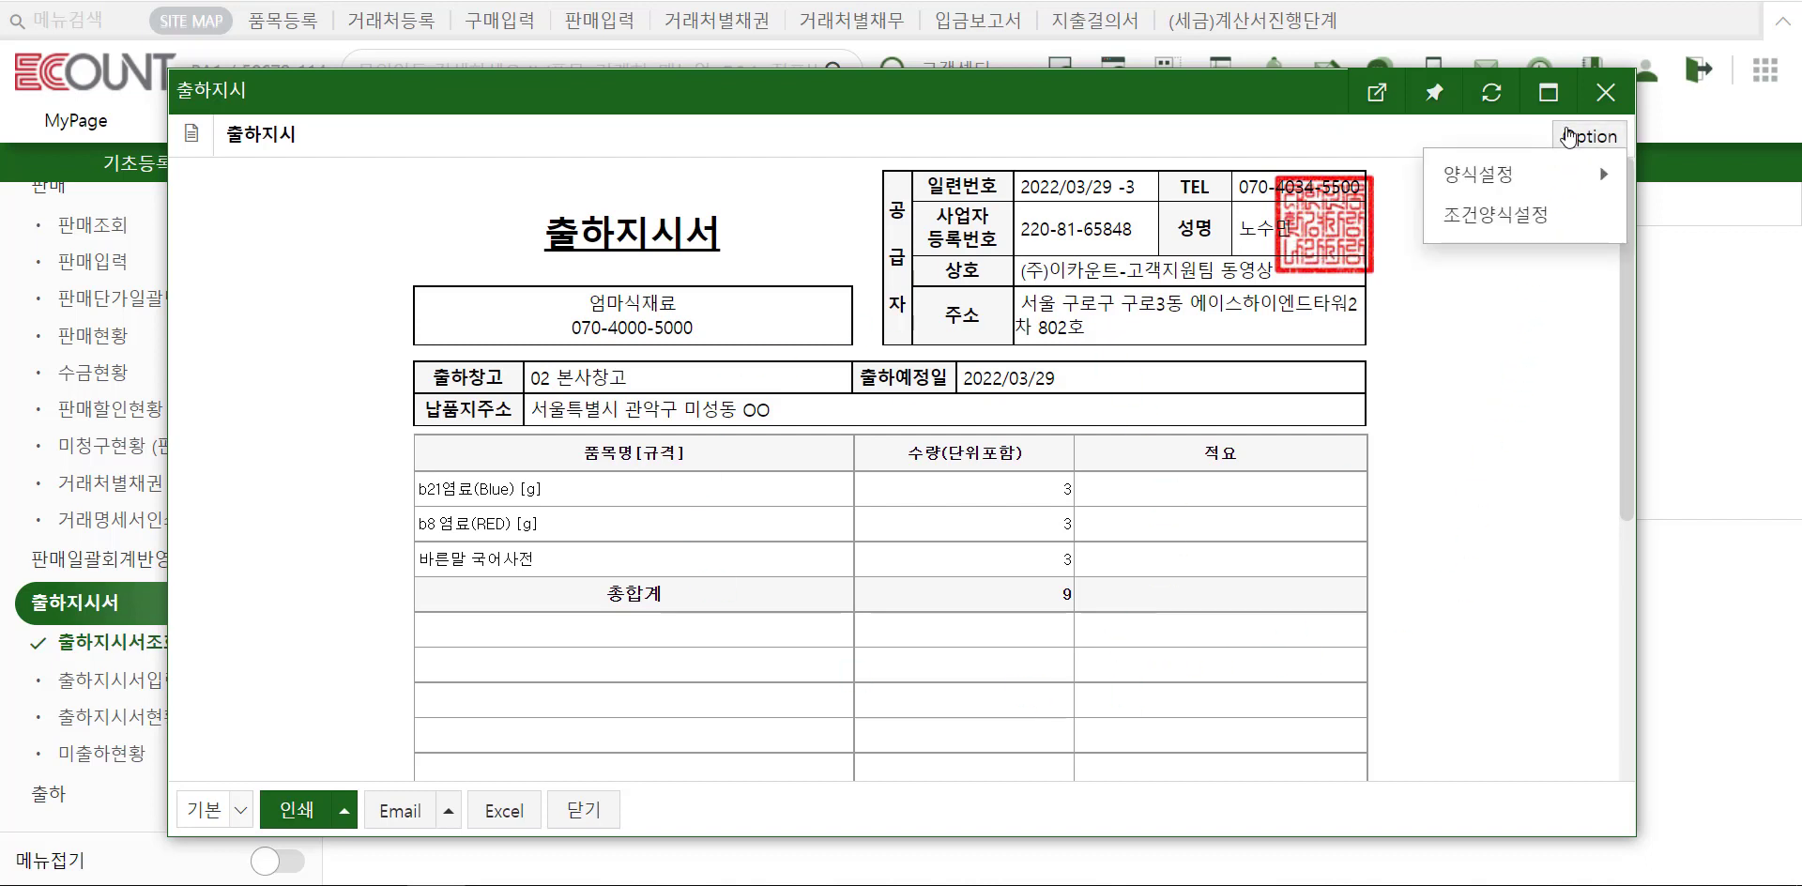
mouse_move(1568, 178)
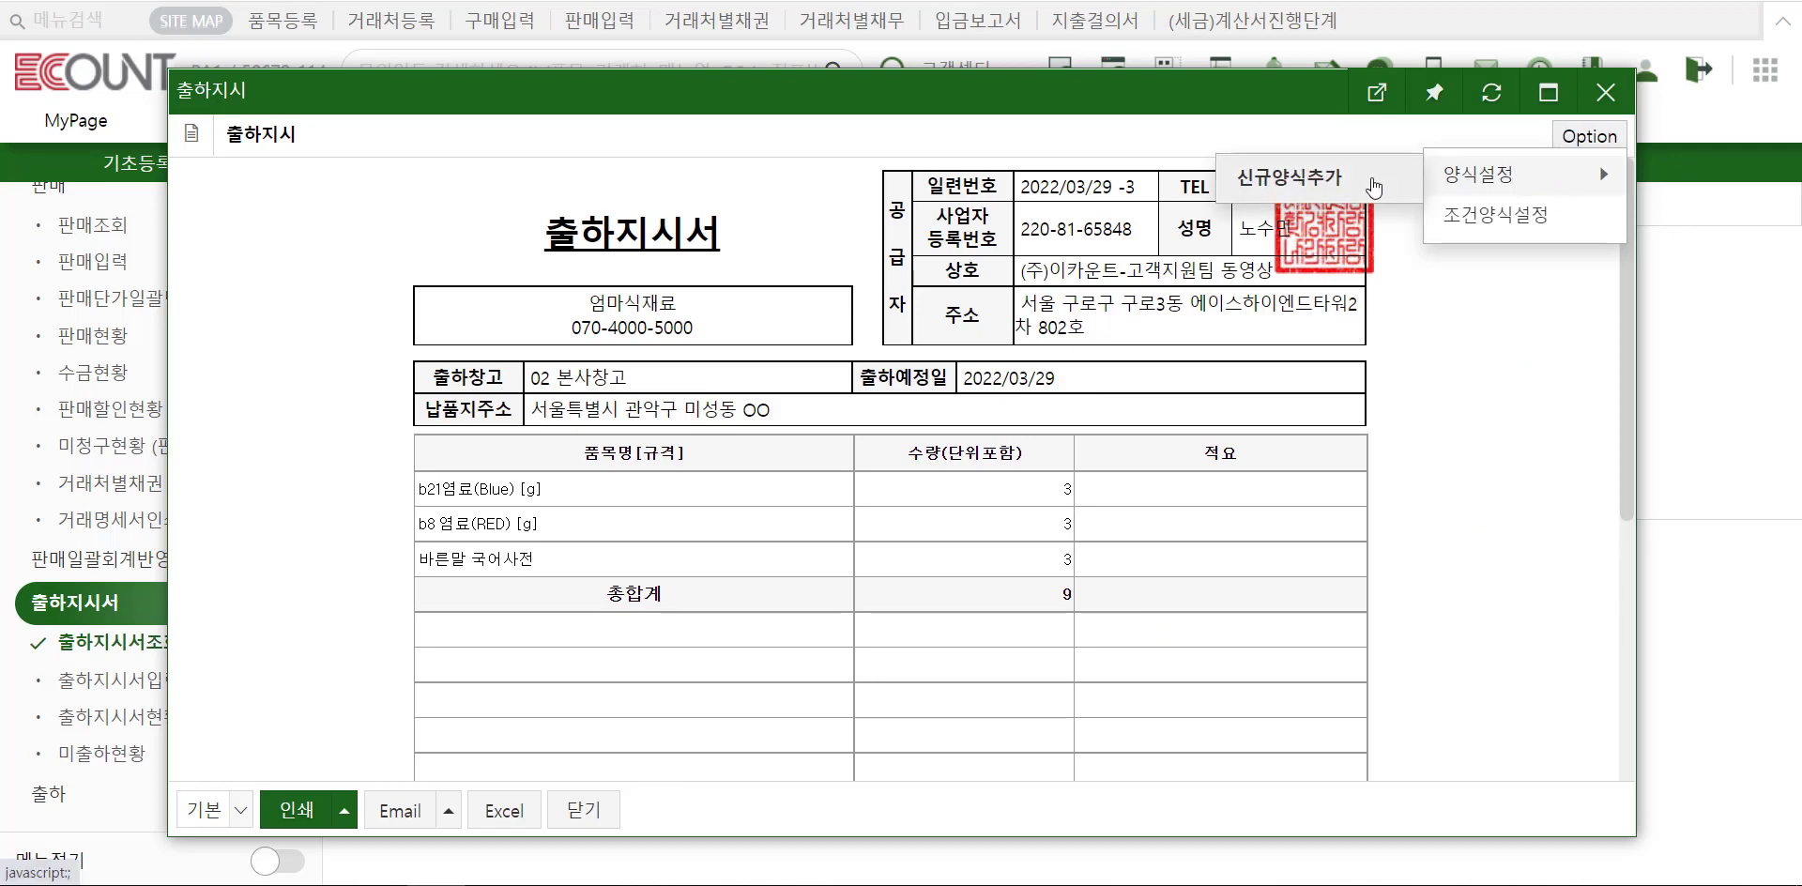
click(1372, 188)
text(업무 보고용)
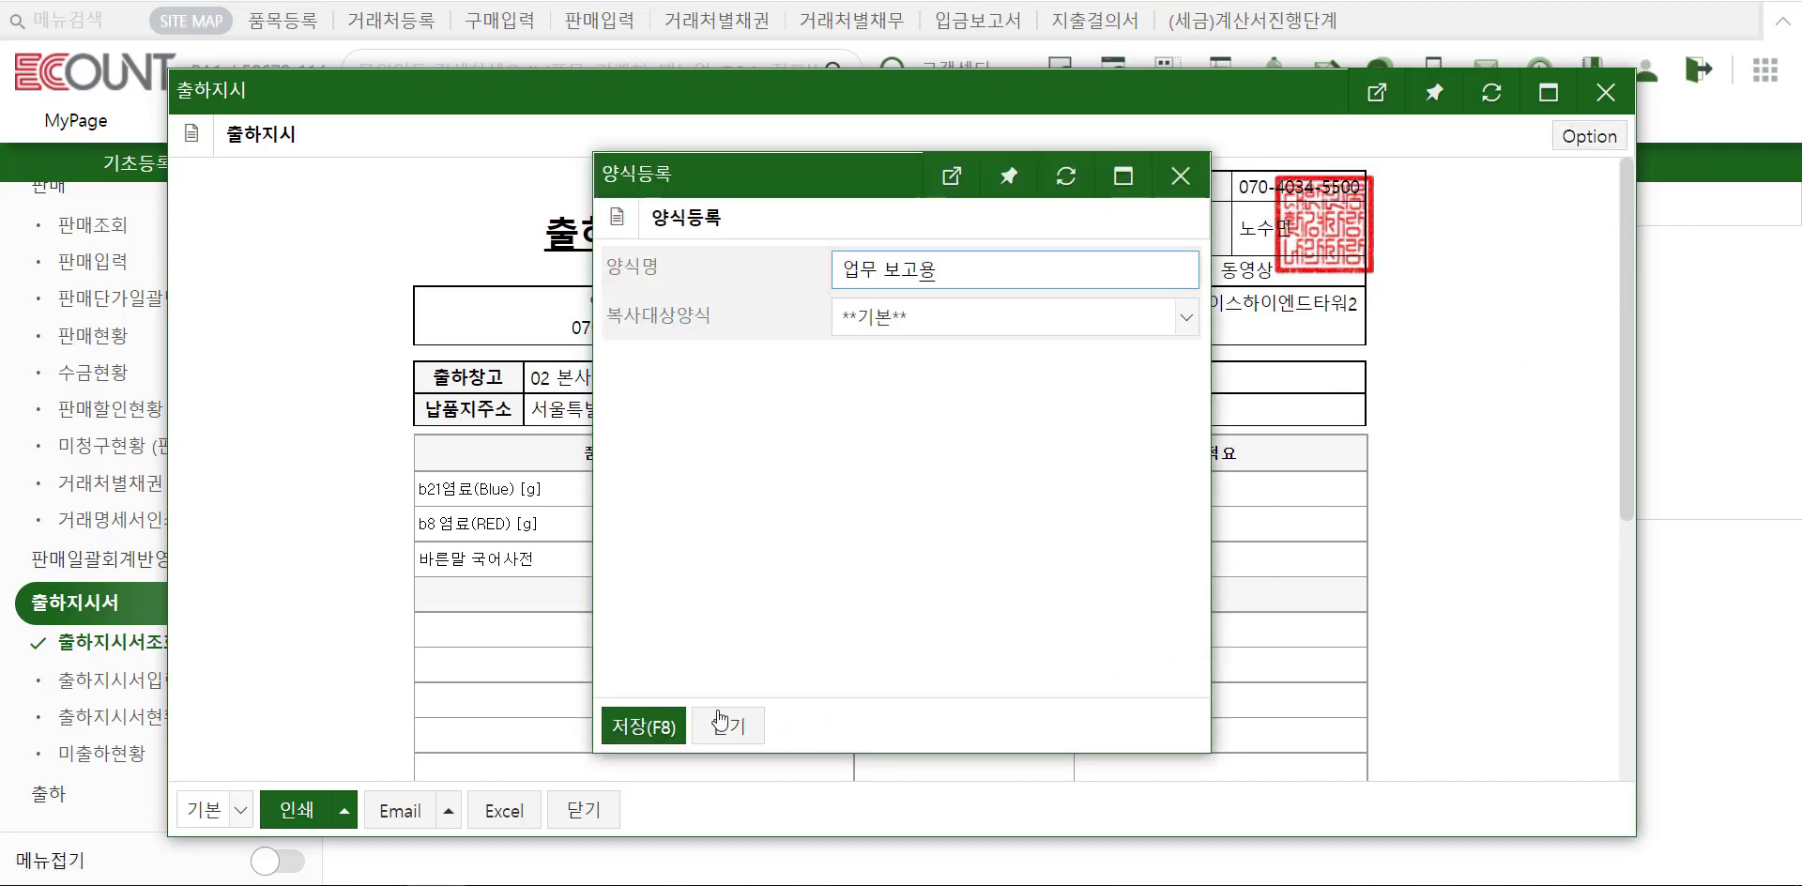
click(650, 726)
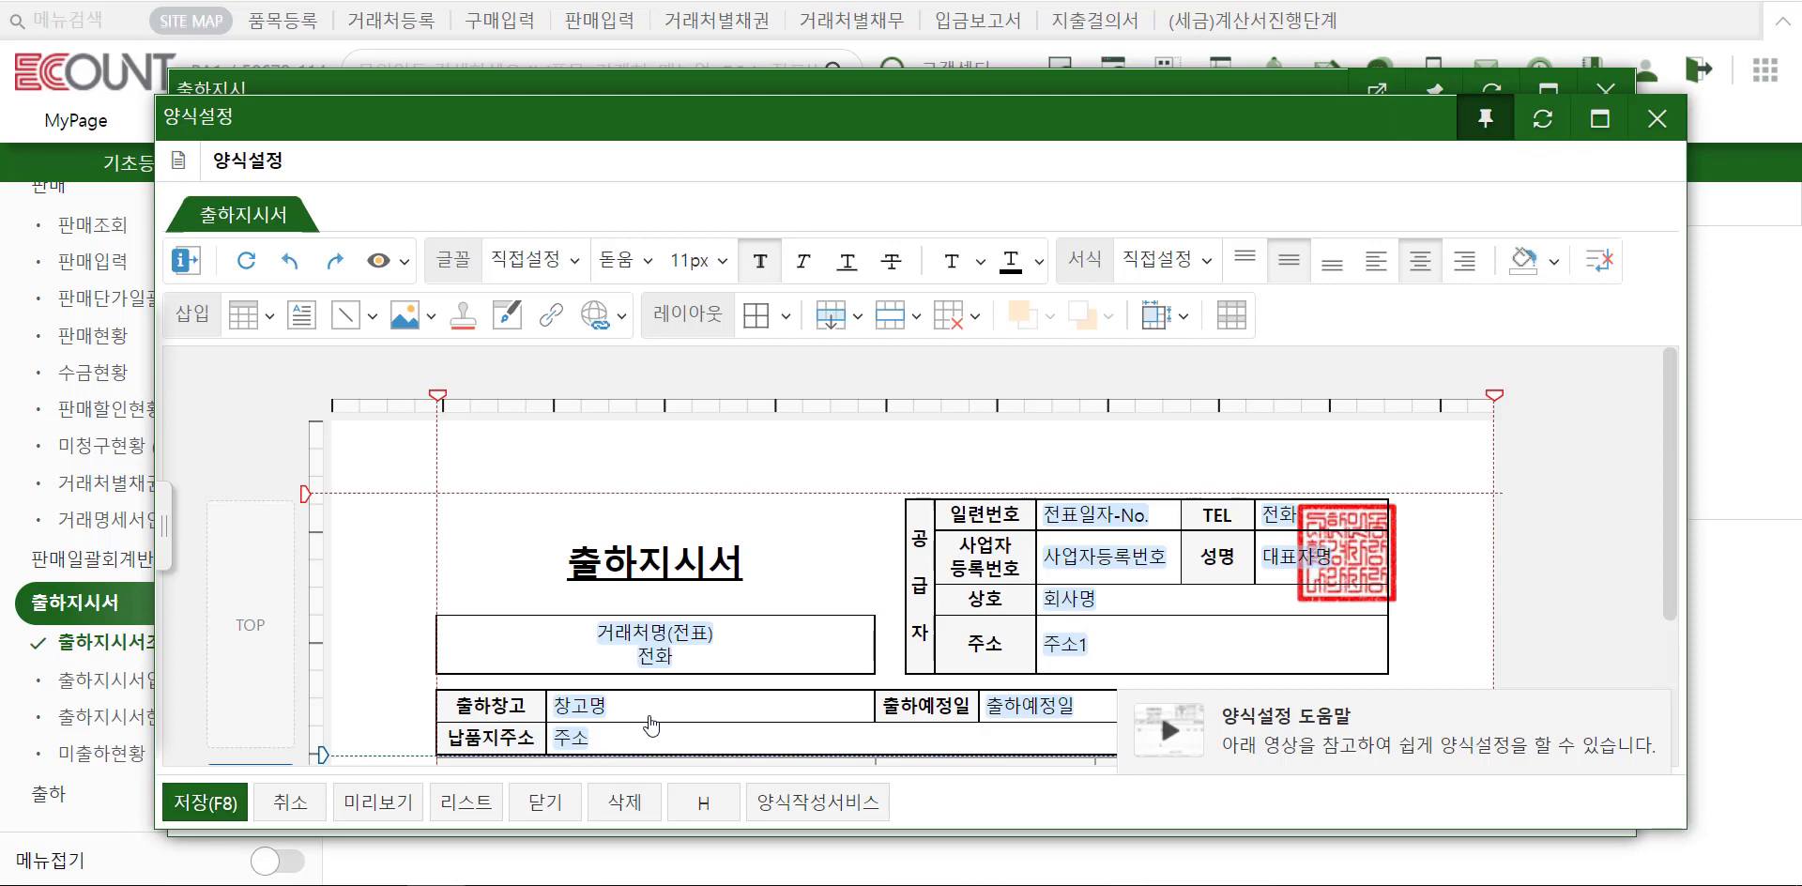
Step: Look at the editing options for the 주소 cell and the layout of the new form, and close the form editor
right_click(863, 733)
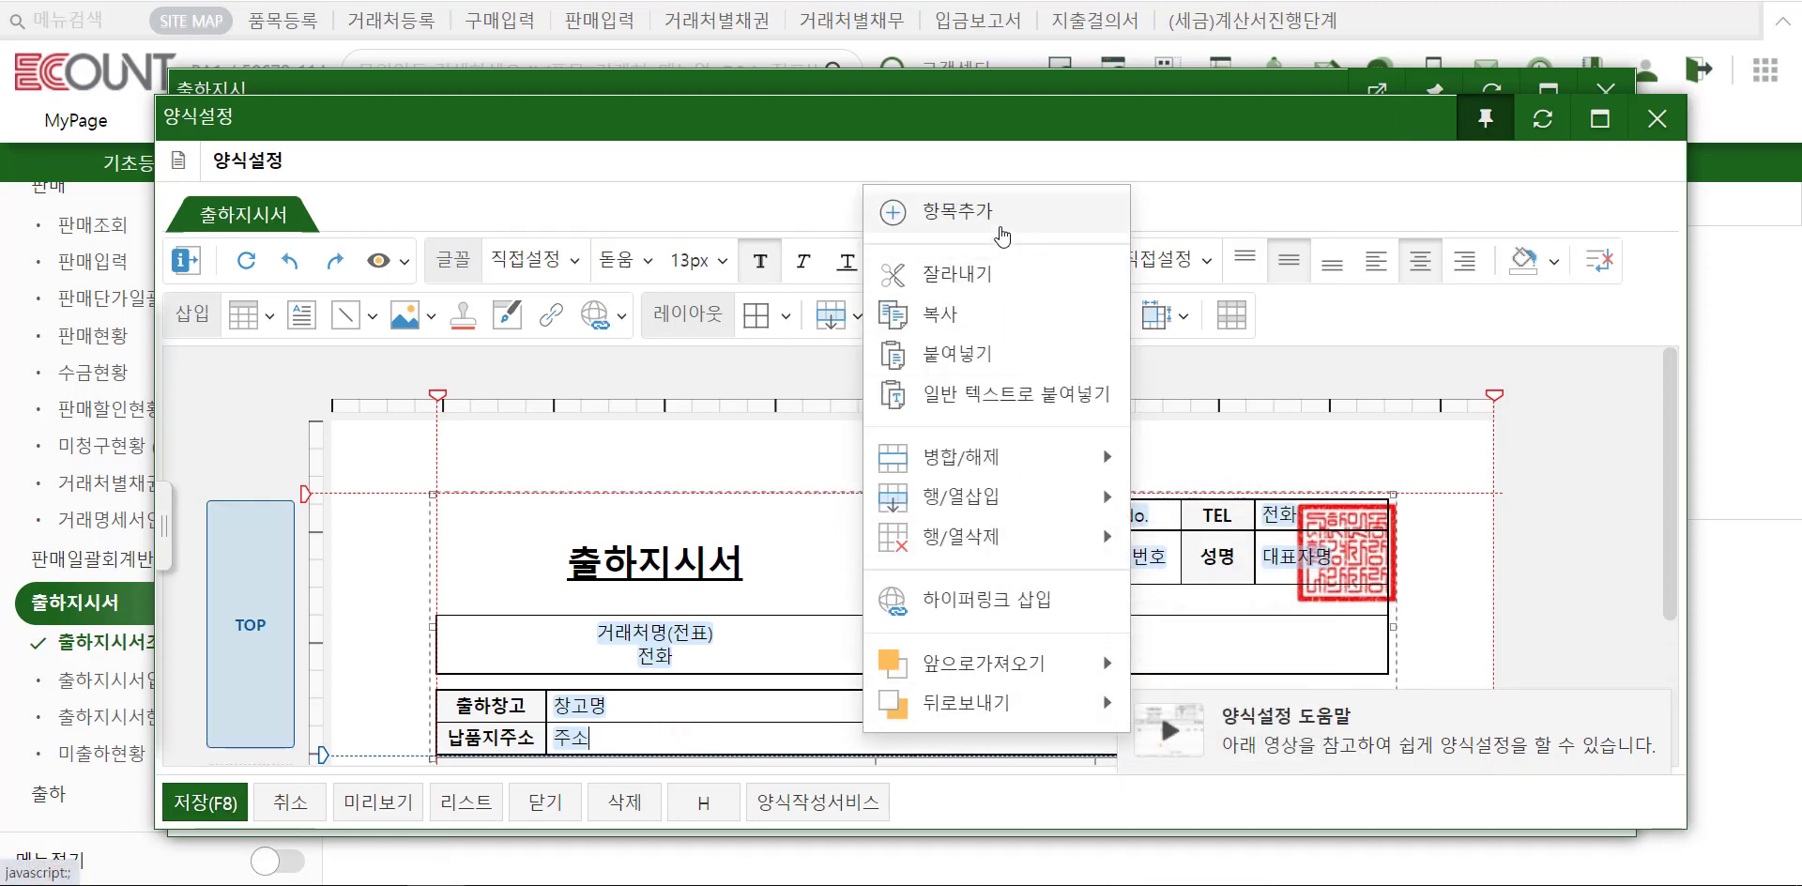
click(805, 652)
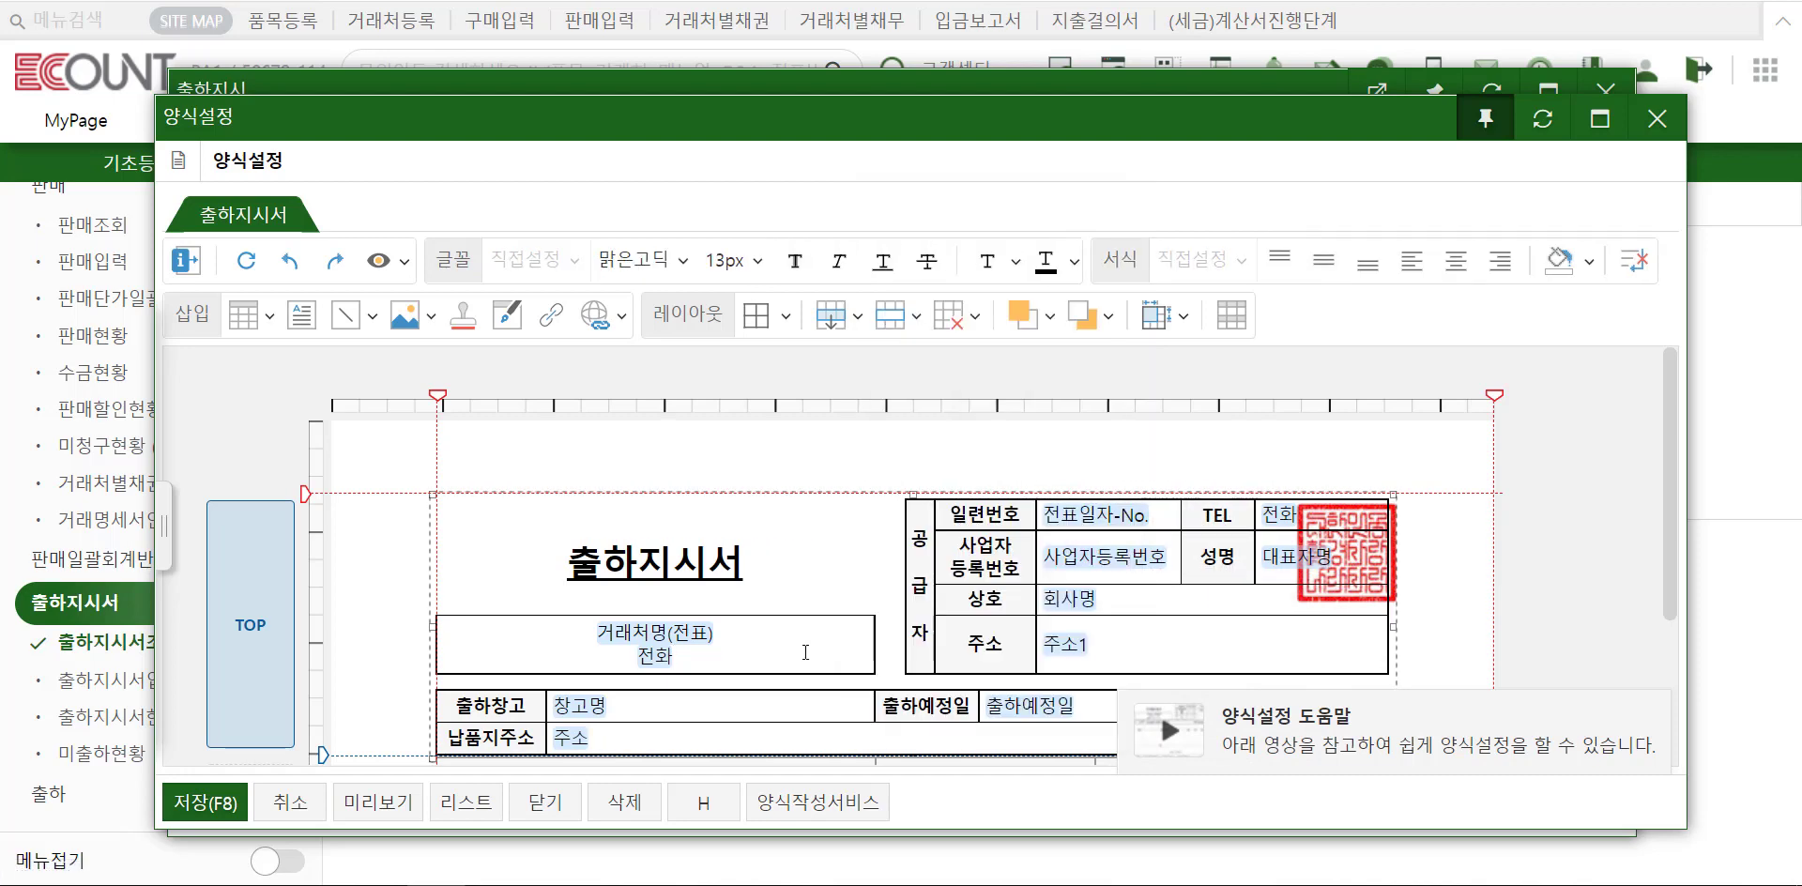
scroll(806, 651, down, 1)
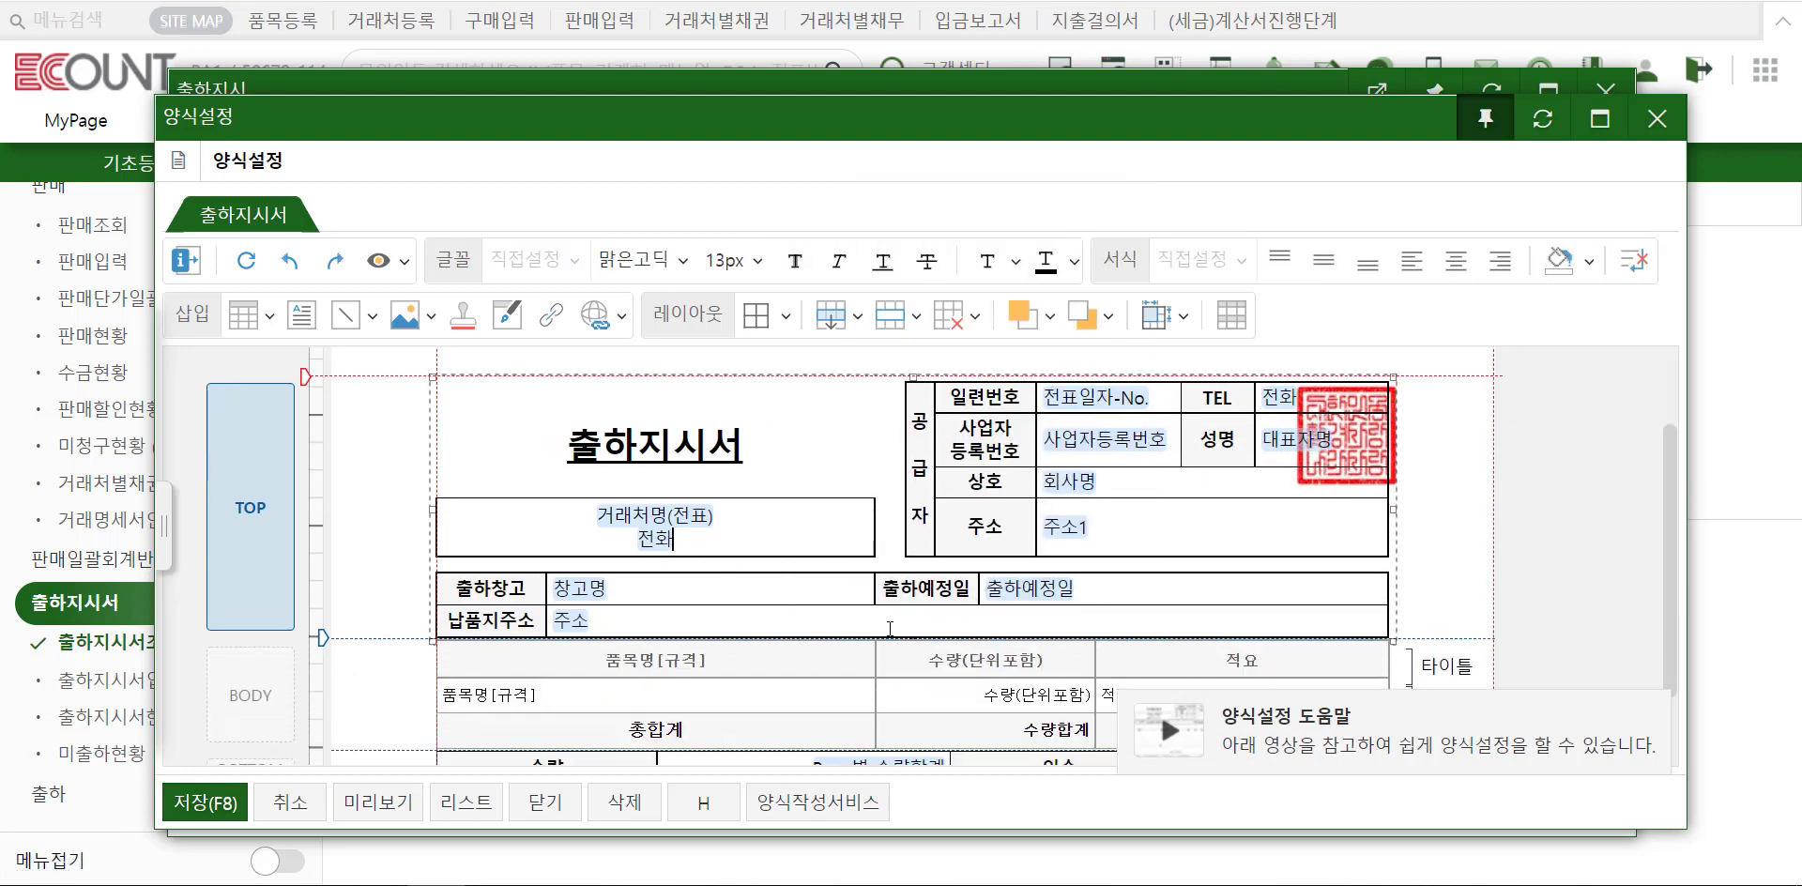
click(549, 804)
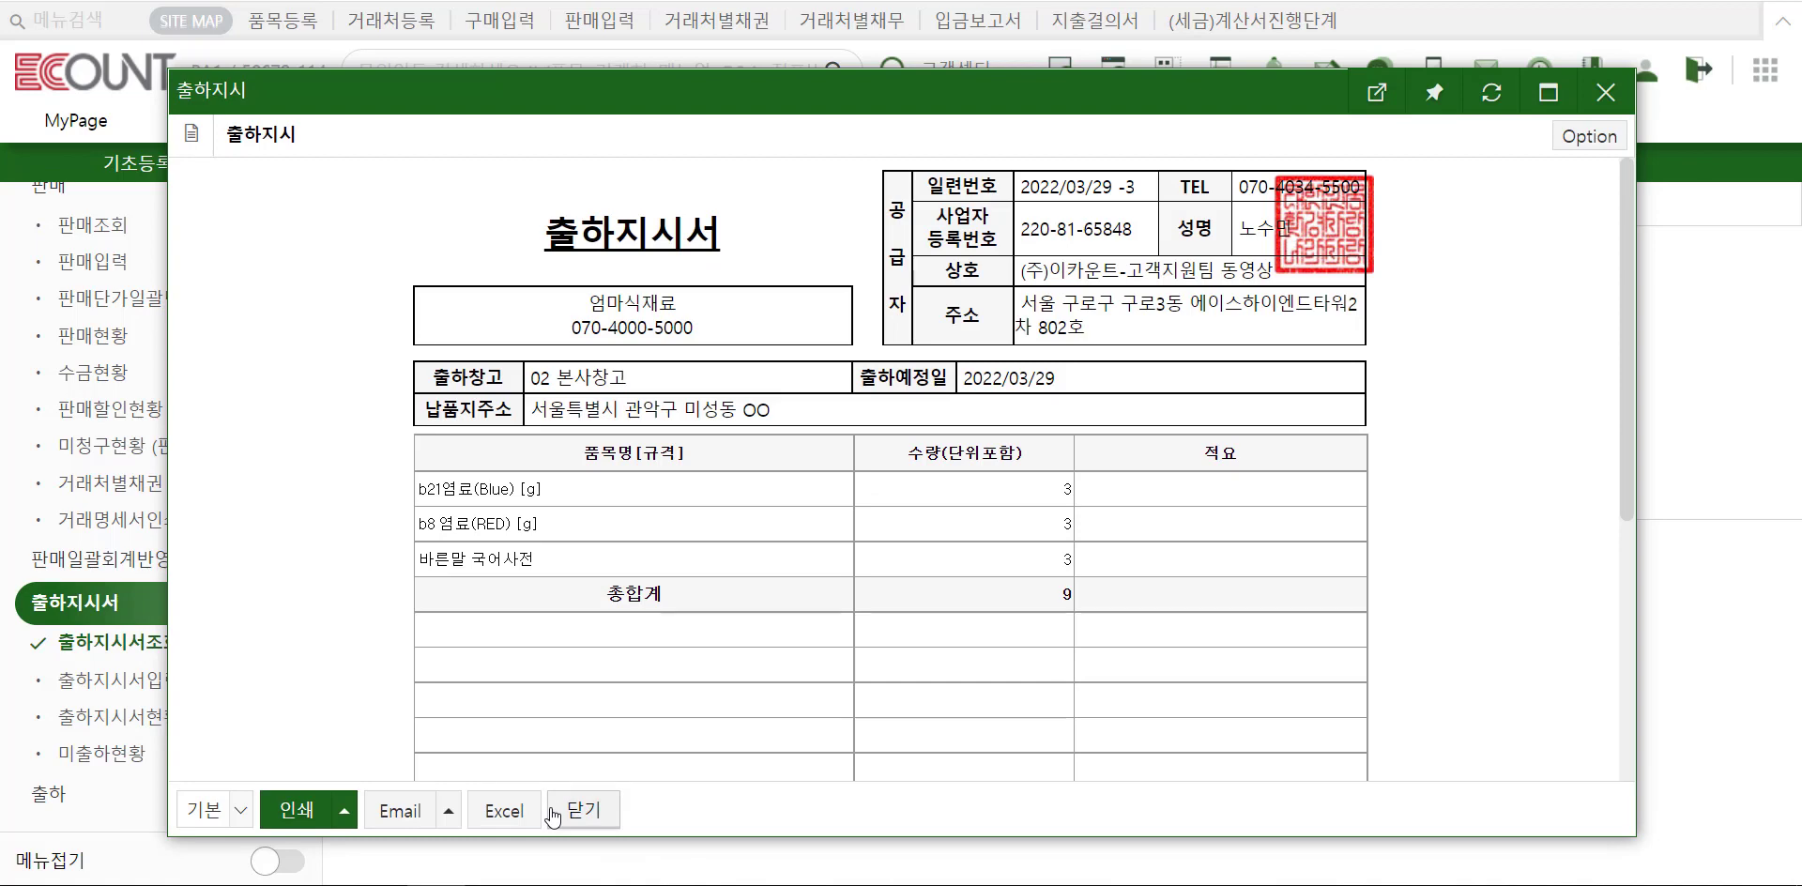
Step: View the 인쇄 and Email output options of the shipping order printout and close it
mouse_move(317, 807)
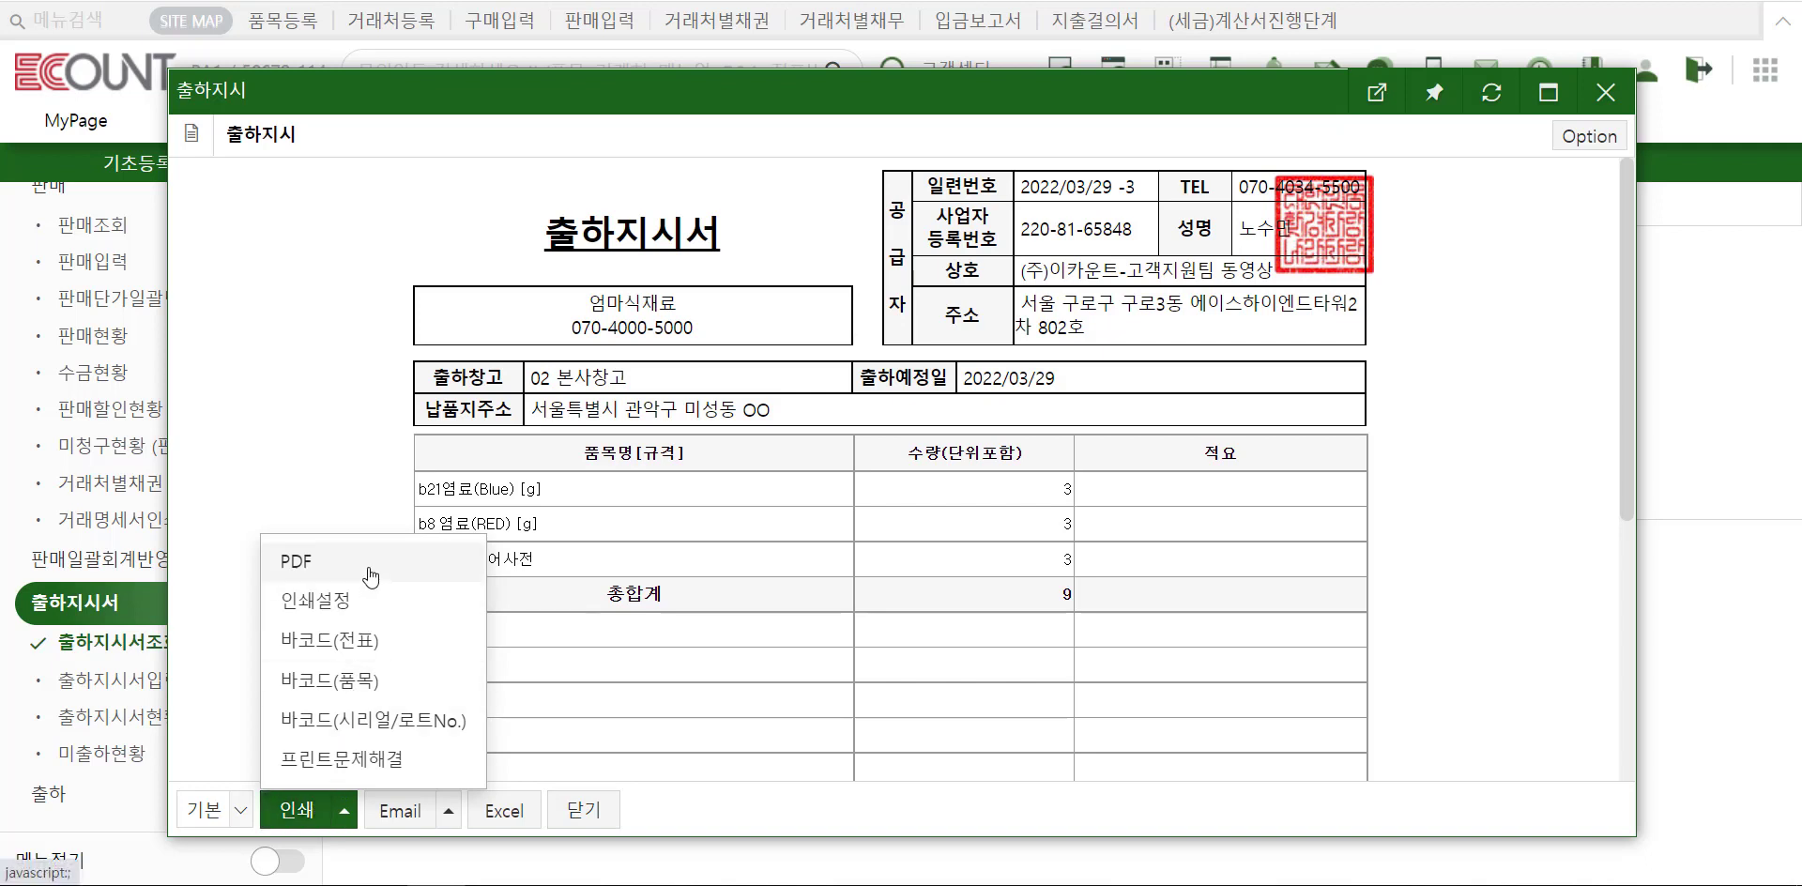
mouse_move(406, 817)
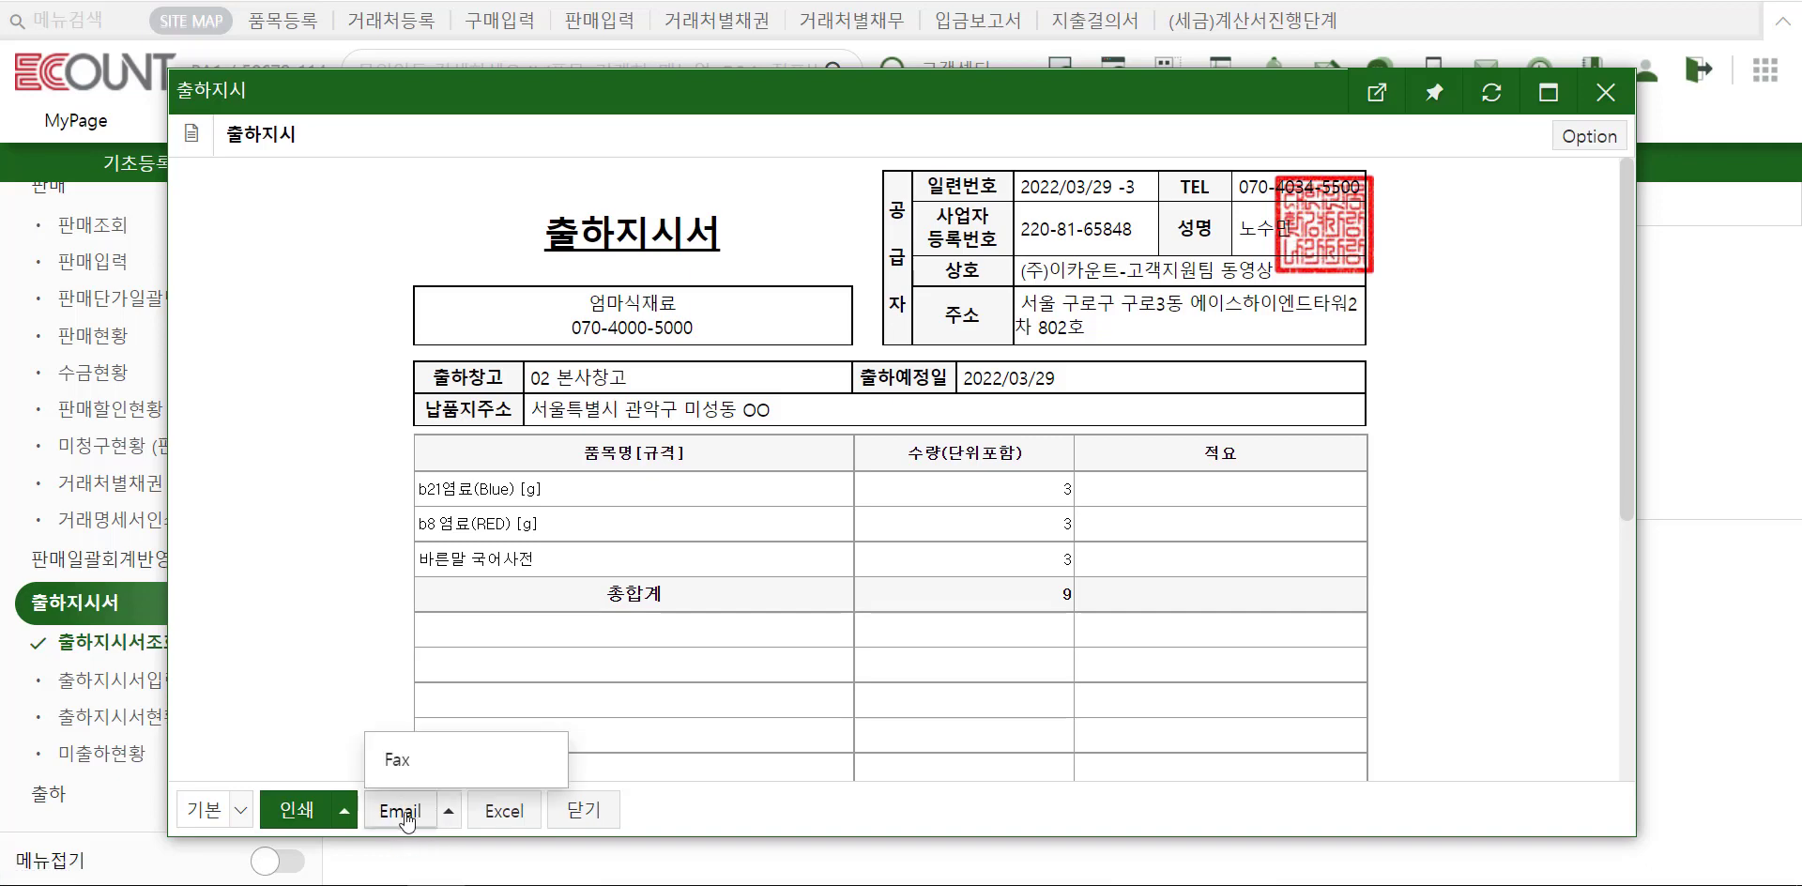
click(583, 810)
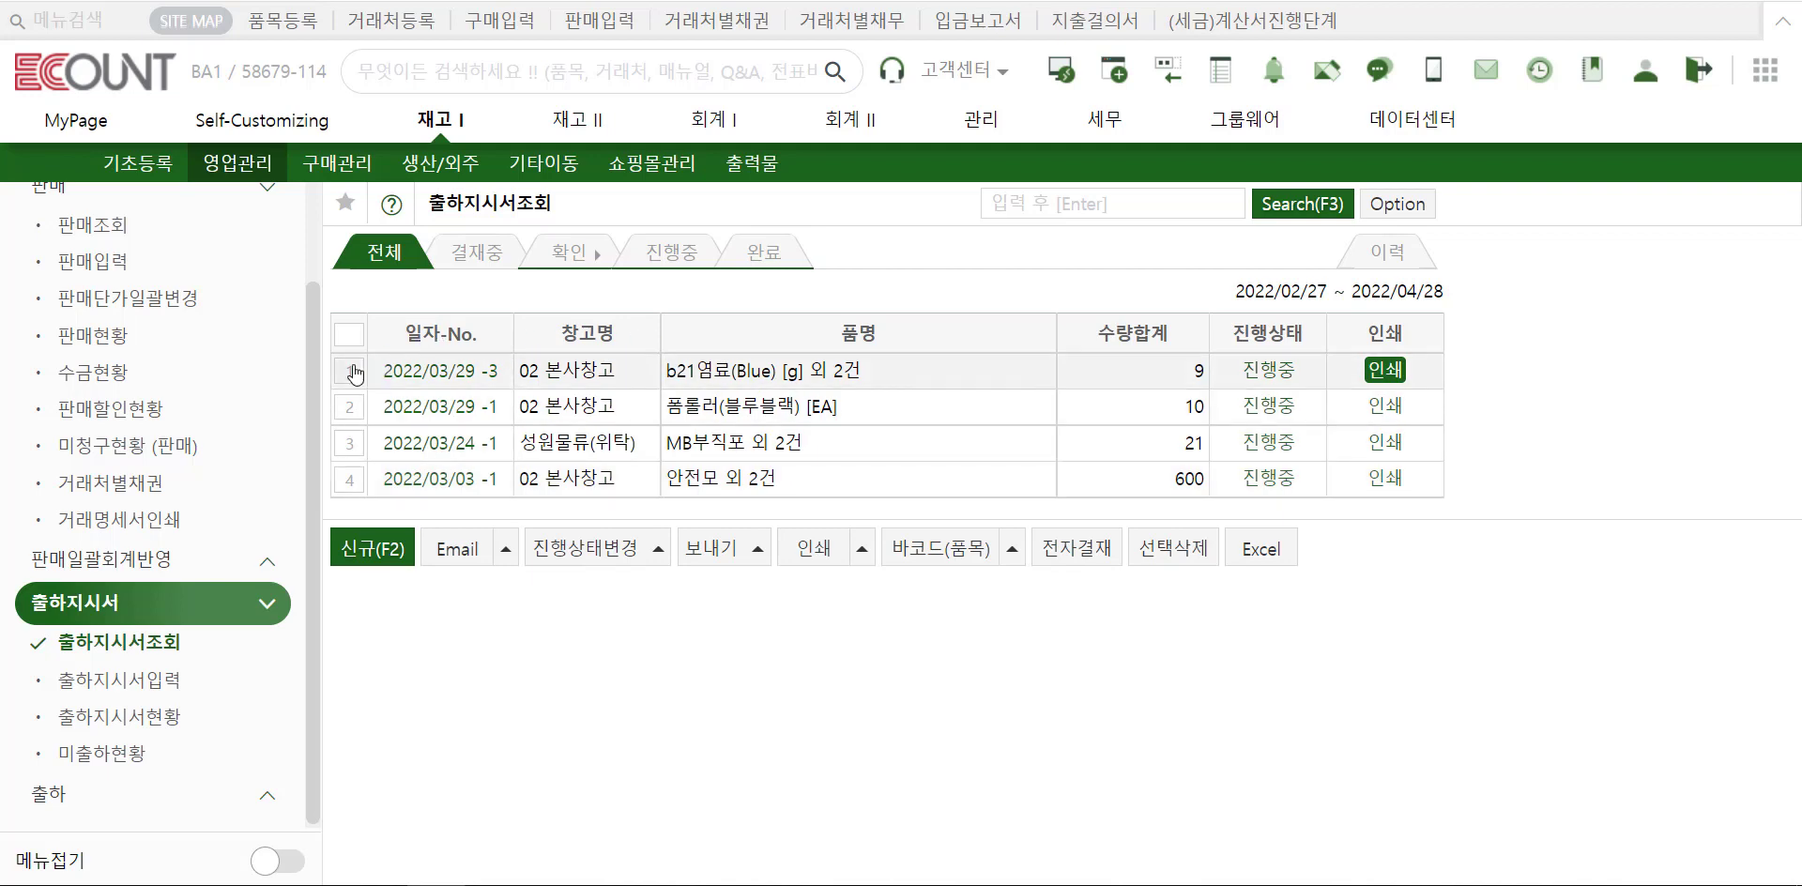
Step: Preview the printable item barcodes of the first listed shipping order and return to the order list
click(965, 550)
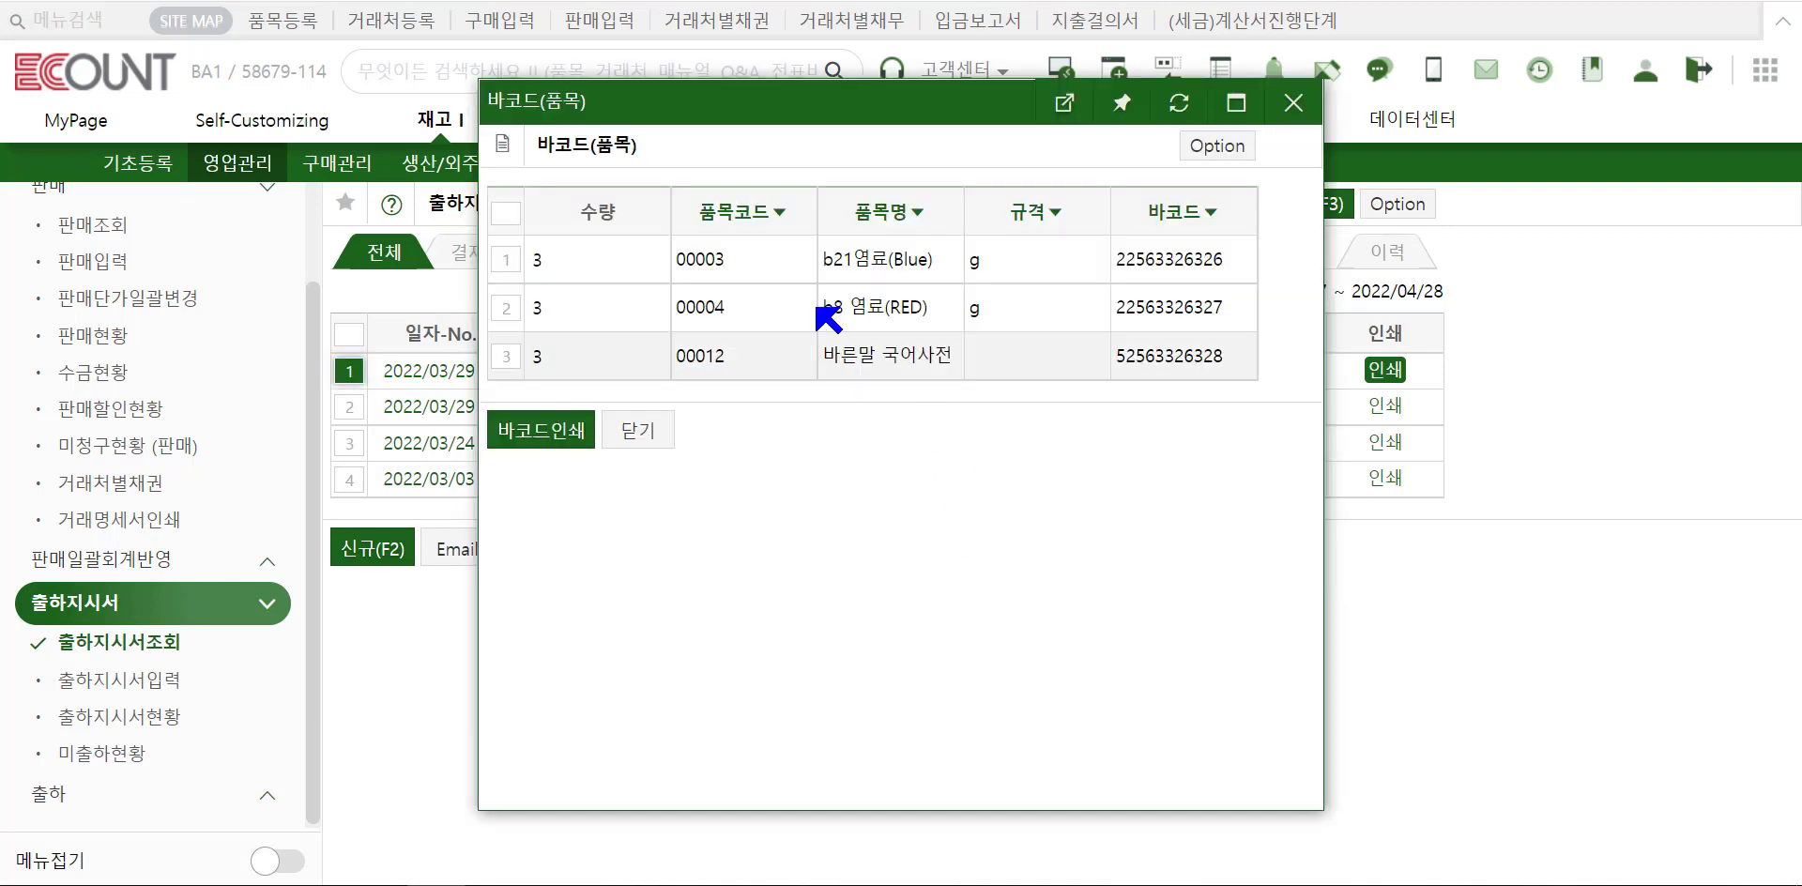
click(582, 432)
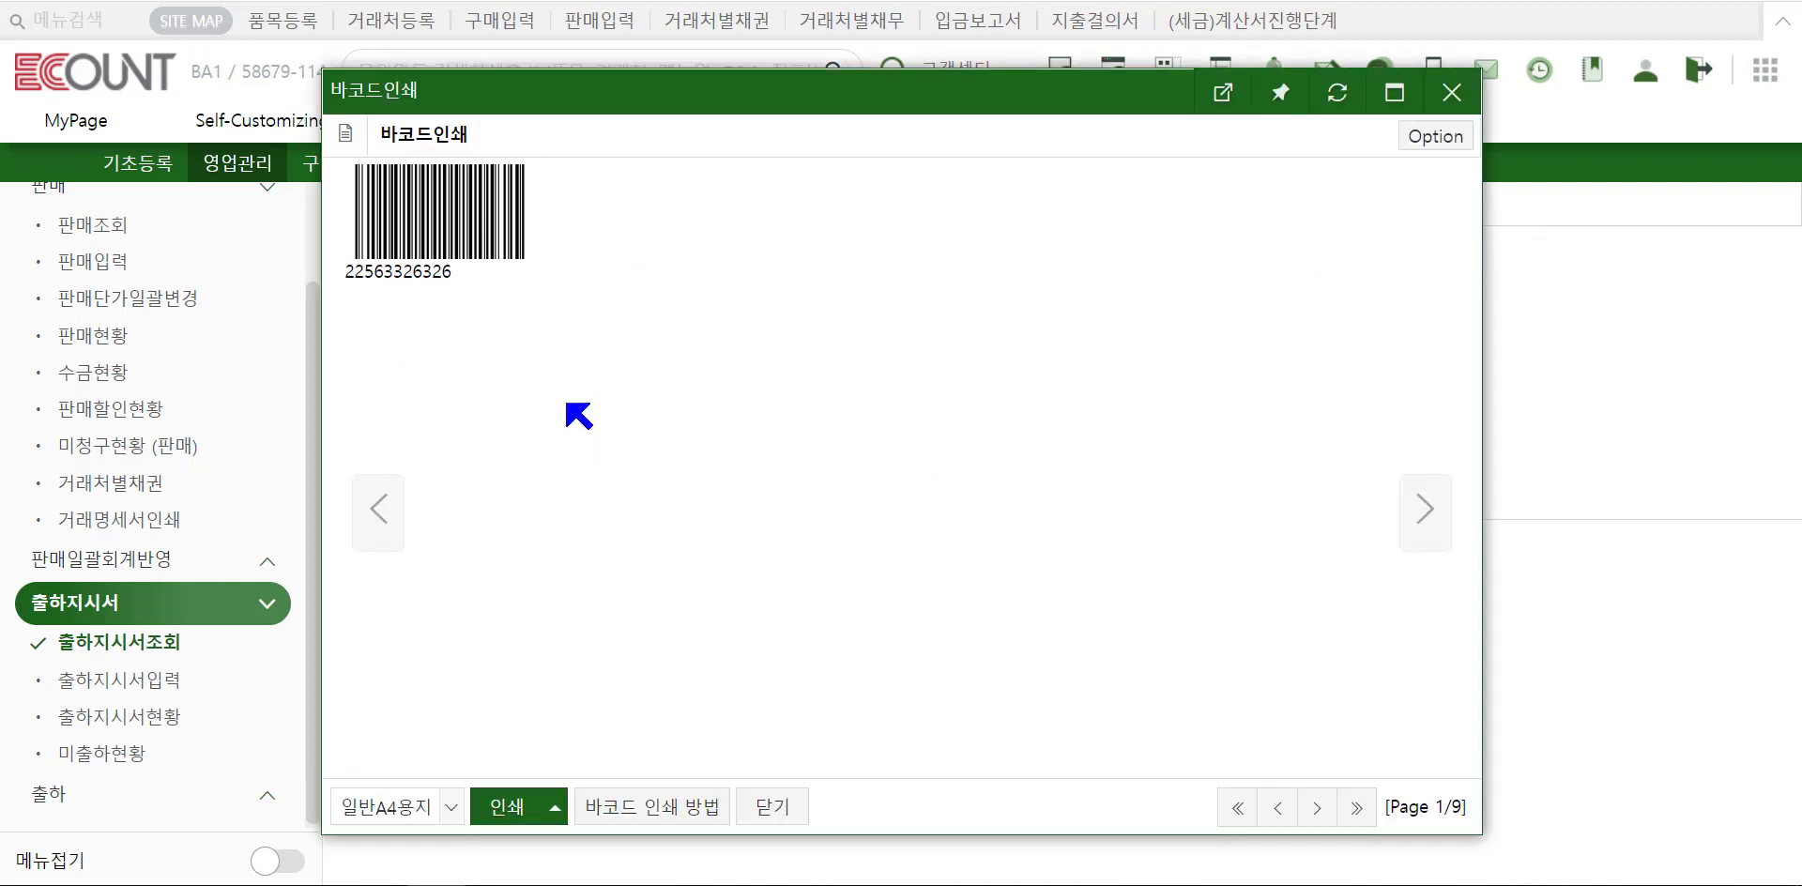
click(774, 805)
click(653, 446)
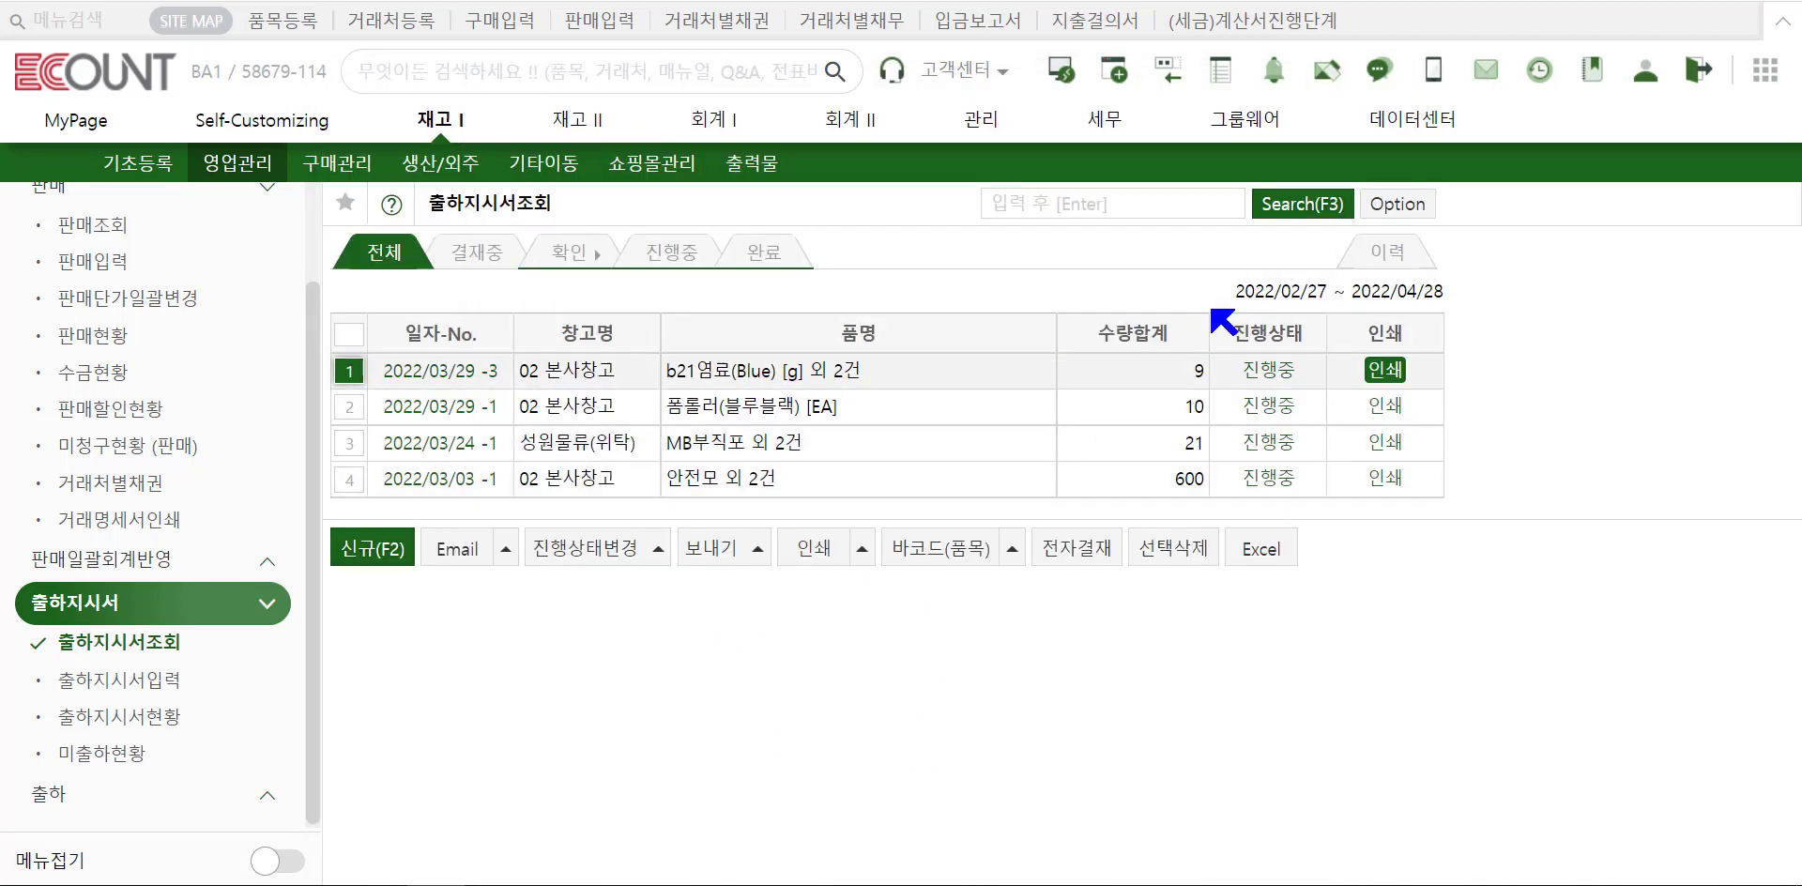
Step: View the search conditions of the order list and set the first order's 진행상태 to 완료
click(1259, 215)
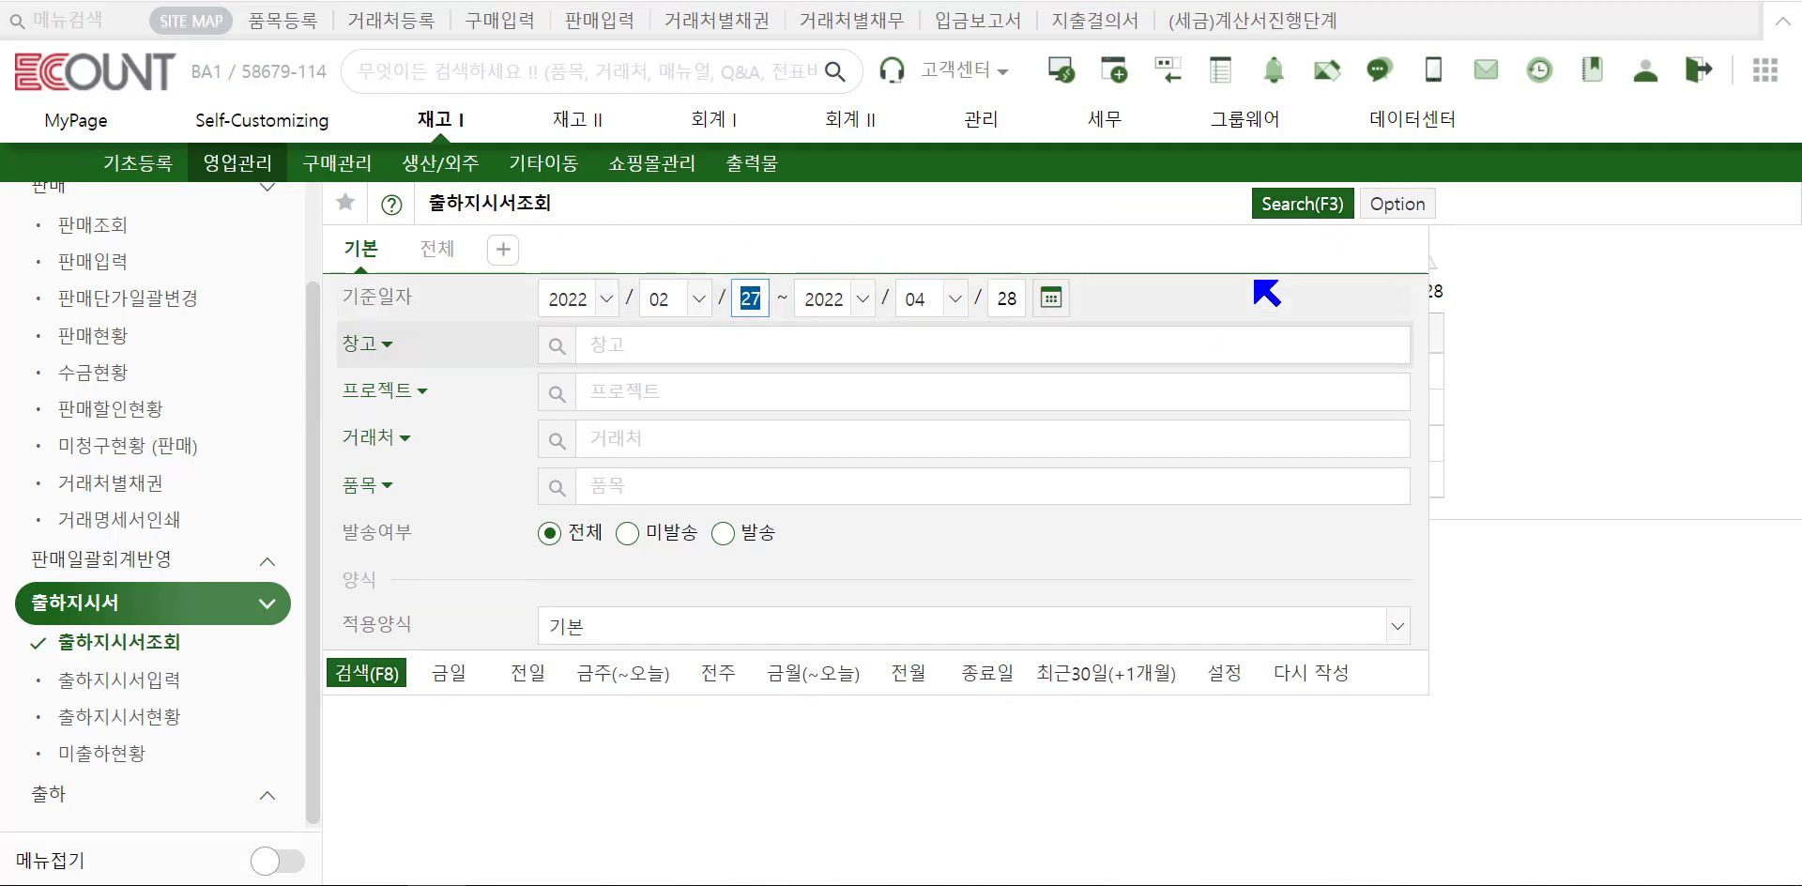
click(1287, 208)
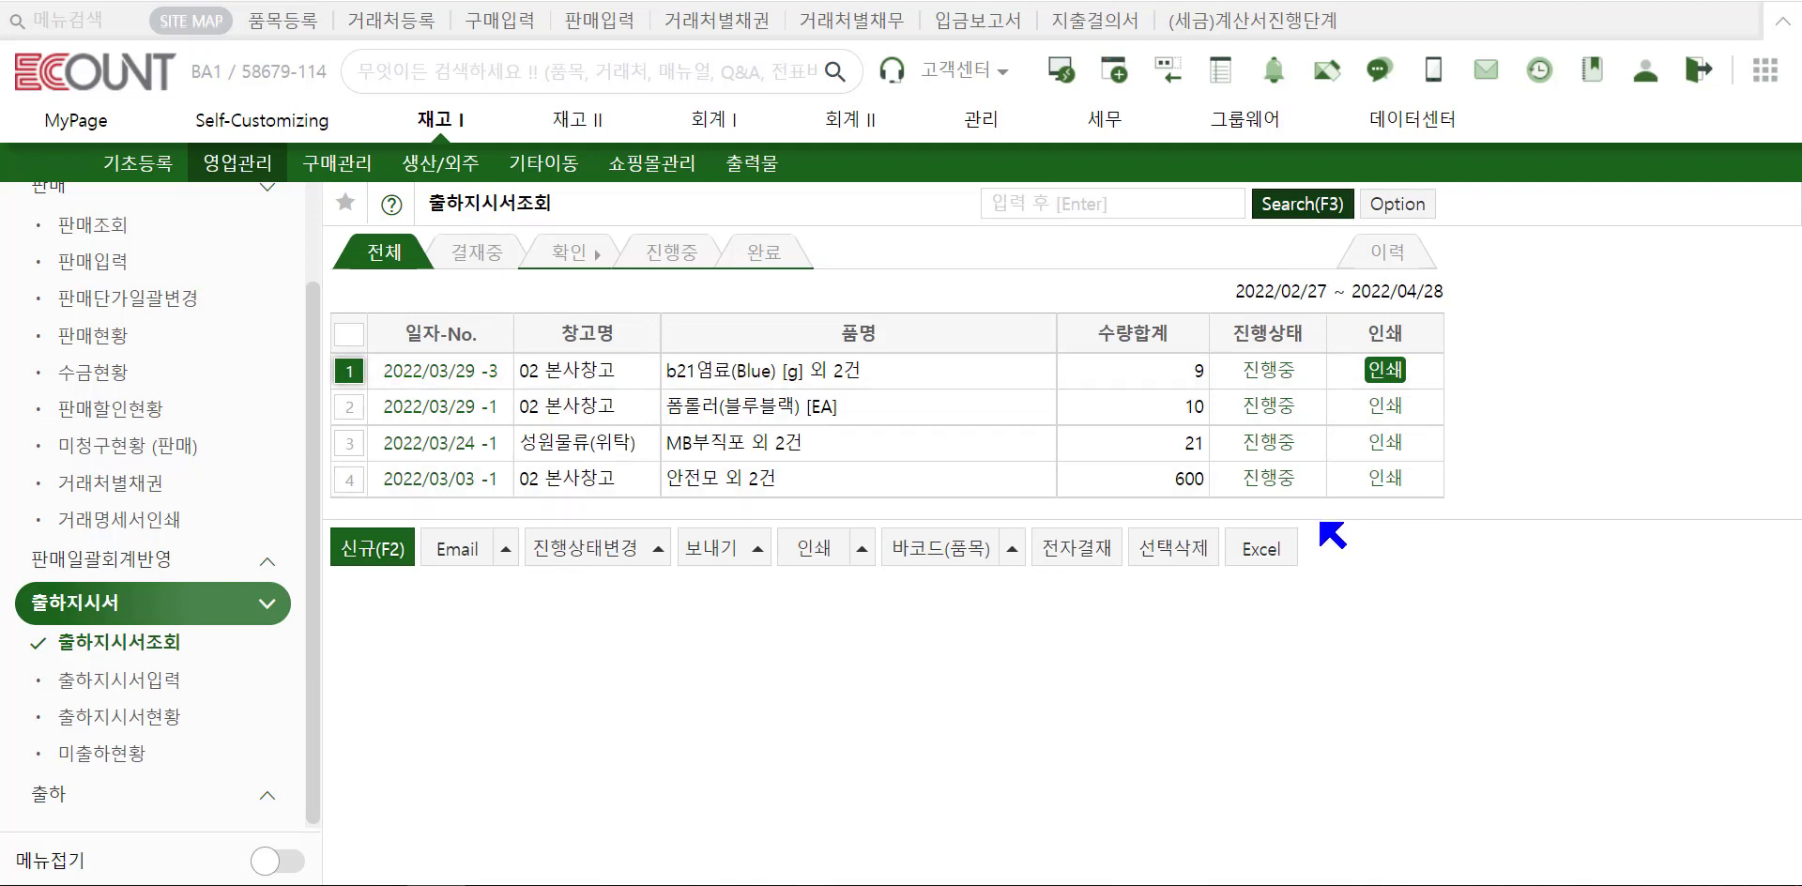
click(1277, 380)
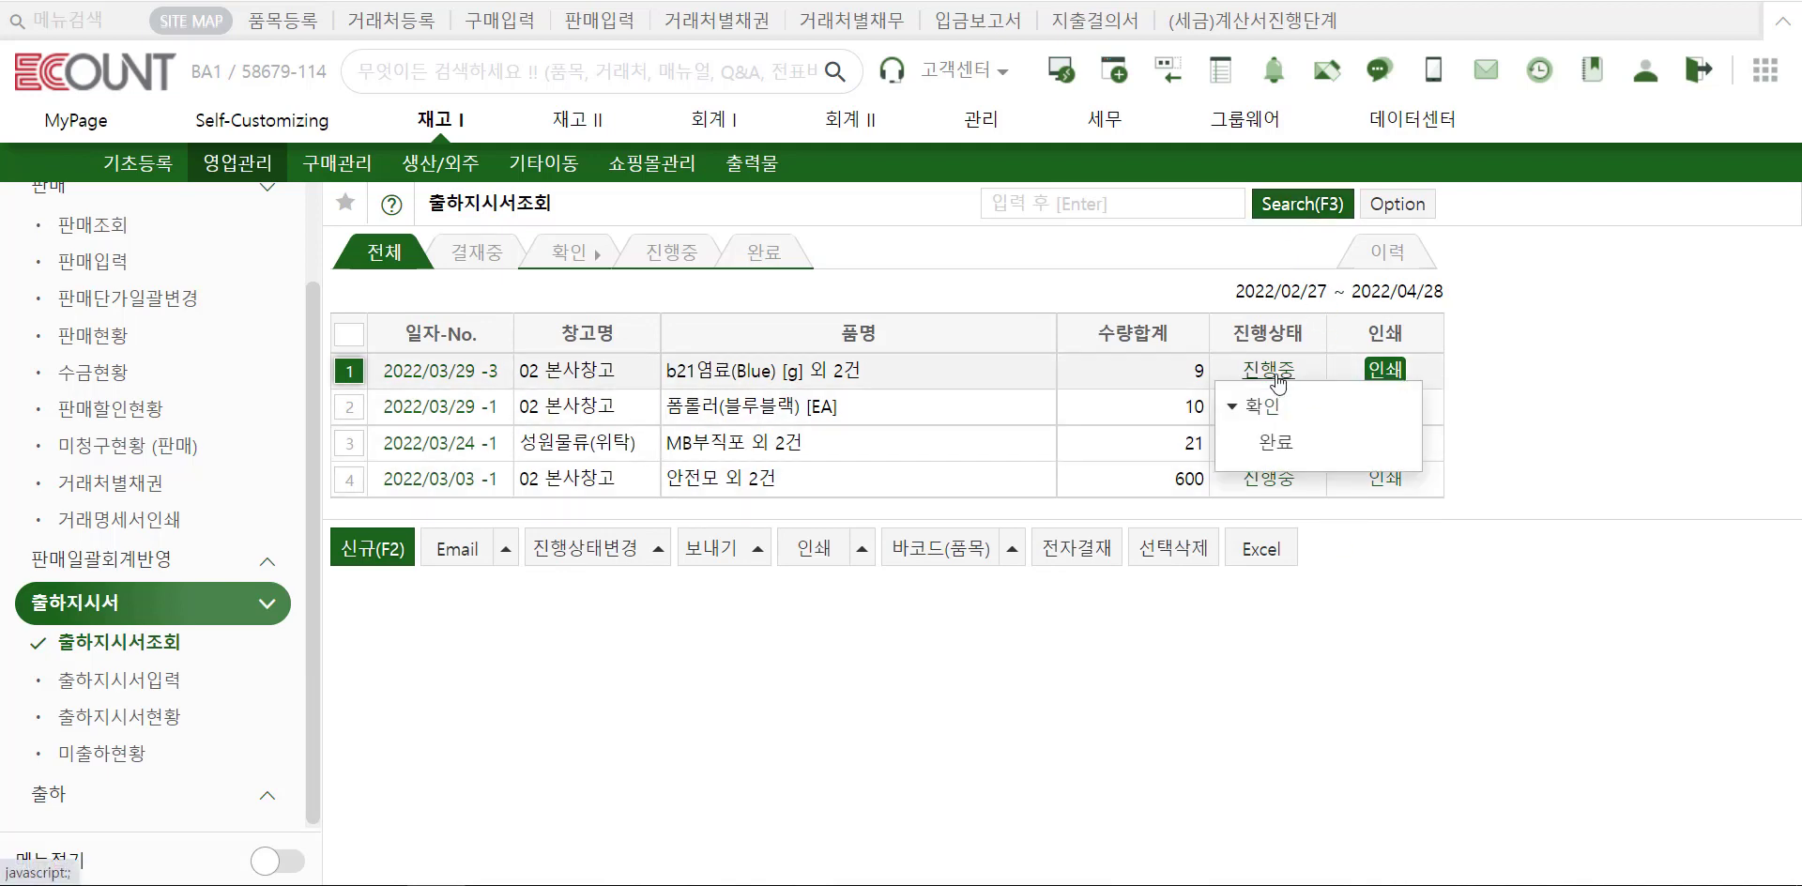
click(1275, 442)
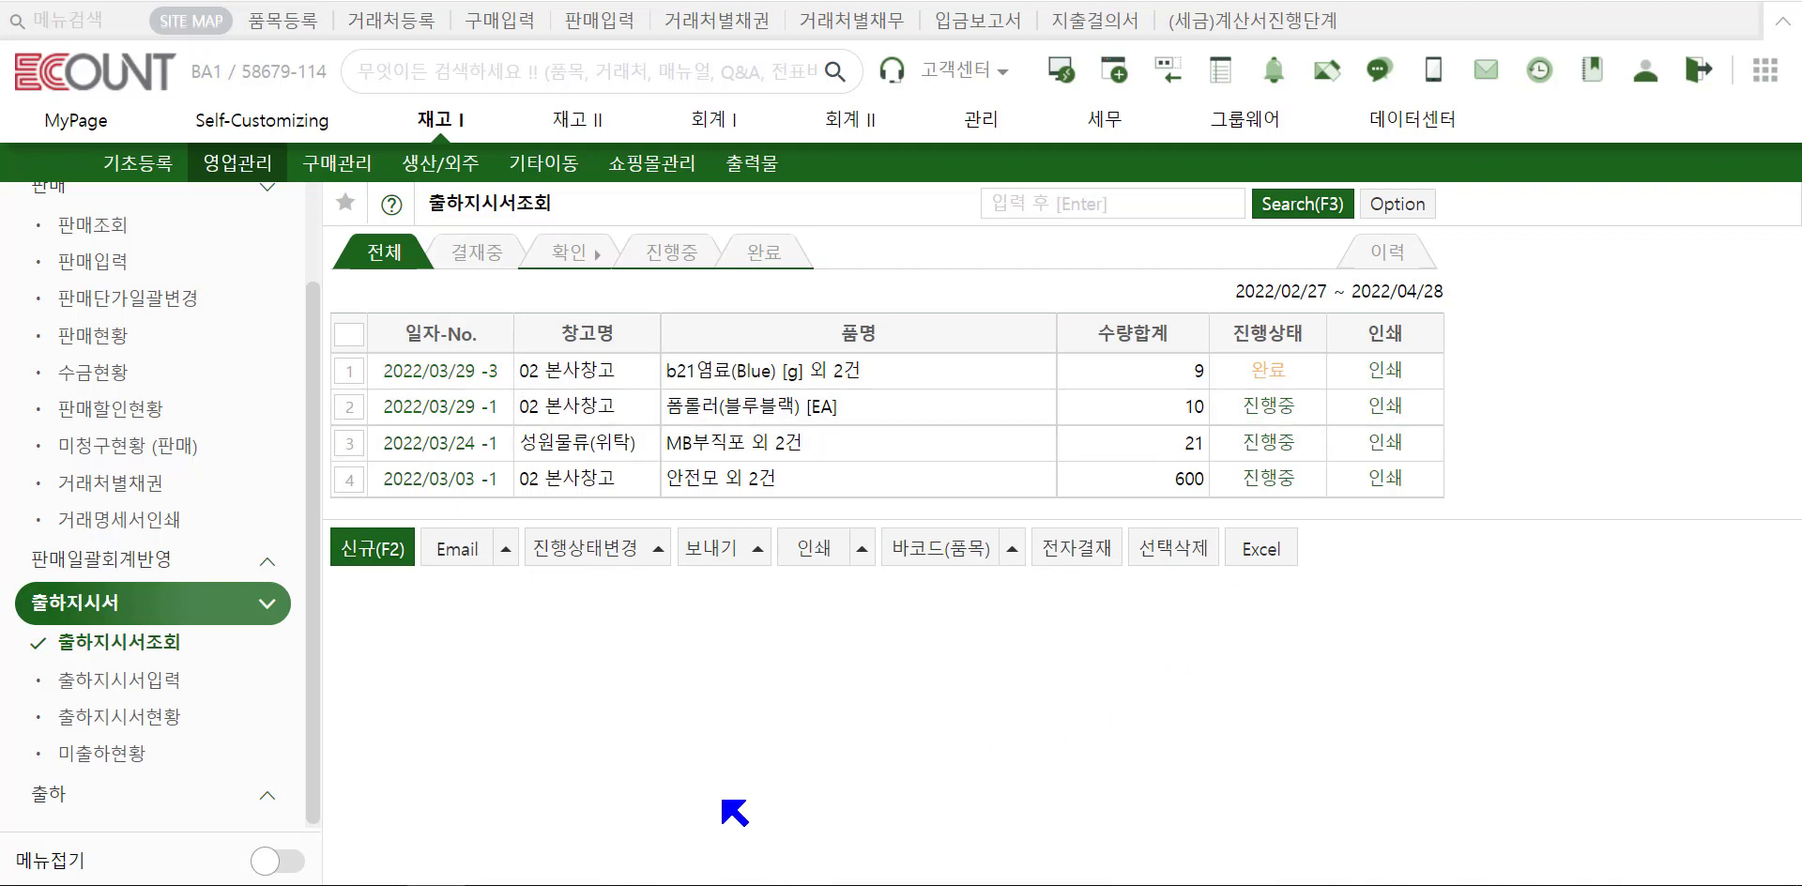
Step: Run the 출하지시서현황 report by 라인별 for 2022/03/01 to 2022/03/29 and view its 양식설정 options
click(158, 719)
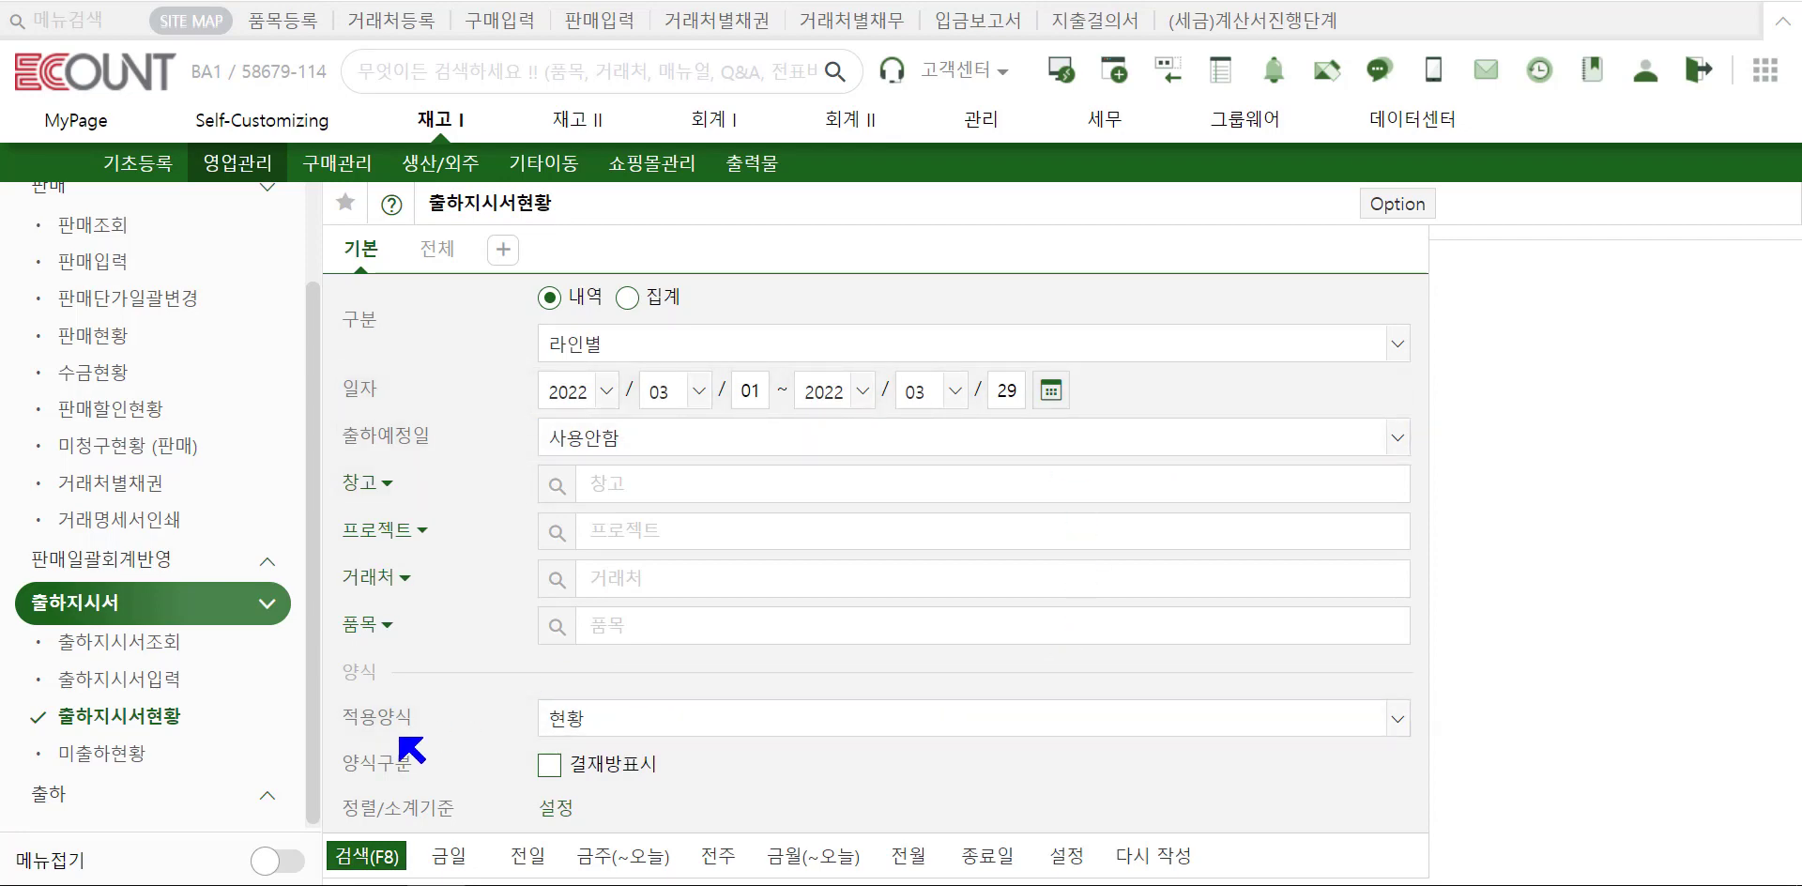
click(336, 869)
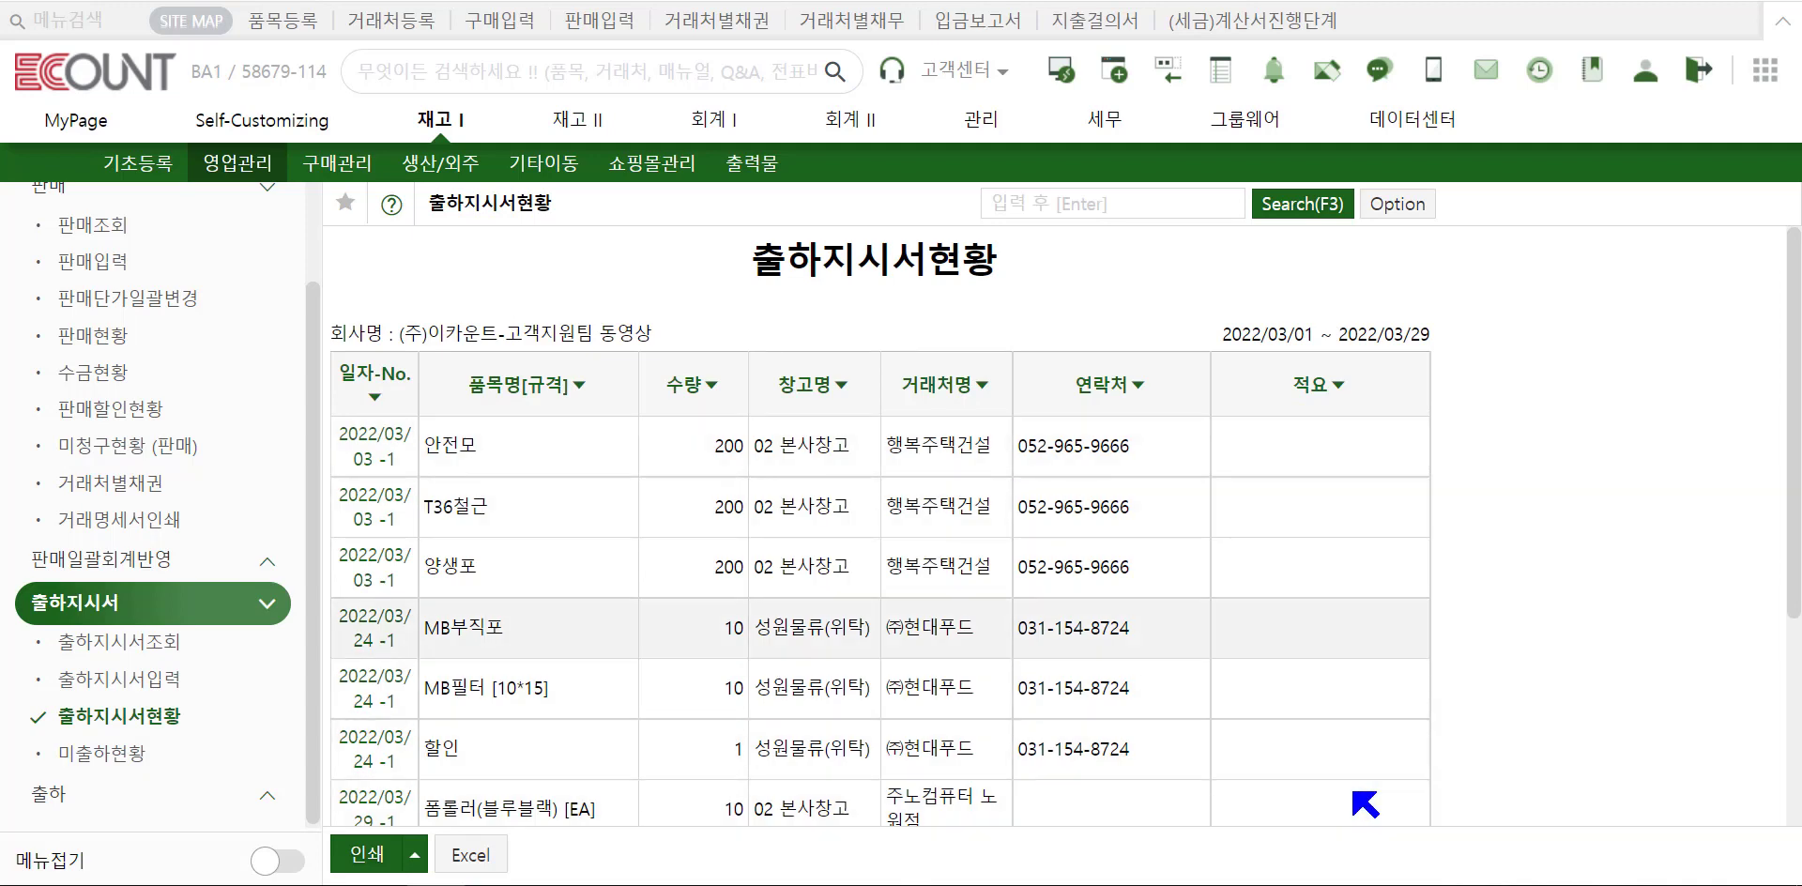
click(1424, 220)
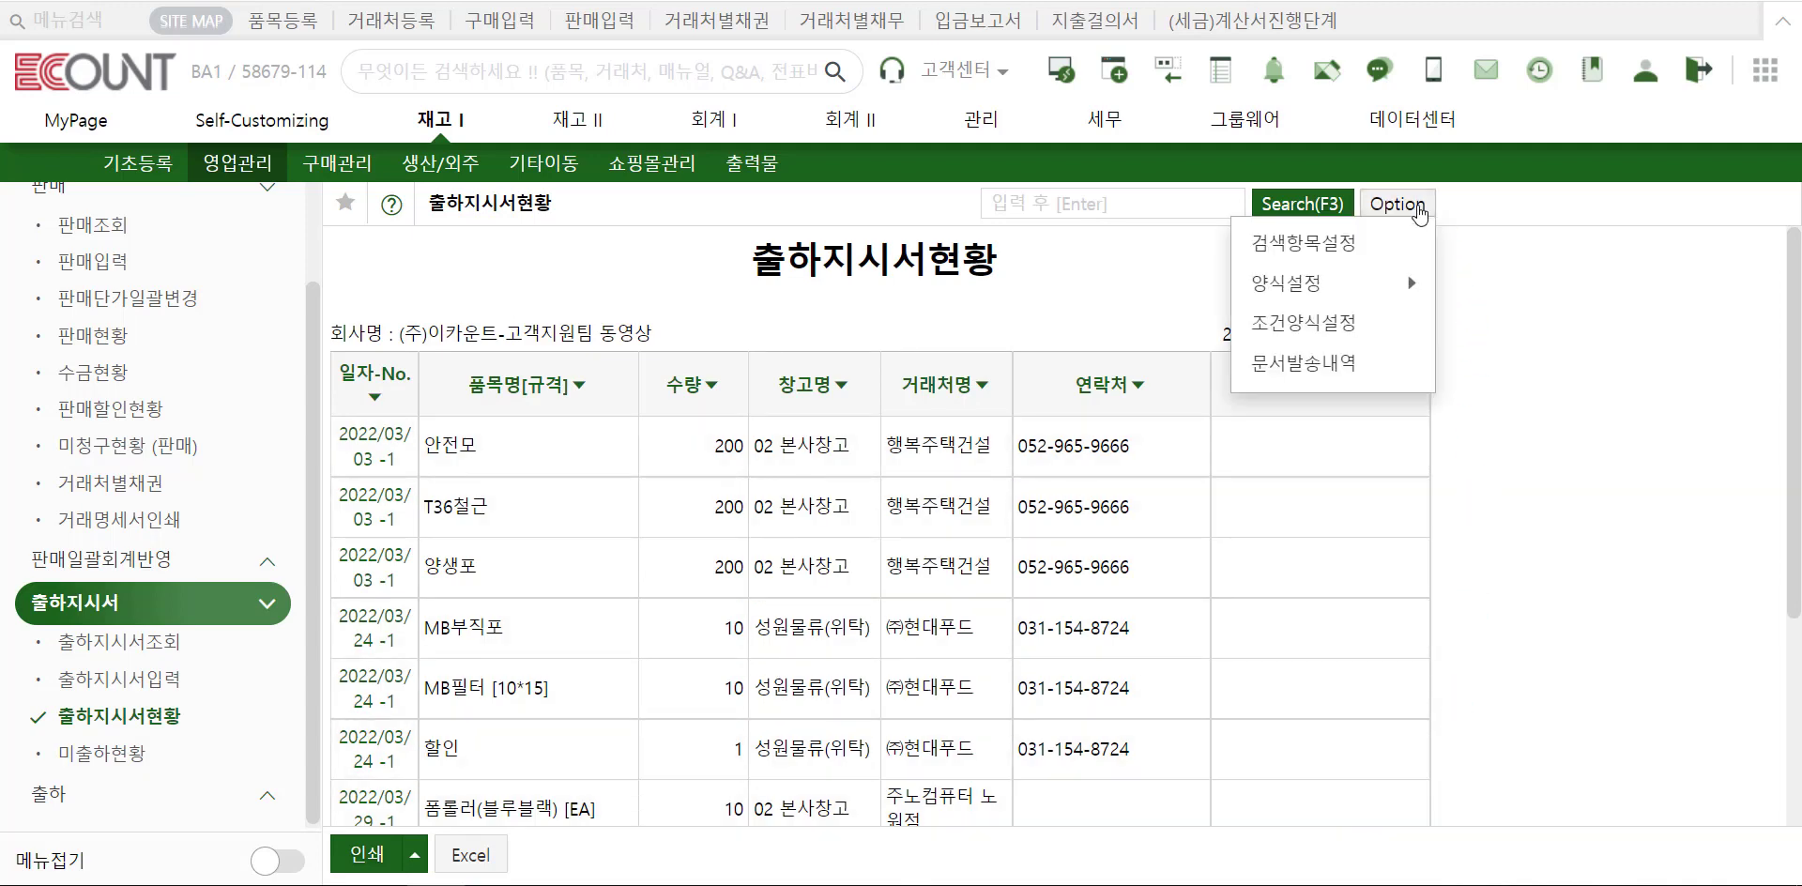
mouse_move(1403, 288)
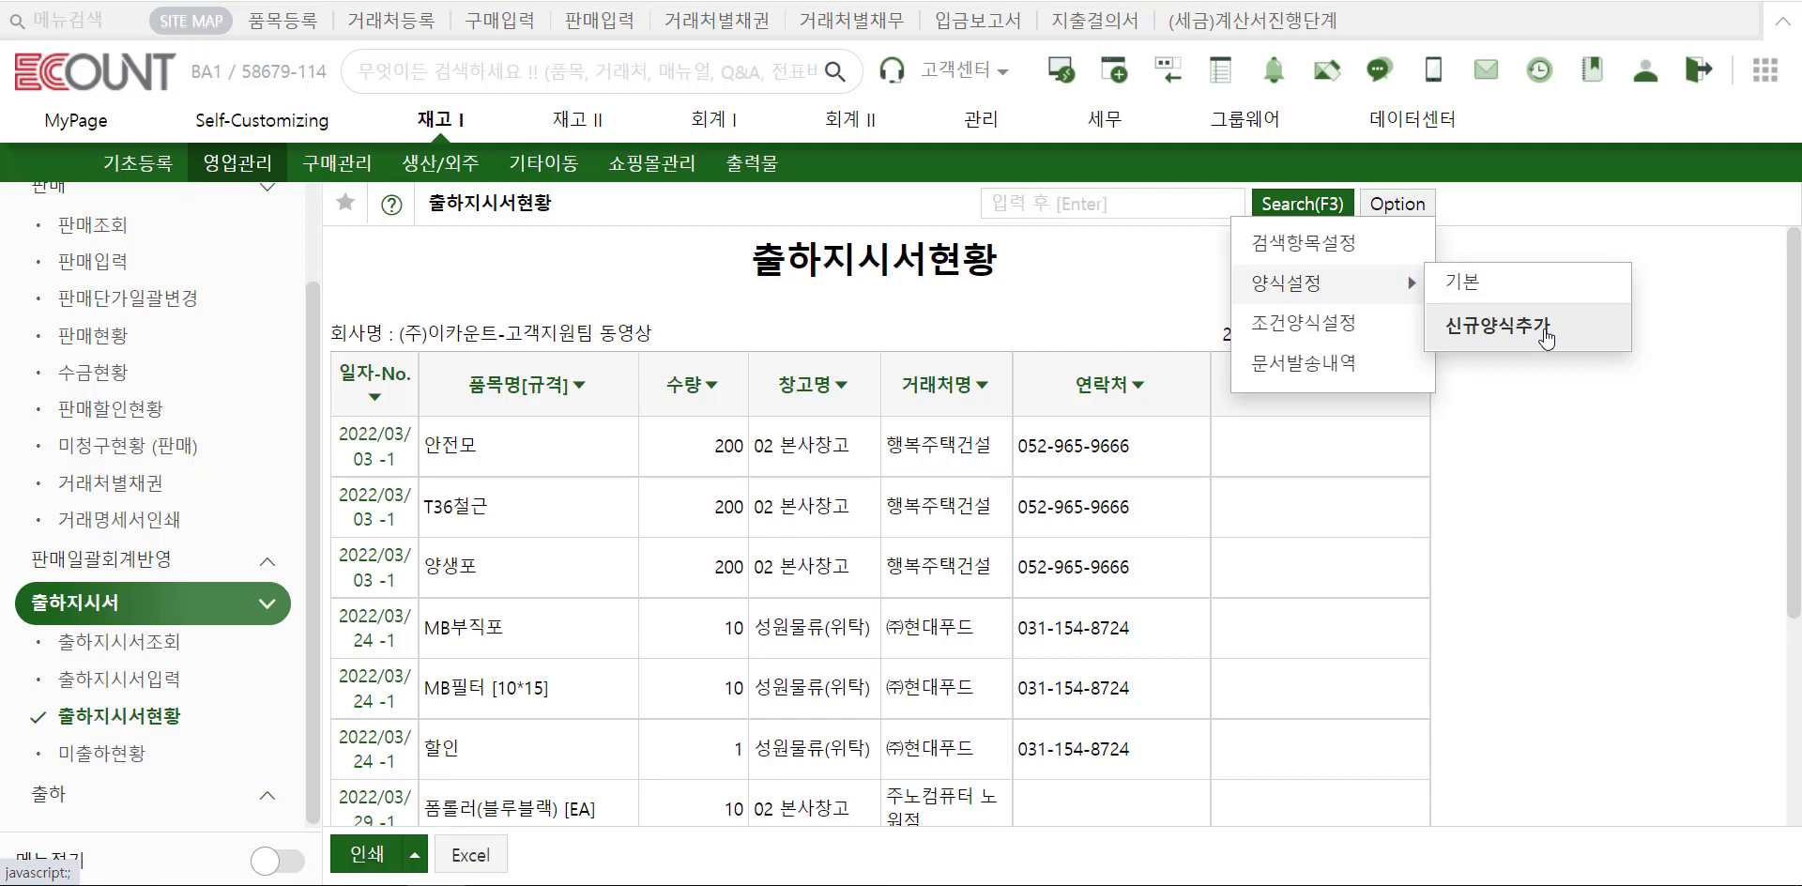
Step: Set the report to 집계 with 집계조건1 월별, 집계조건2 품목명[규격] and the start month 02
click(1273, 209)
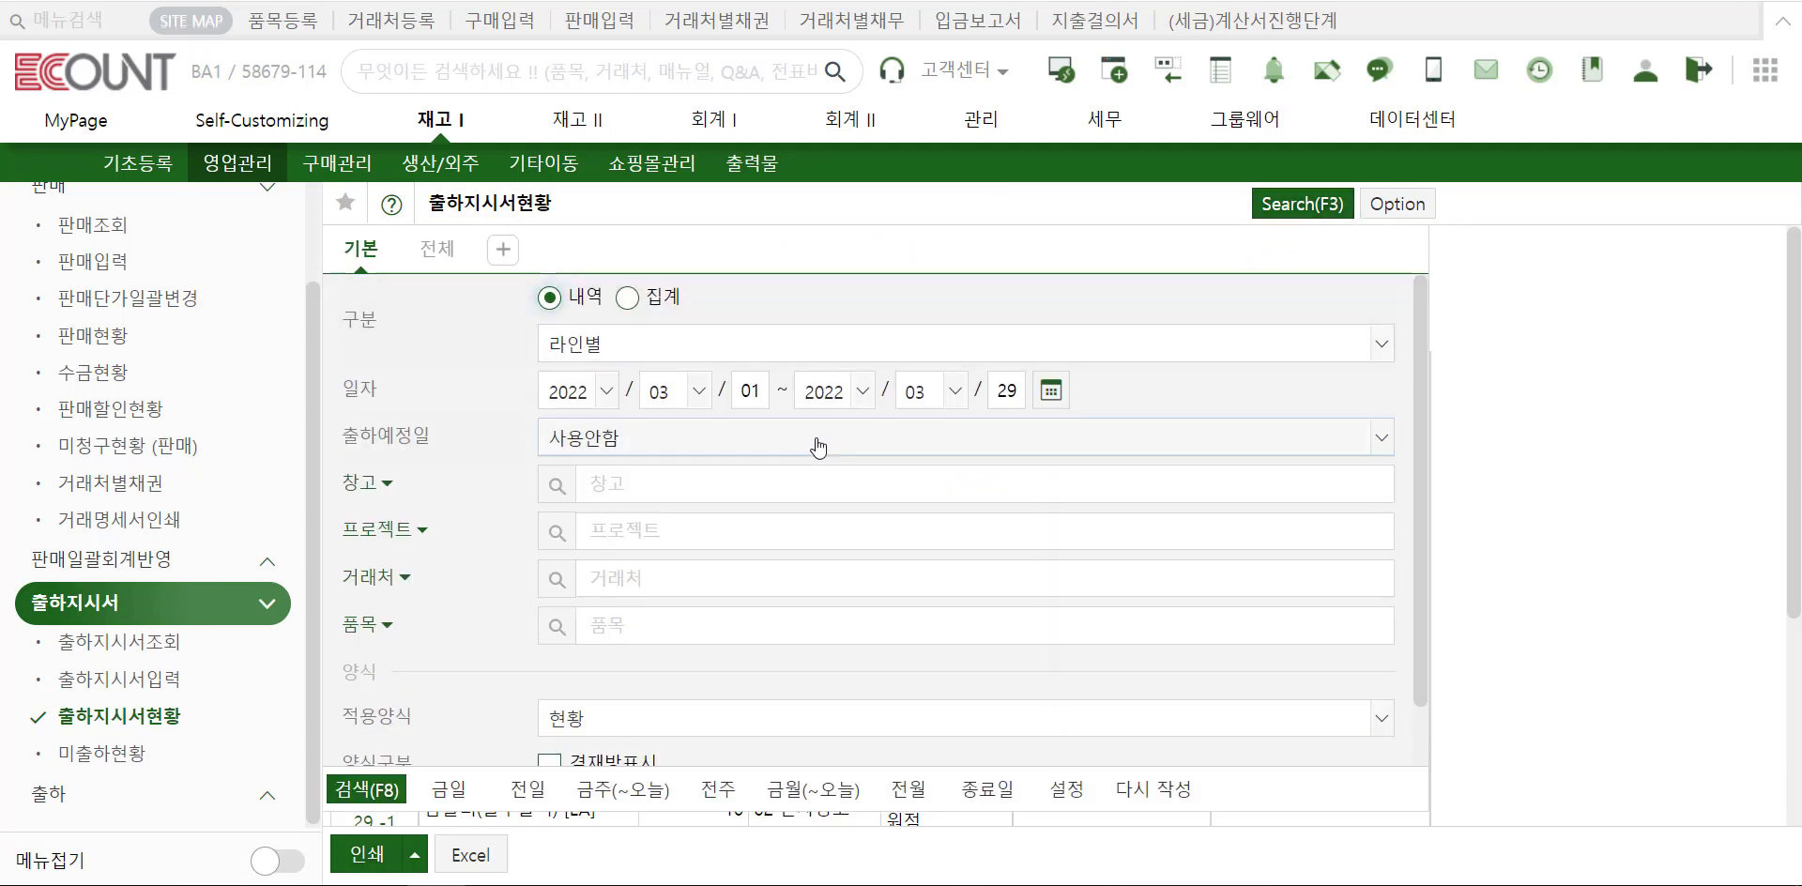
click(656, 298)
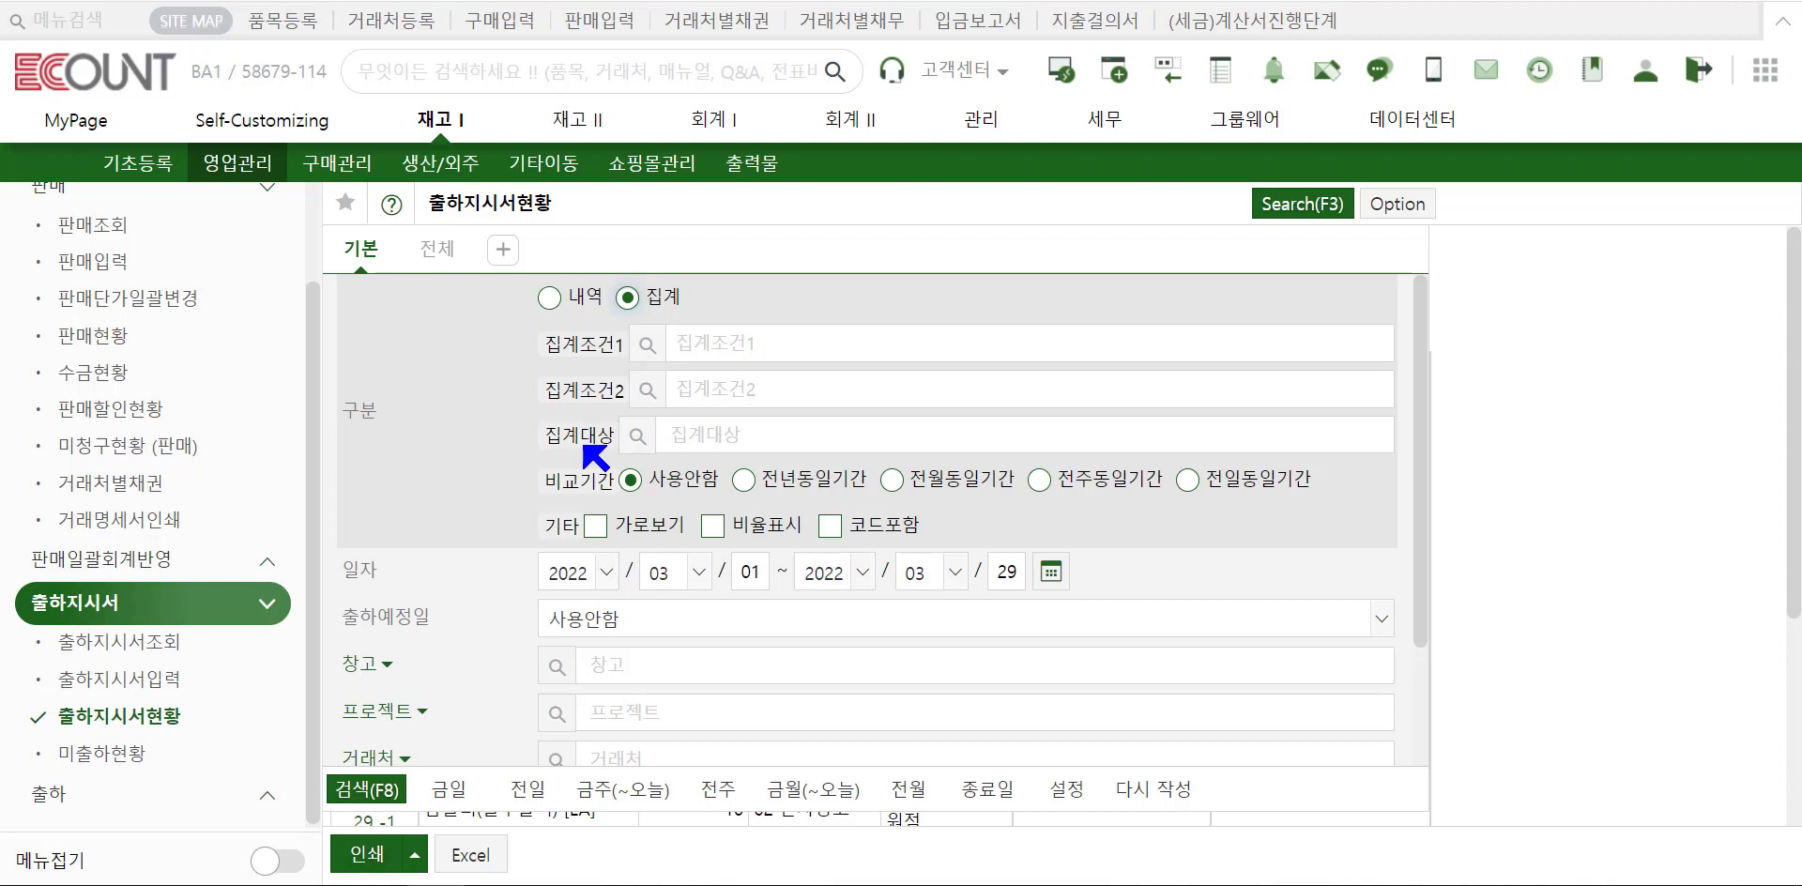
click(661, 355)
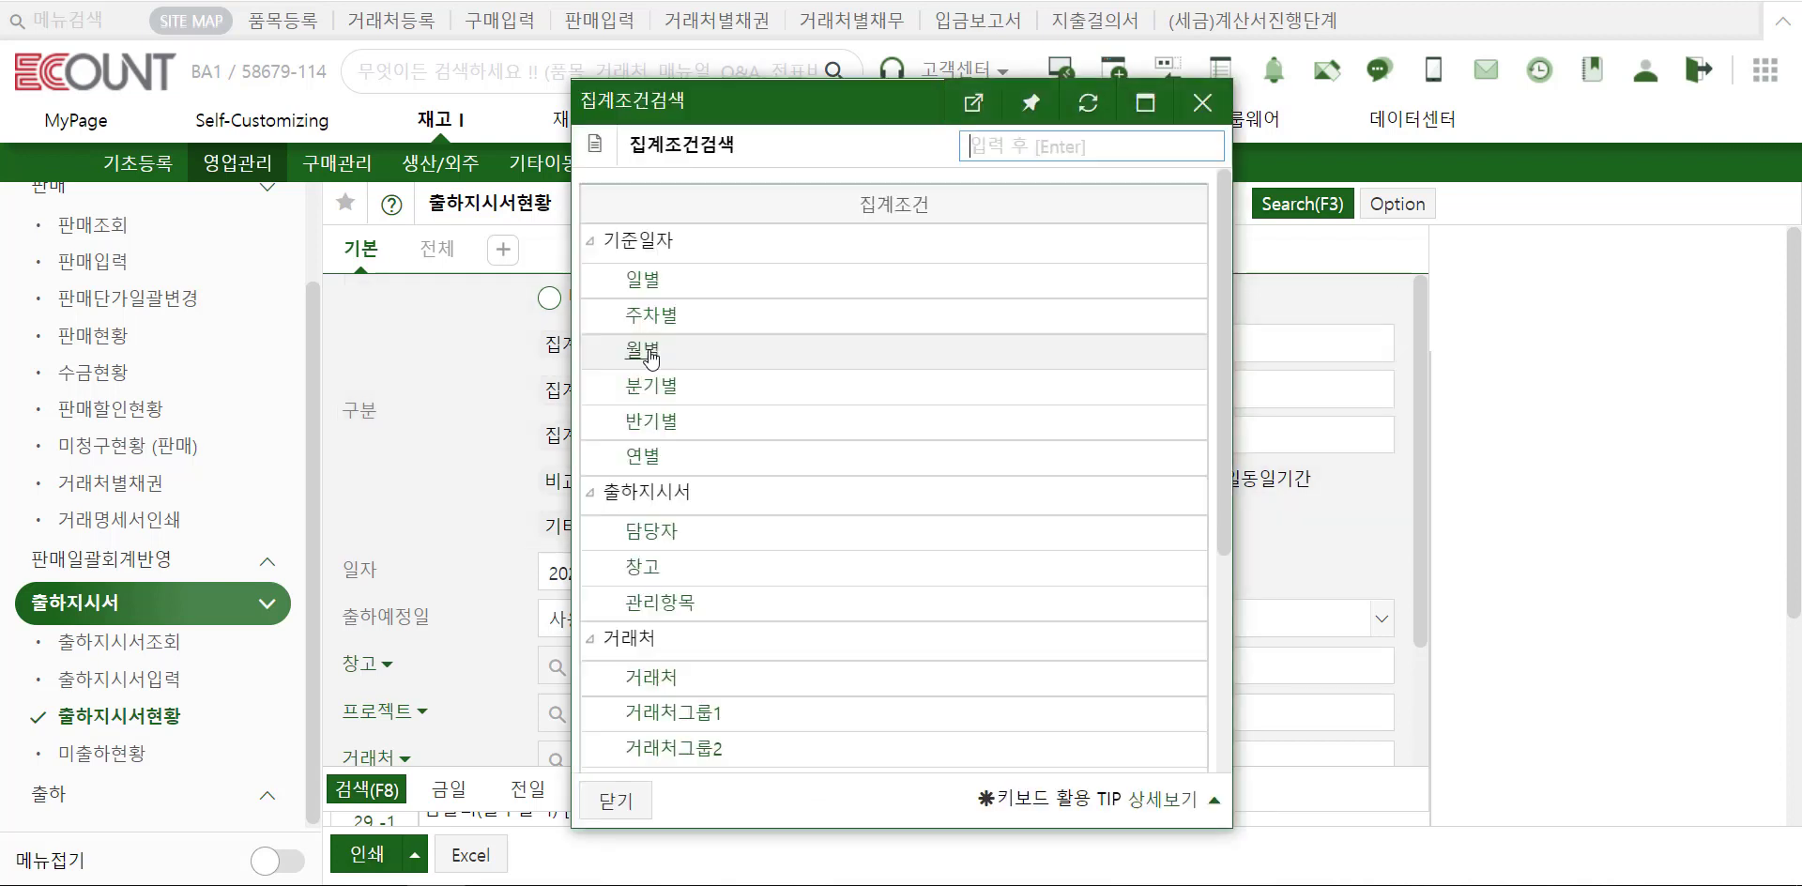
click(647, 356)
click(662, 379)
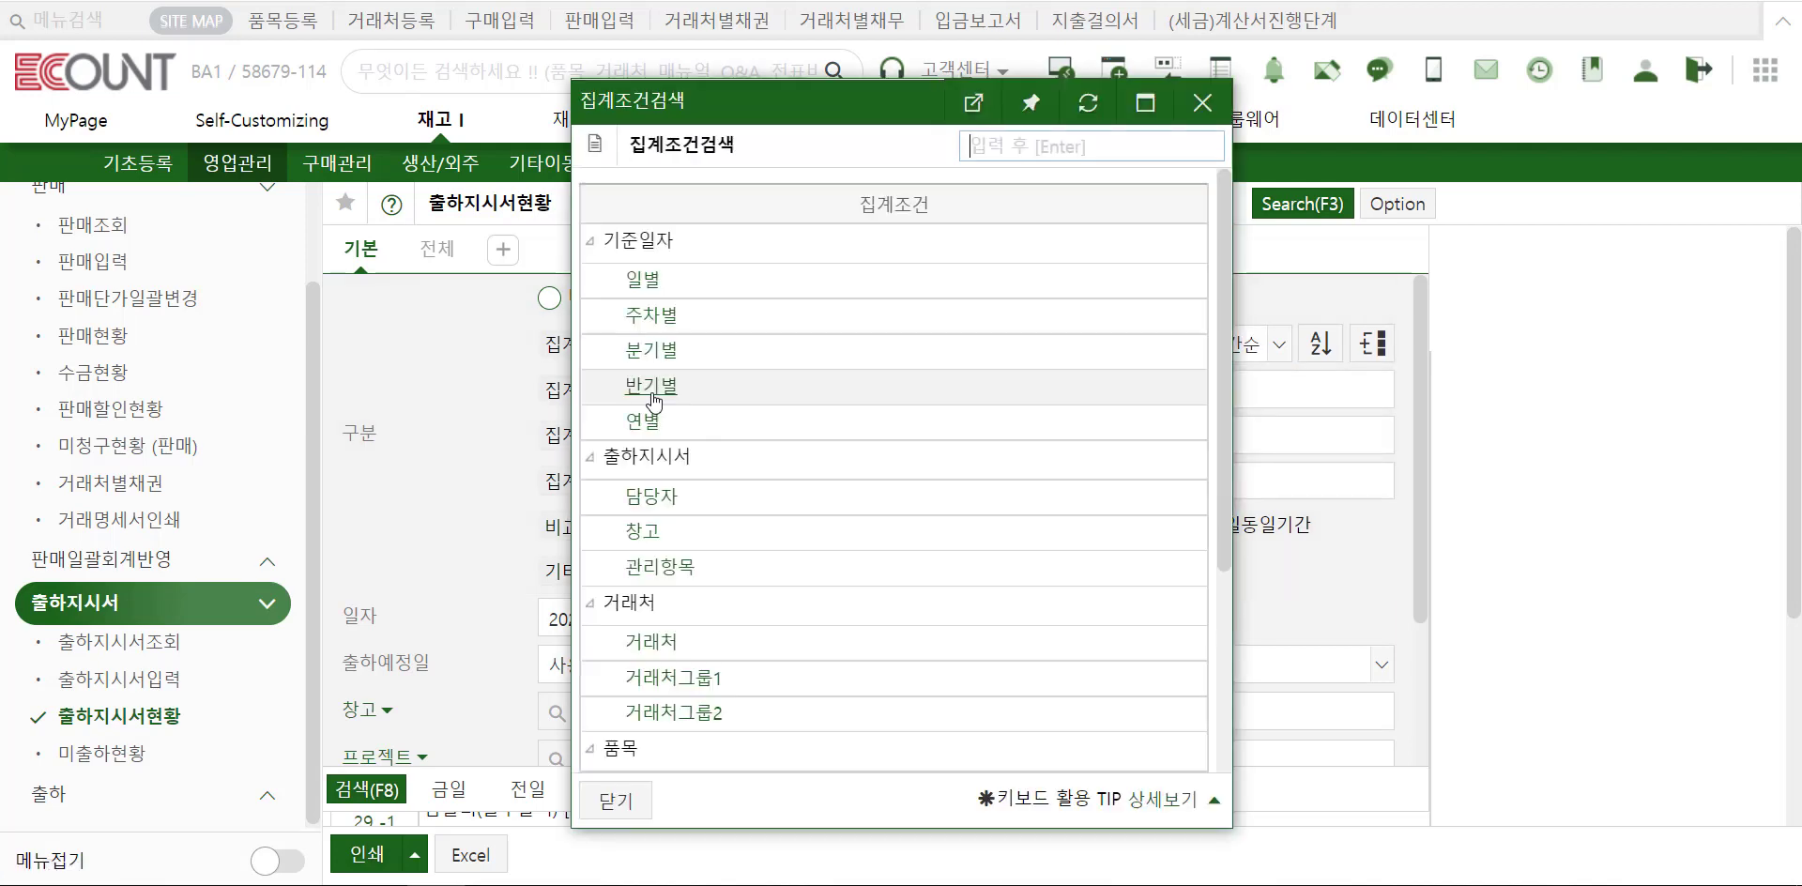
scroll(780, 565, down, 3)
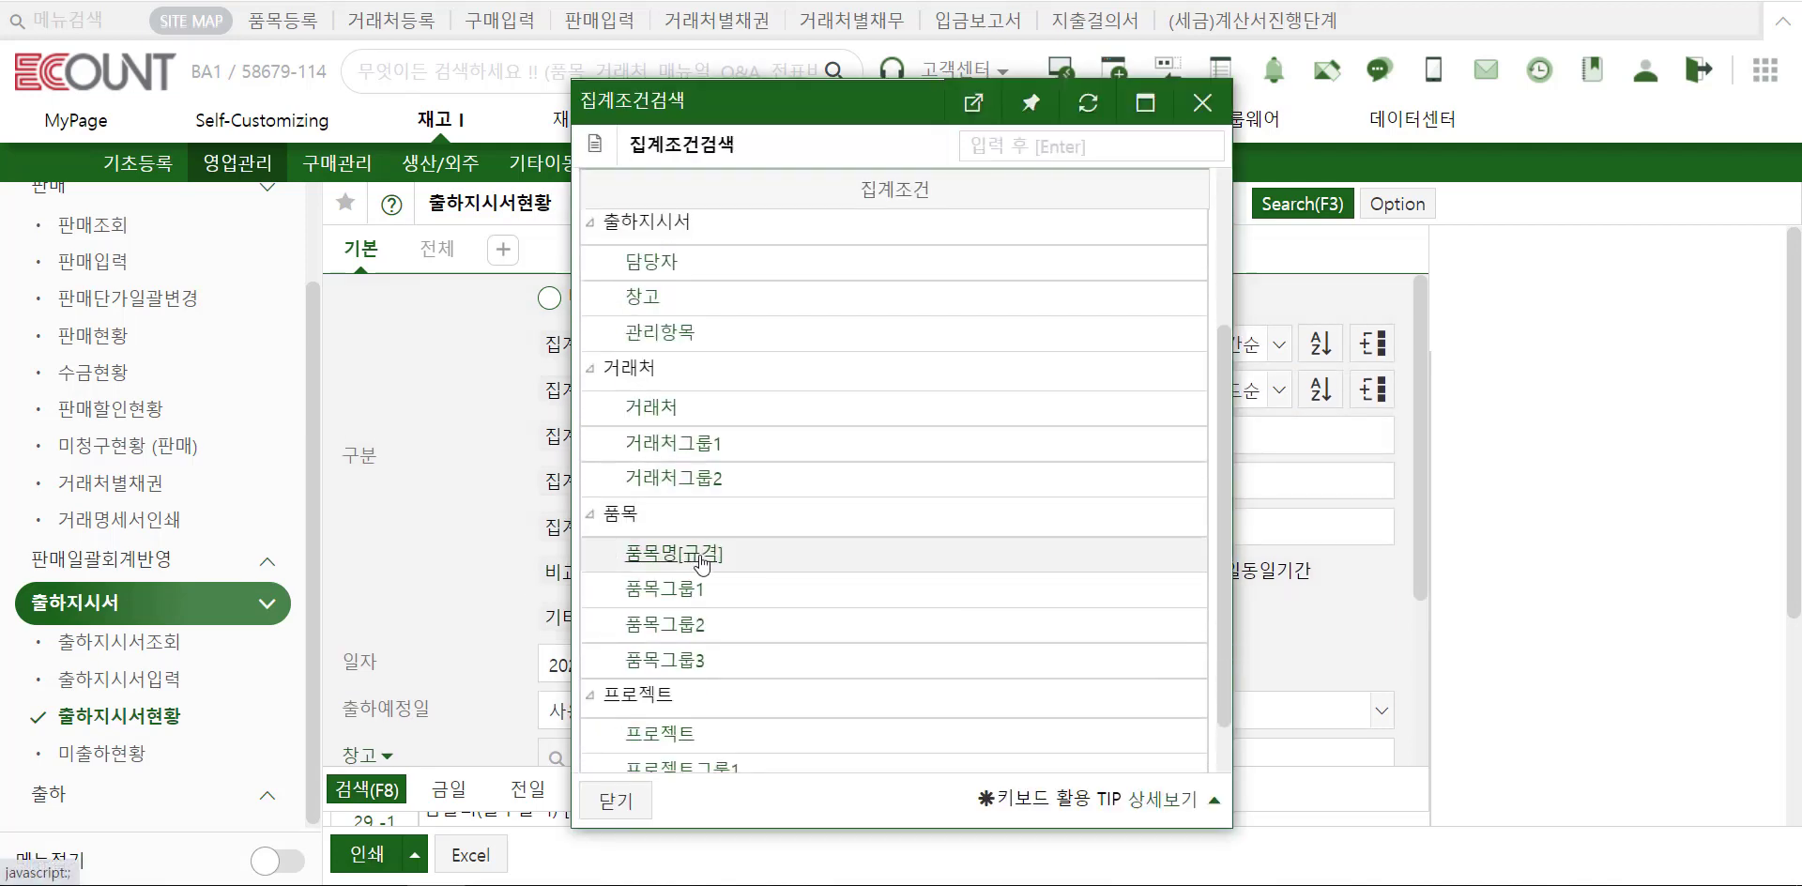
click(697, 556)
click(674, 665)
click(685, 747)
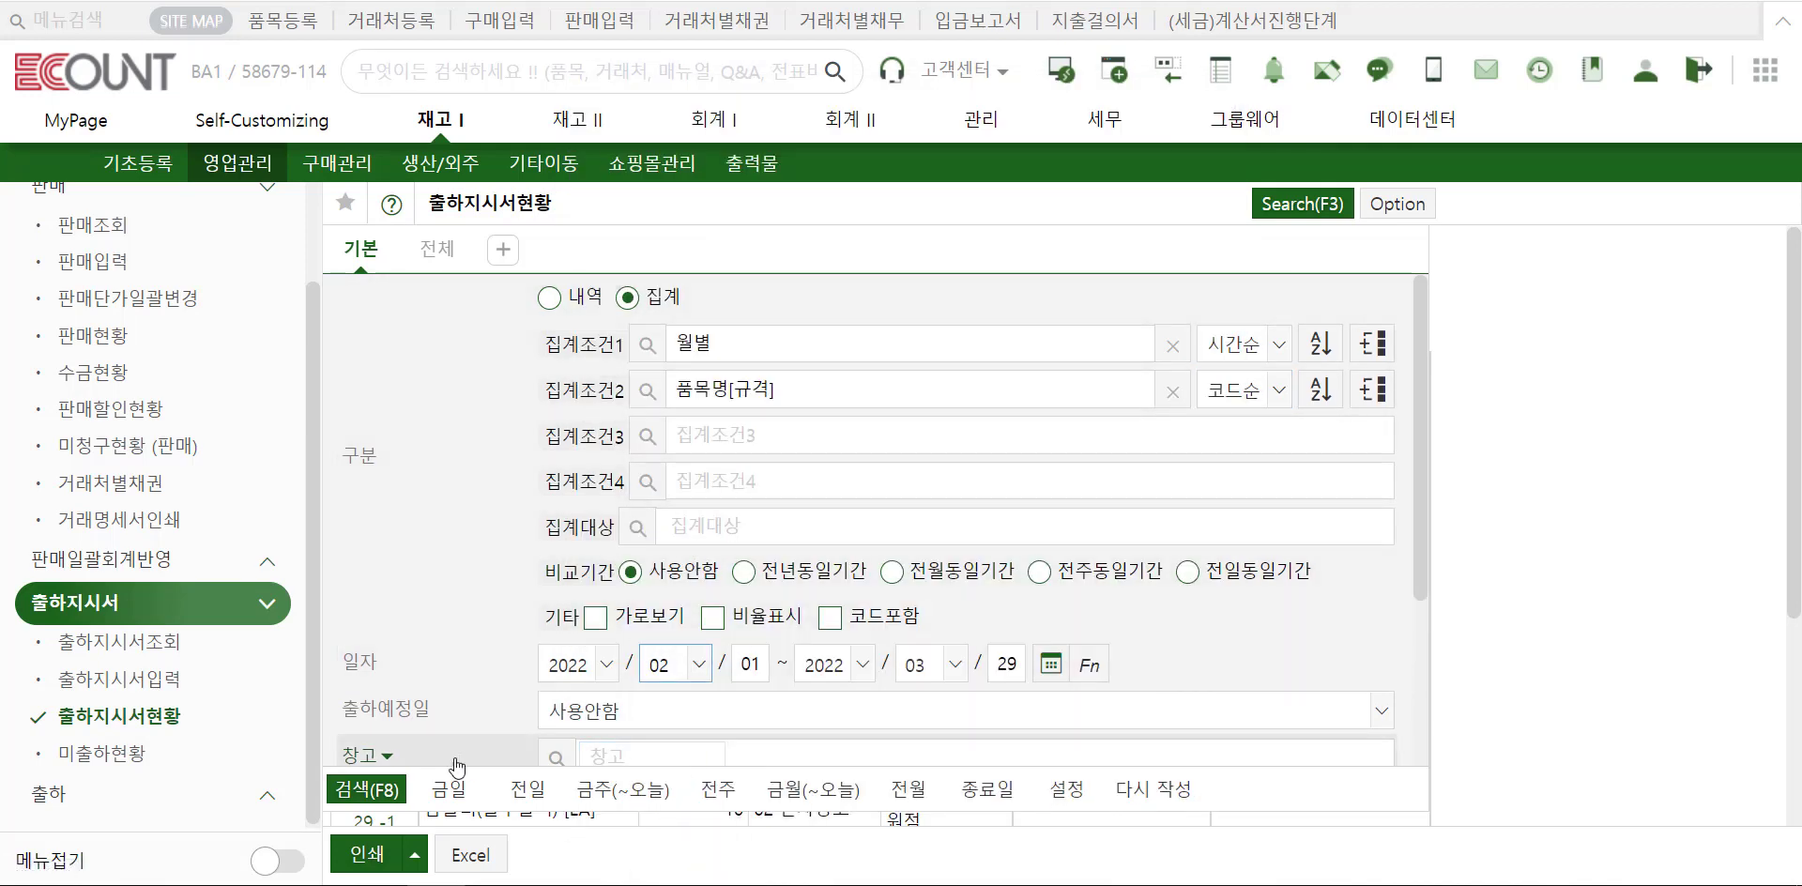
Step: Run the summary report and review the monthly quantities per item down to the grand total
click(384, 798)
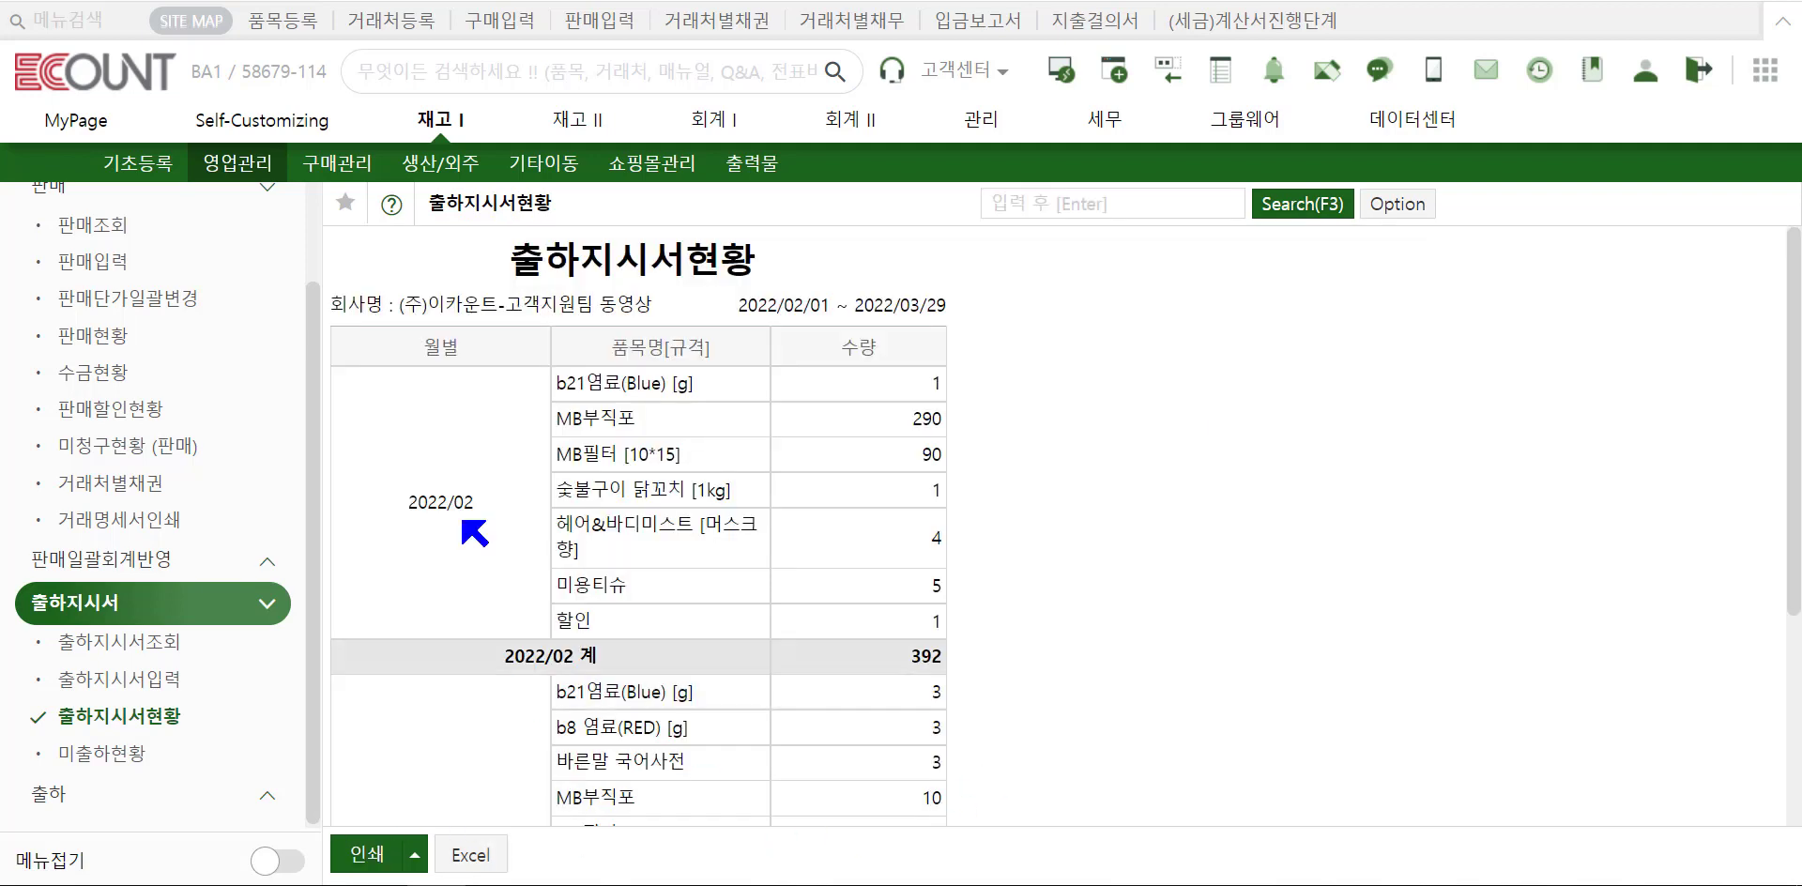
scroll(844, 718, down, 3)
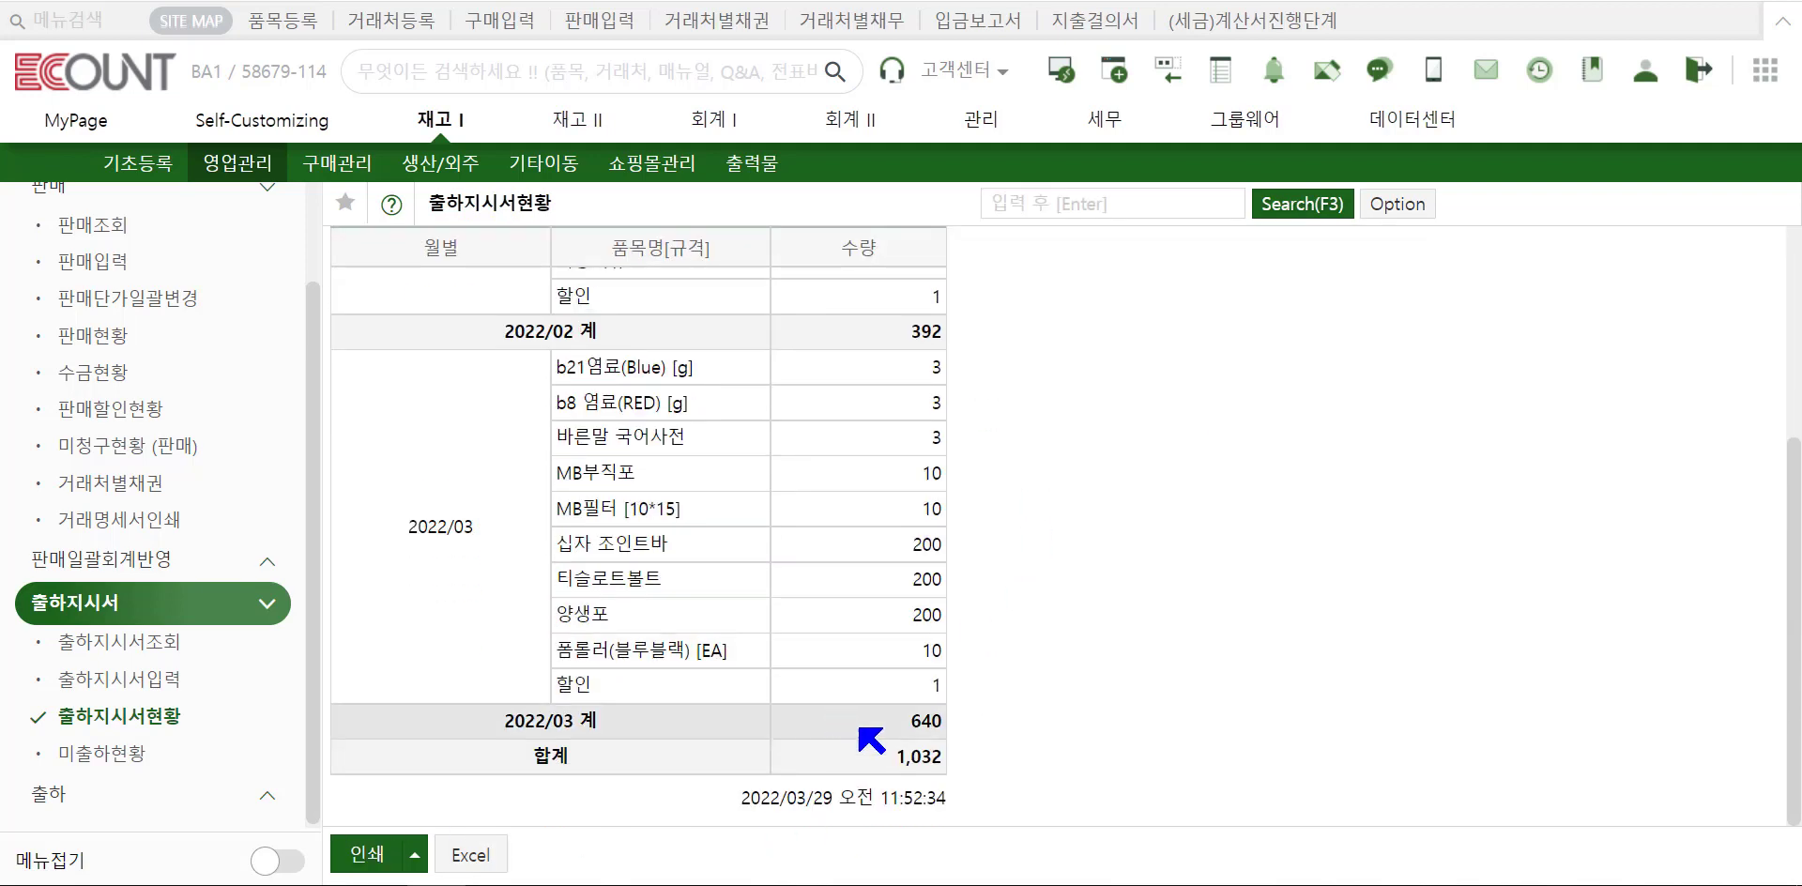
scroll(1140, 719, up, 3)
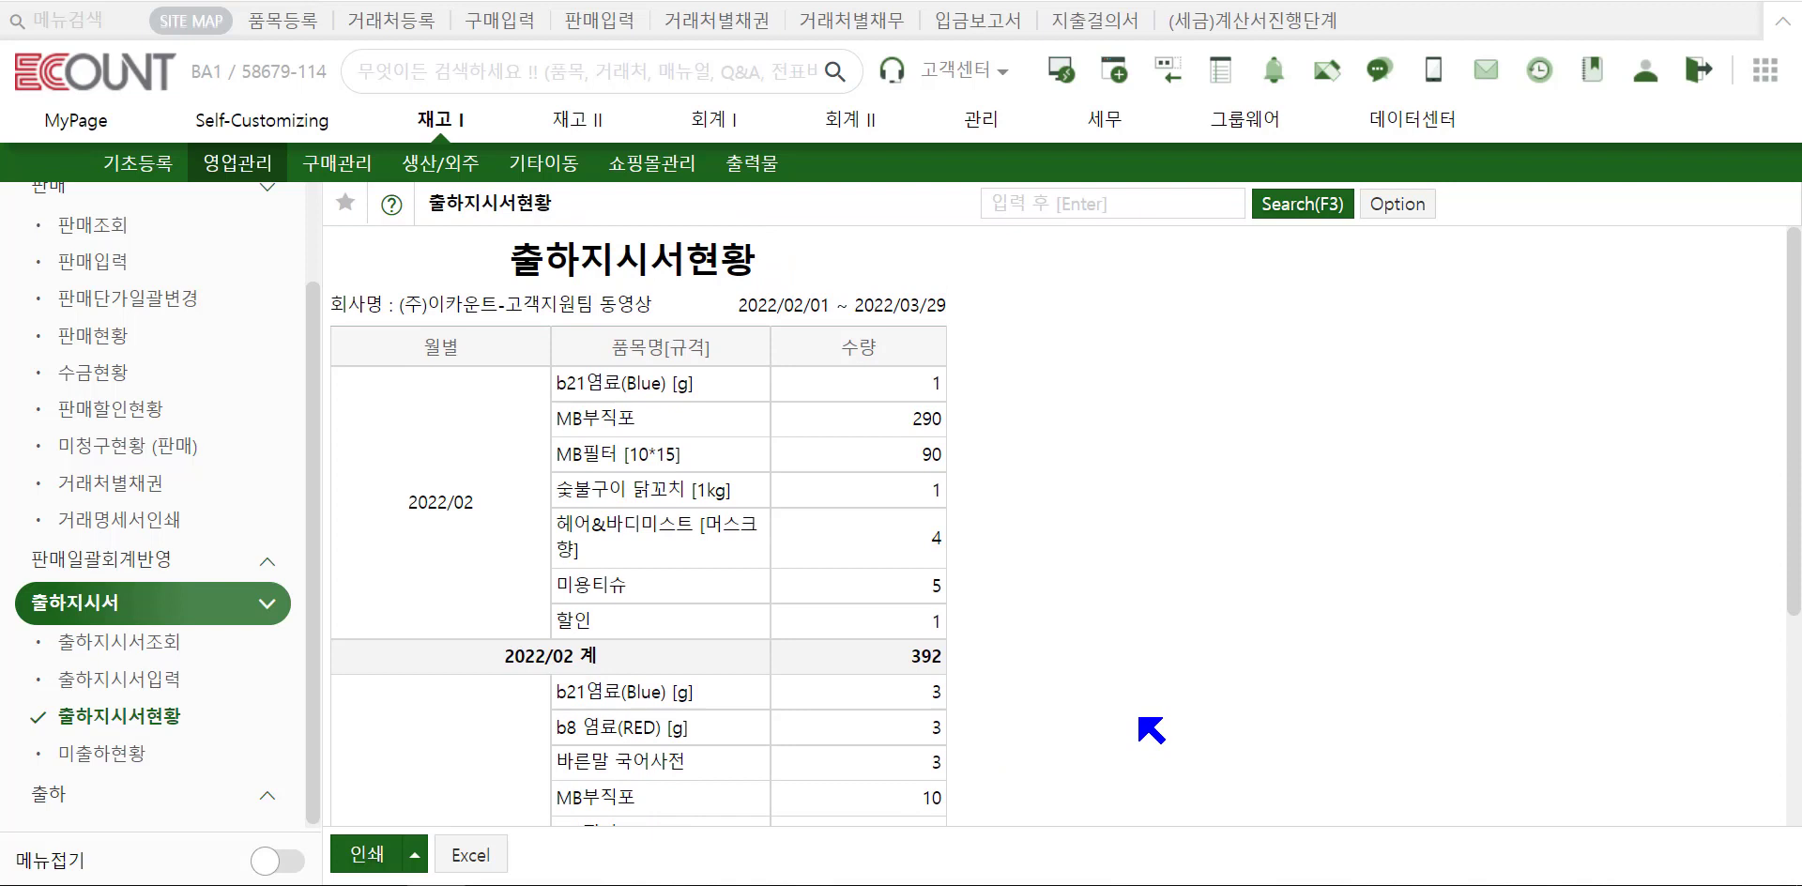